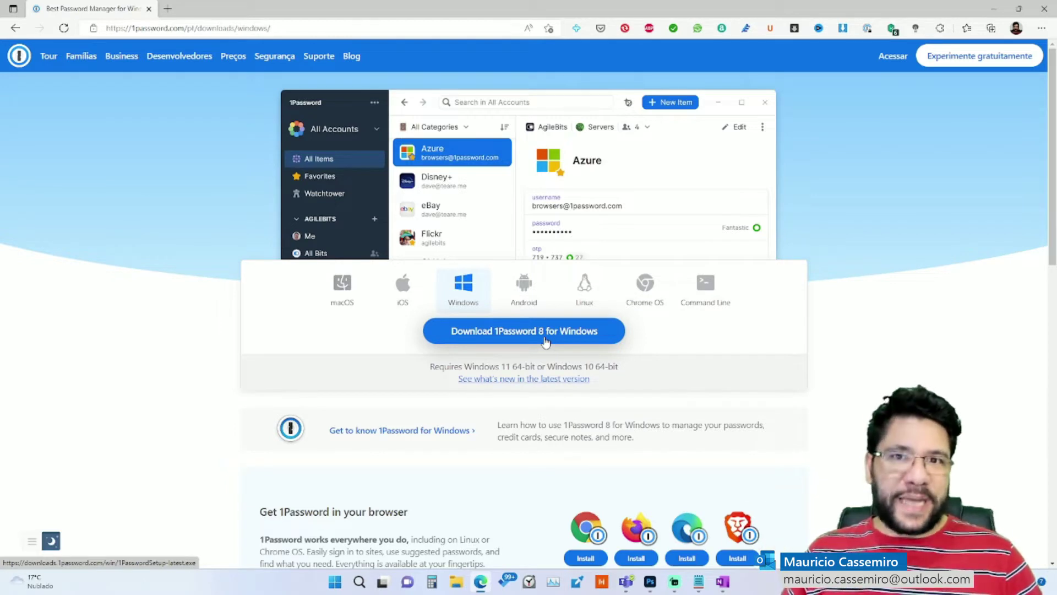
# - Download the 1Password 8 for Windows installer and launch 1PasswordSetup-latest.exe from its folder
pyautogui.click(546, 341)
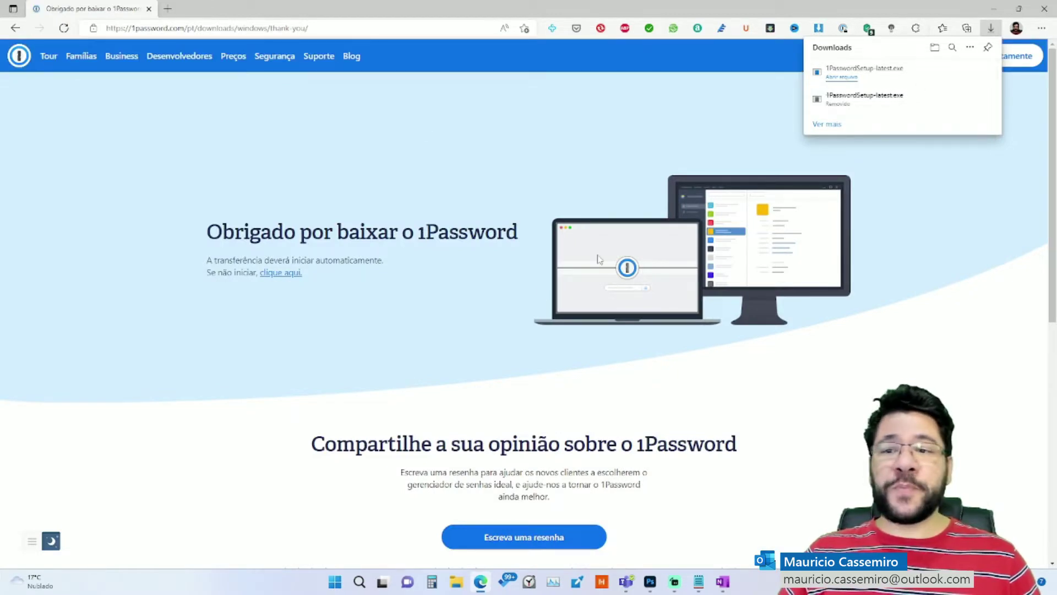
pyautogui.click(953, 71)
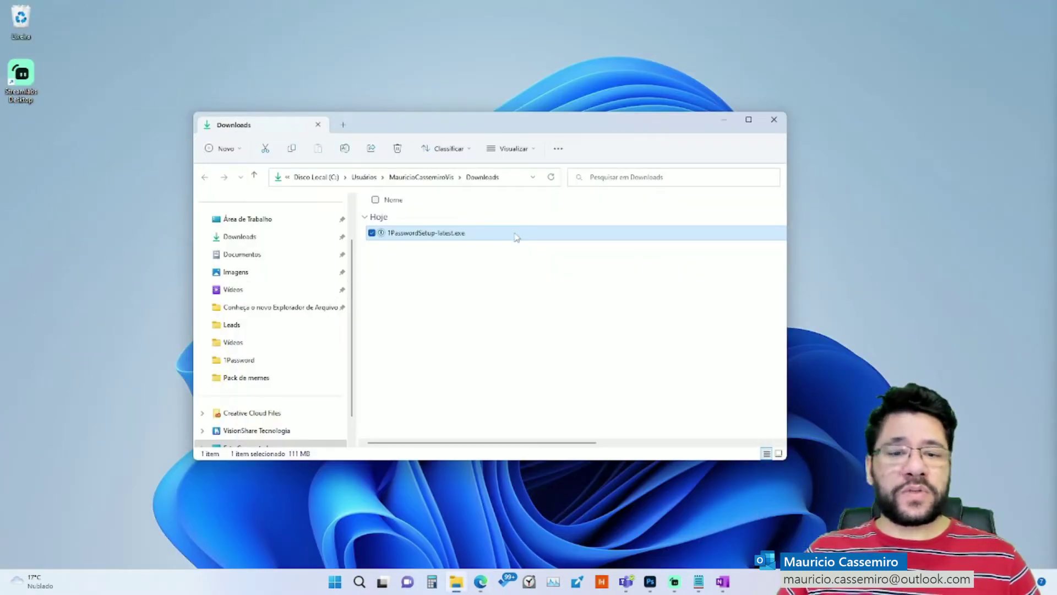
pyautogui.doubleClick(462, 233)
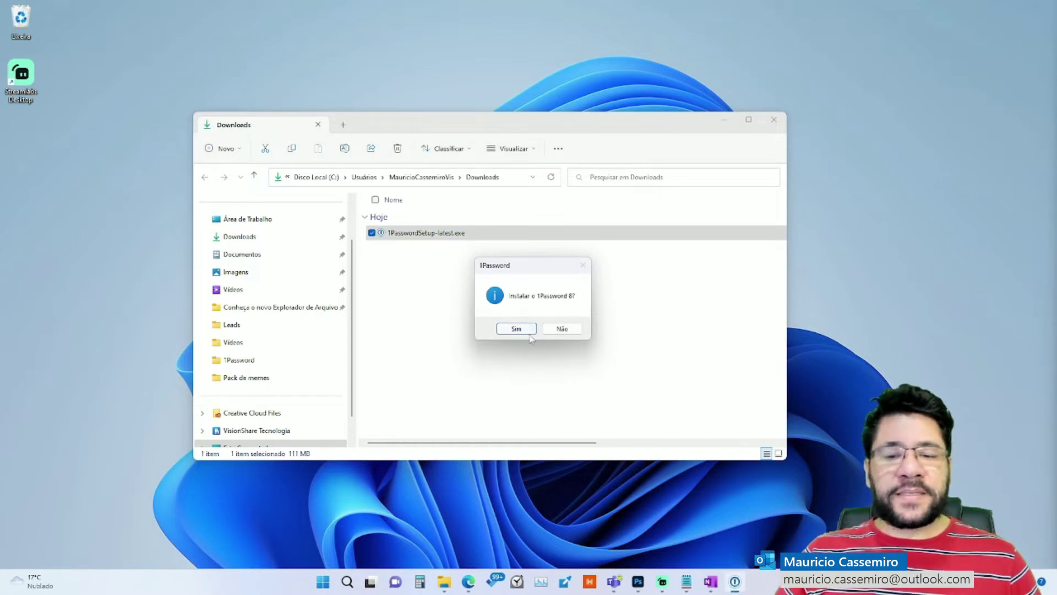
# - Confirm installing 1Password 8 and minimize the Downloads folder window while it installs
pyautogui.click(517, 330)
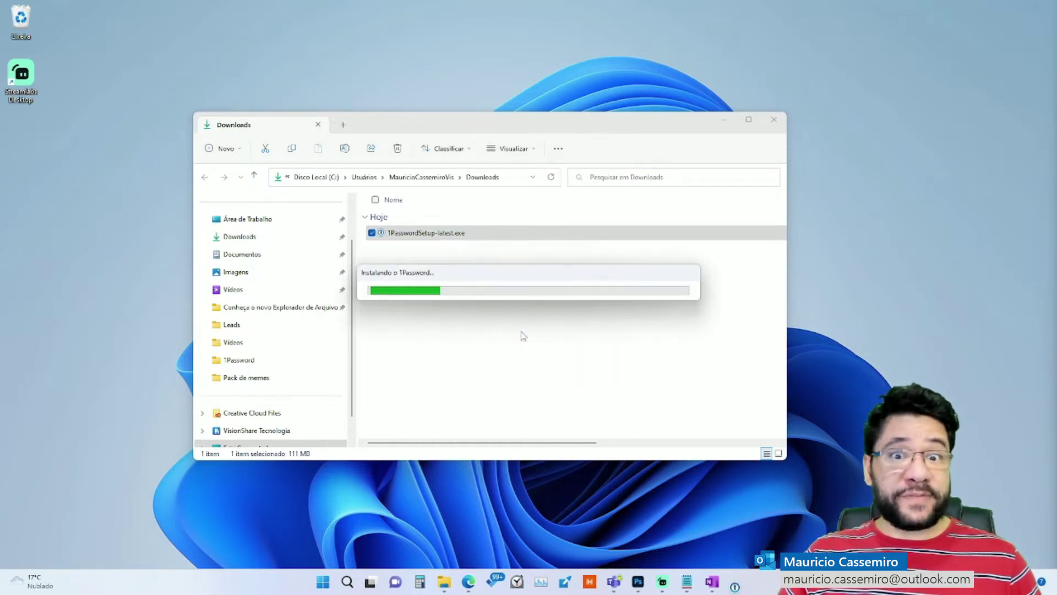
pyautogui.click(723, 119)
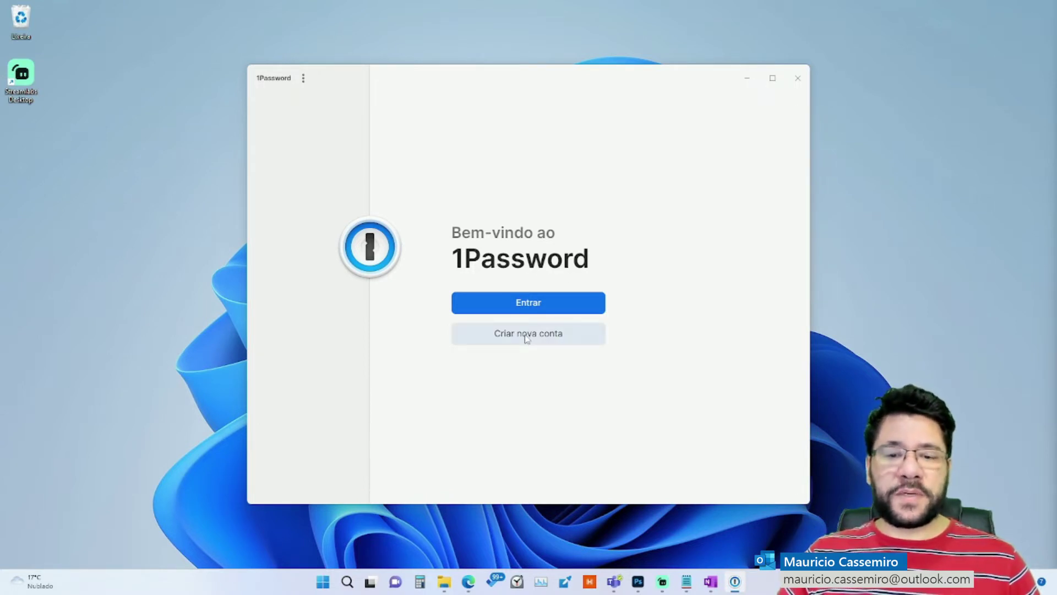
# - Bring up 1Password's sign-in options, then switch back to Edge's download thank-you page
pyautogui.click(527, 305)
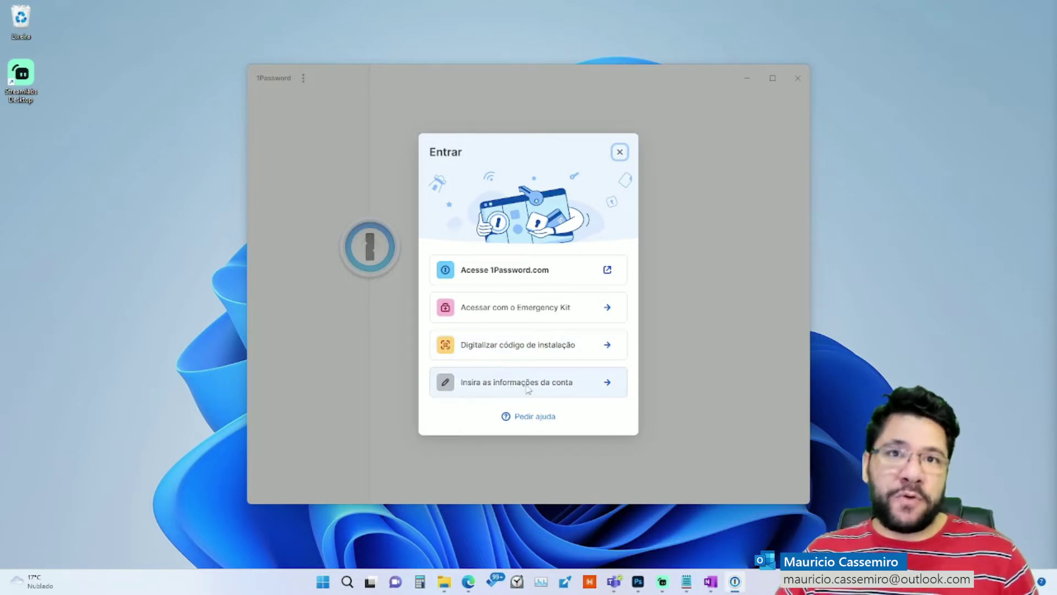
pyautogui.click(469, 582)
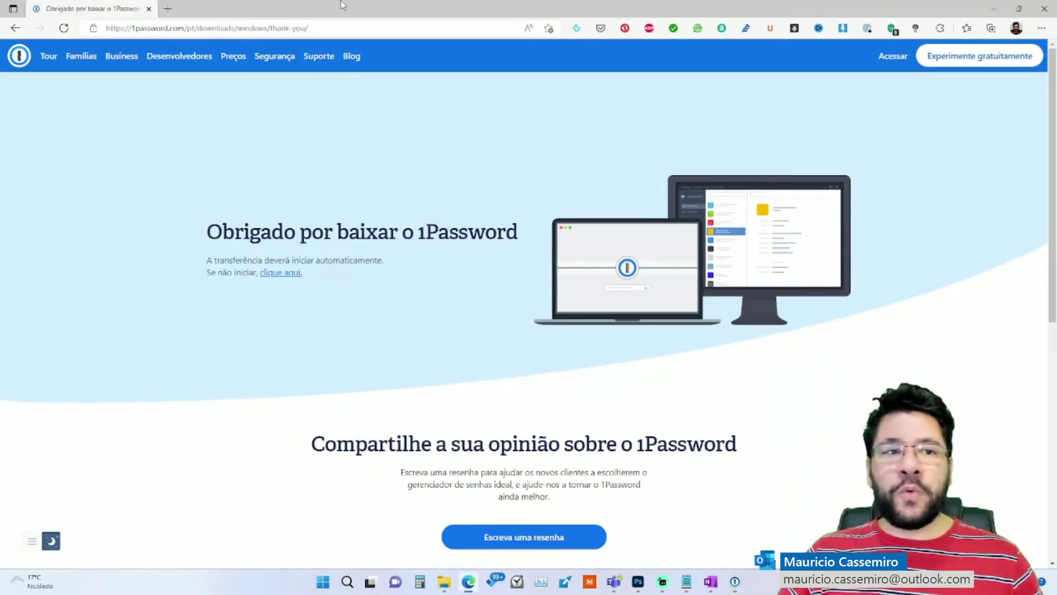
# - Sign in to the VisionShare Tecnologia account on 1Password.com with the account password
pyautogui.click(892, 57)
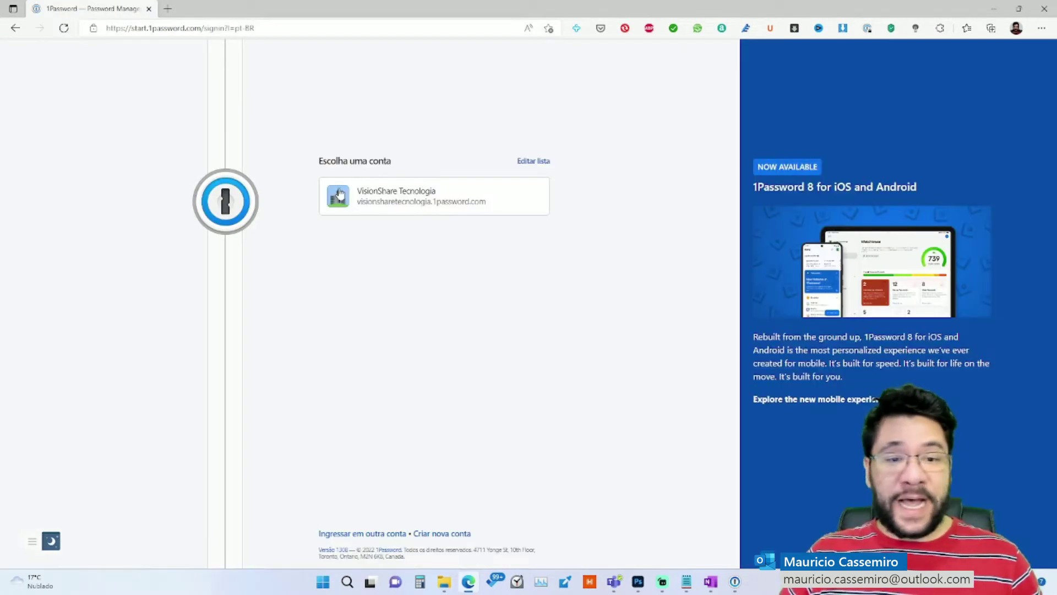
pyautogui.click(389, 207)
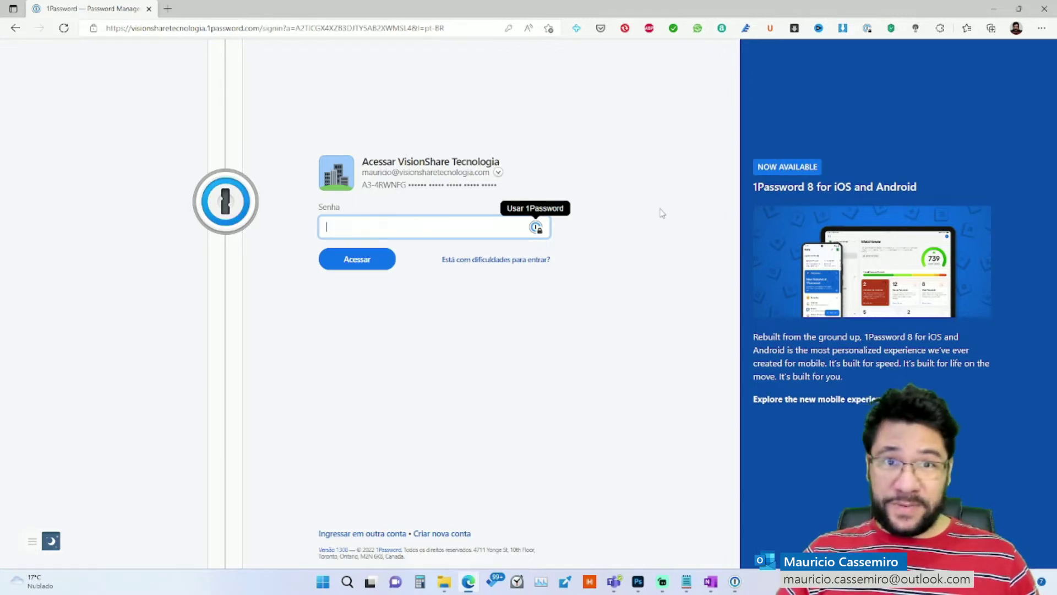
pyautogui.write('••••')
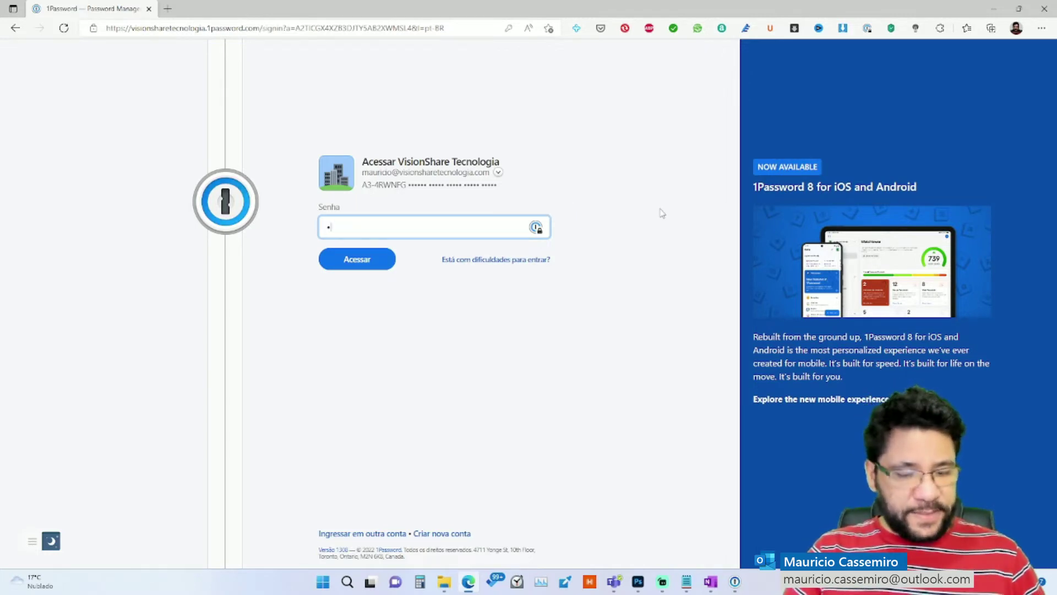
pyautogui.write('••••')
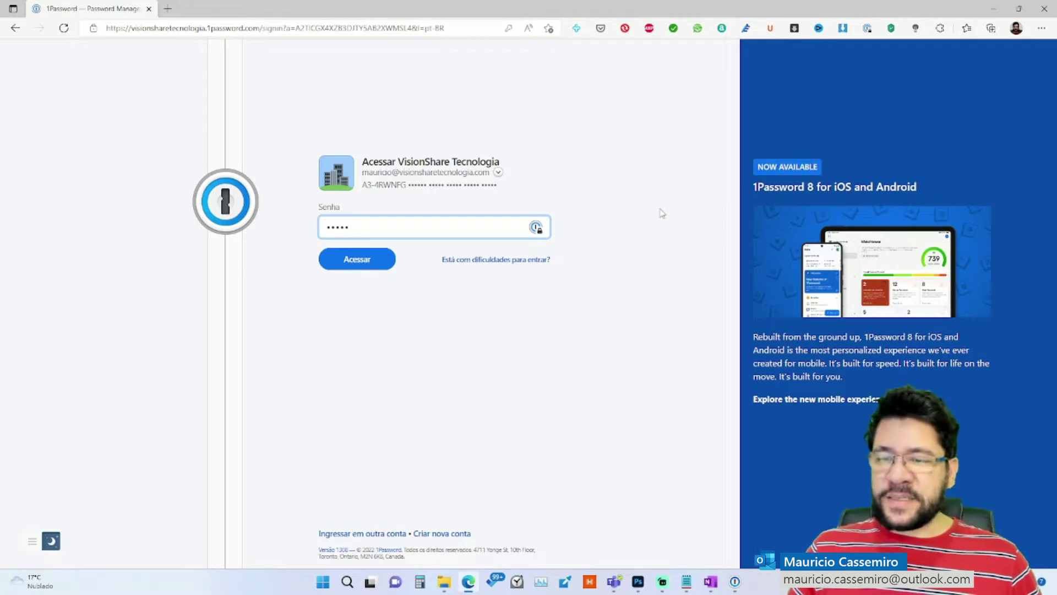
pyautogui.write('•••••••')
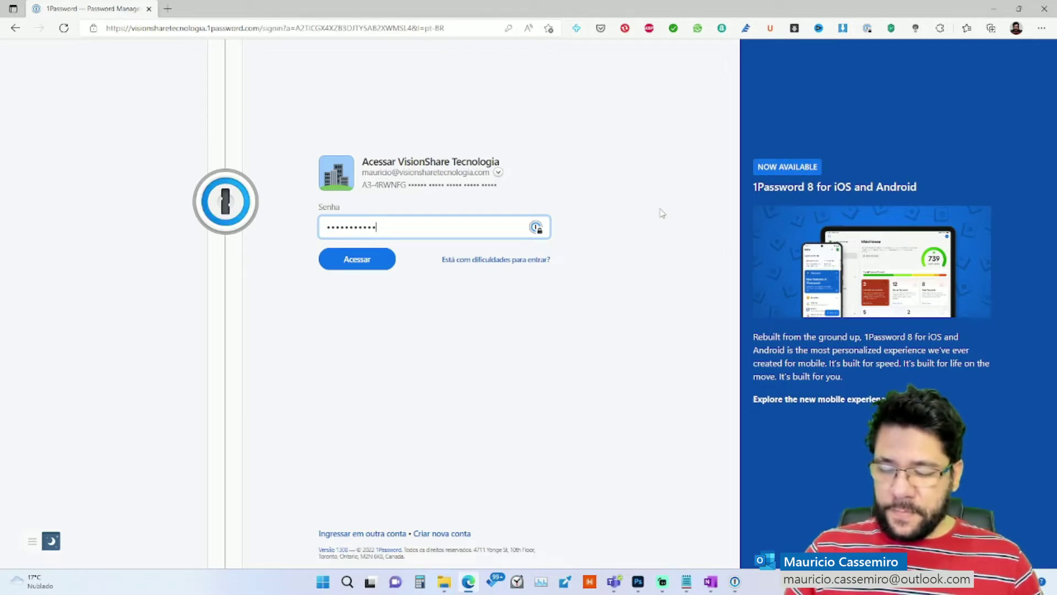
pyautogui.click(379, 257)
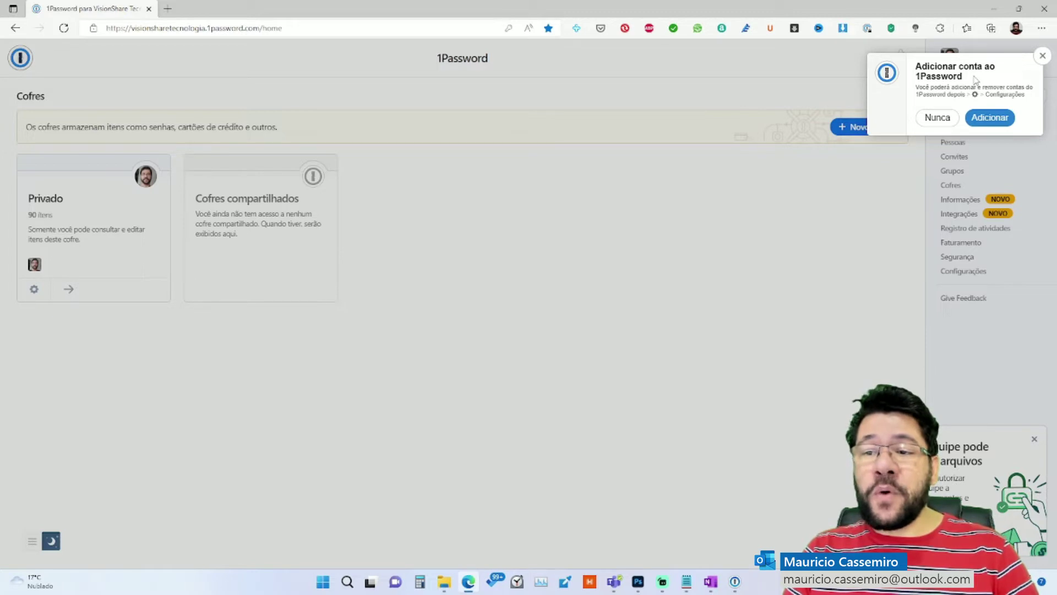
# - Dismiss the add-account offer and add VisionShare Tecnologia to the app via 'Acesse 1Password.com'
pyautogui.click(1042, 56)
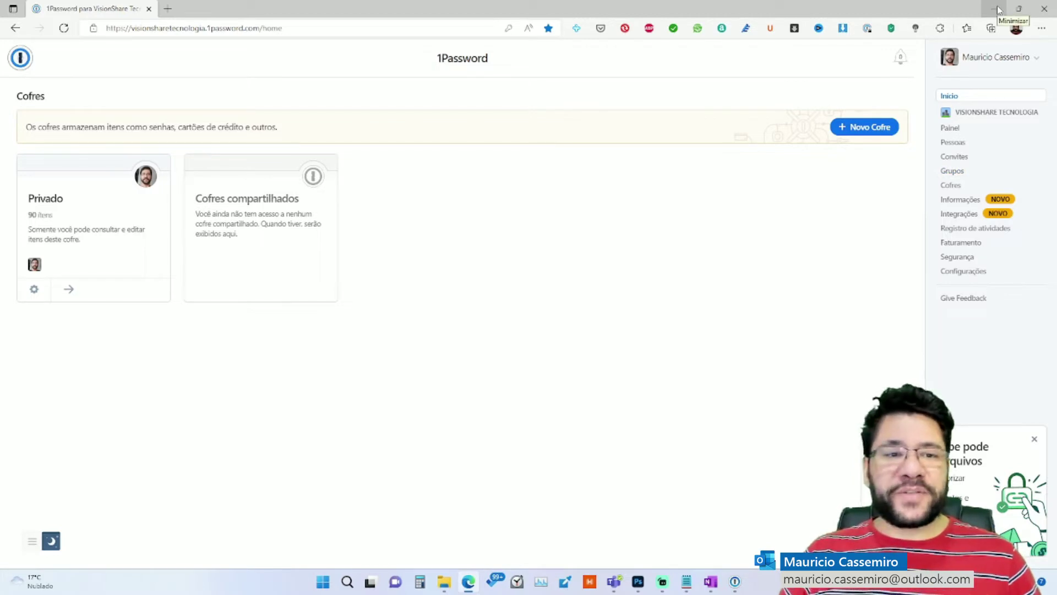
pyautogui.click(868, 28)
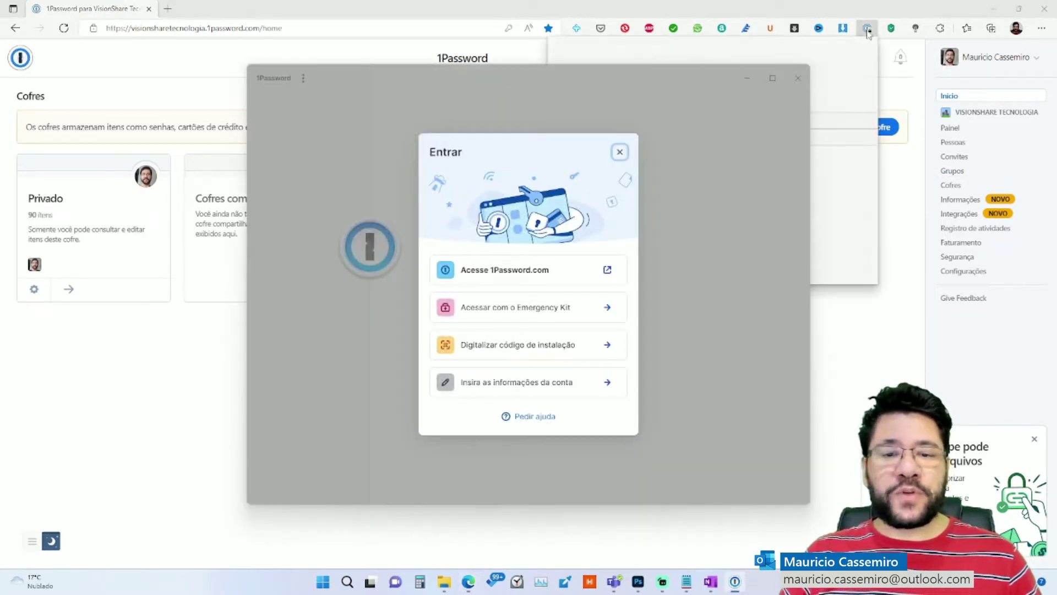
pyautogui.click(545, 271)
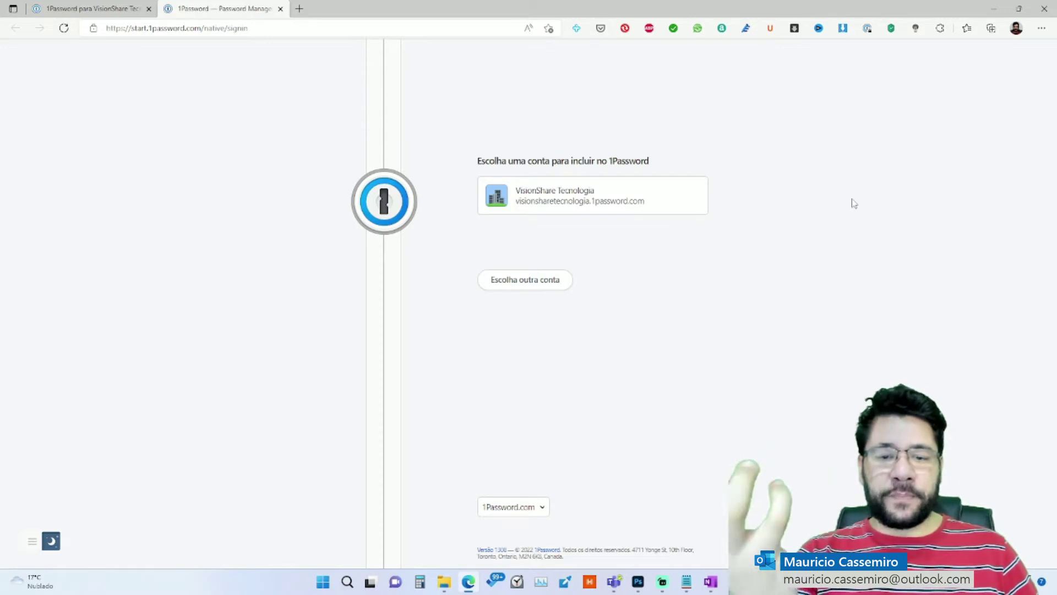
pyautogui.click(609, 209)
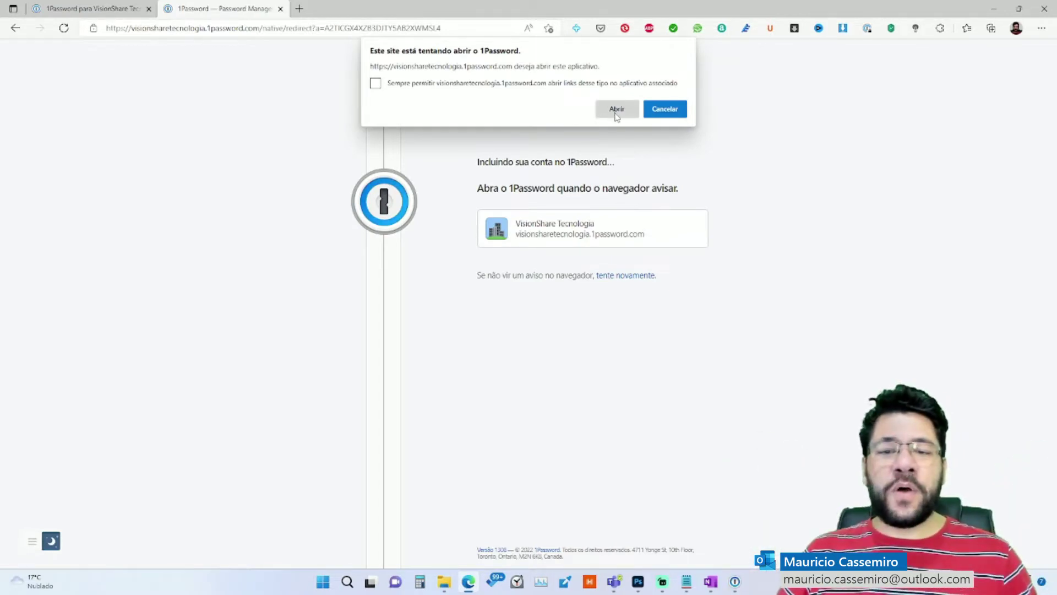
# - Allow opening 1Password, enter the account password, and confirm the two-factor authentication code
pyautogui.click(617, 113)
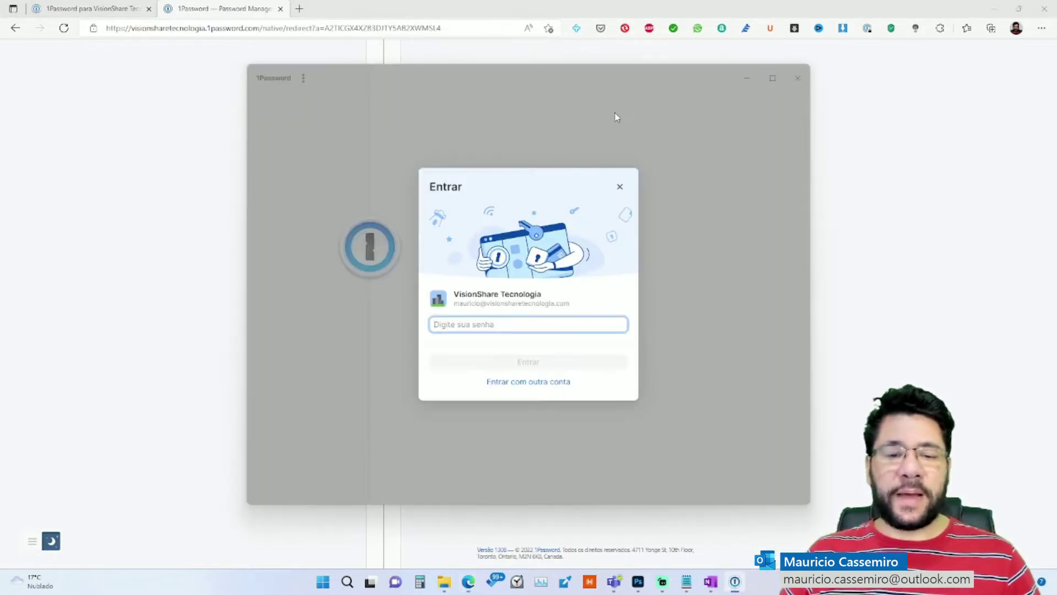
pyautogui.write('•')
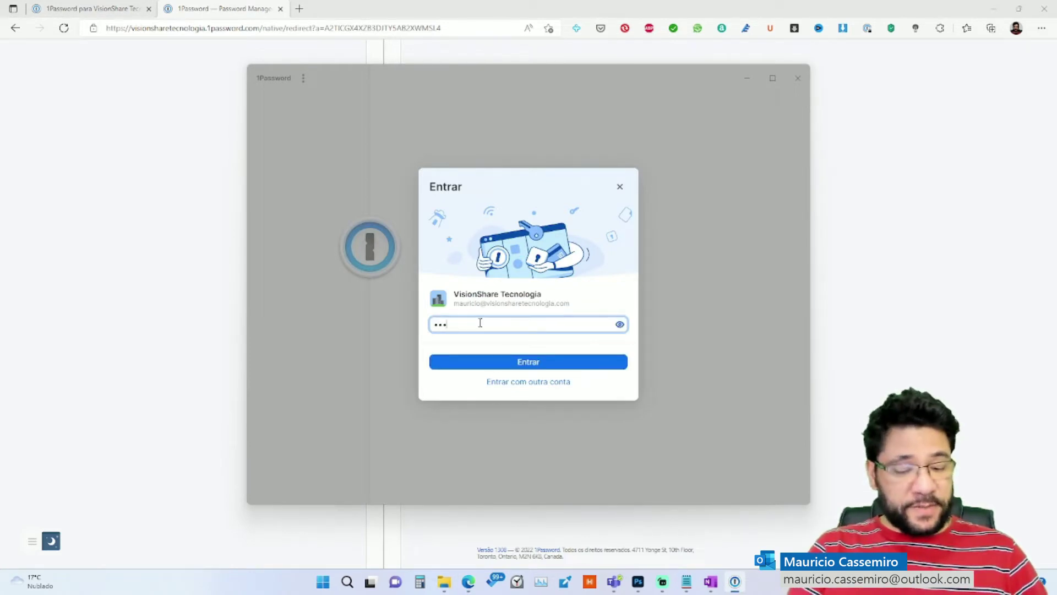
pyautogui.write('•••••••••••••')
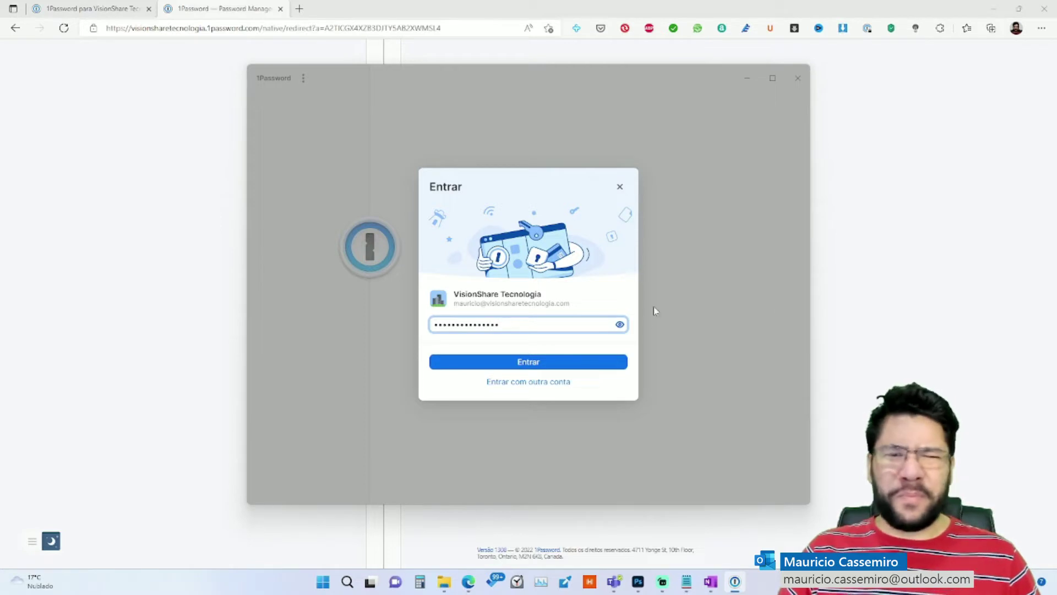
pyautogui.click(559, 362)
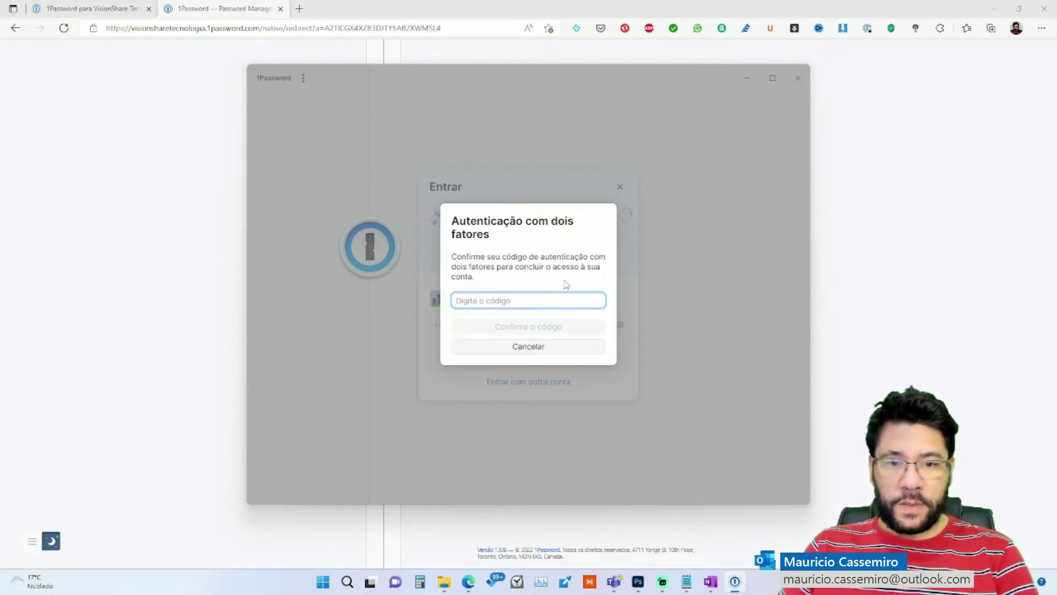
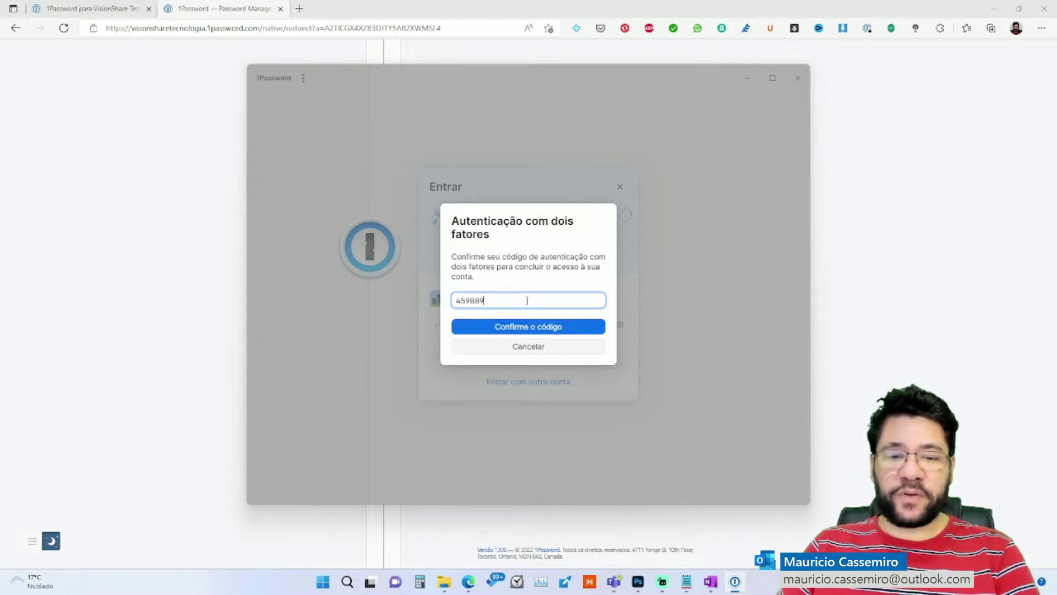
pyautogui.click(533, 328)
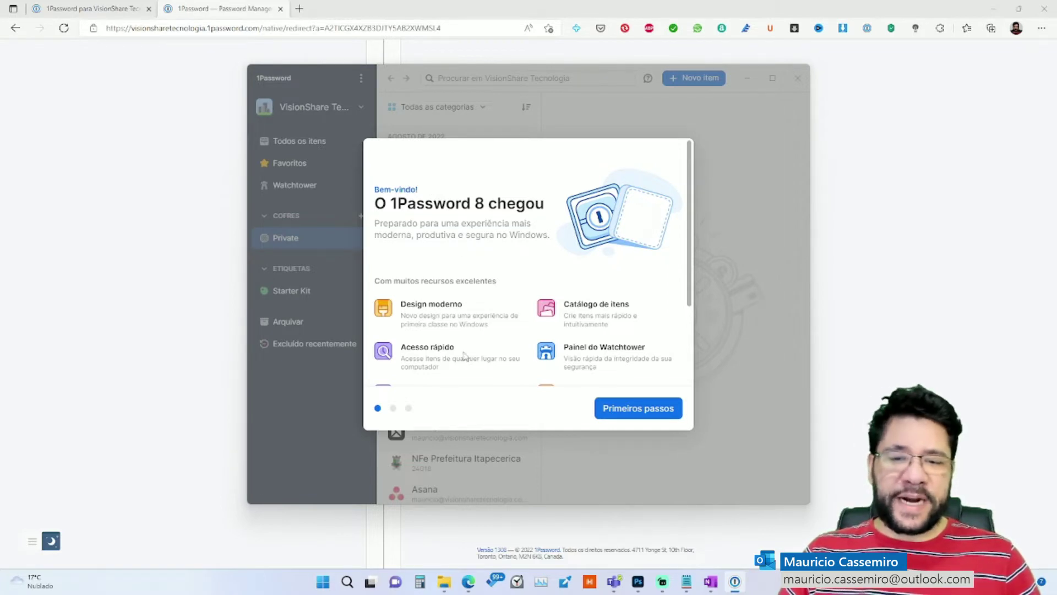
# - Go through the welcome tour via 'Primeiros passos', leaving Windows Hello unlock on
pyautogui.scroll(-1, 685, 283)
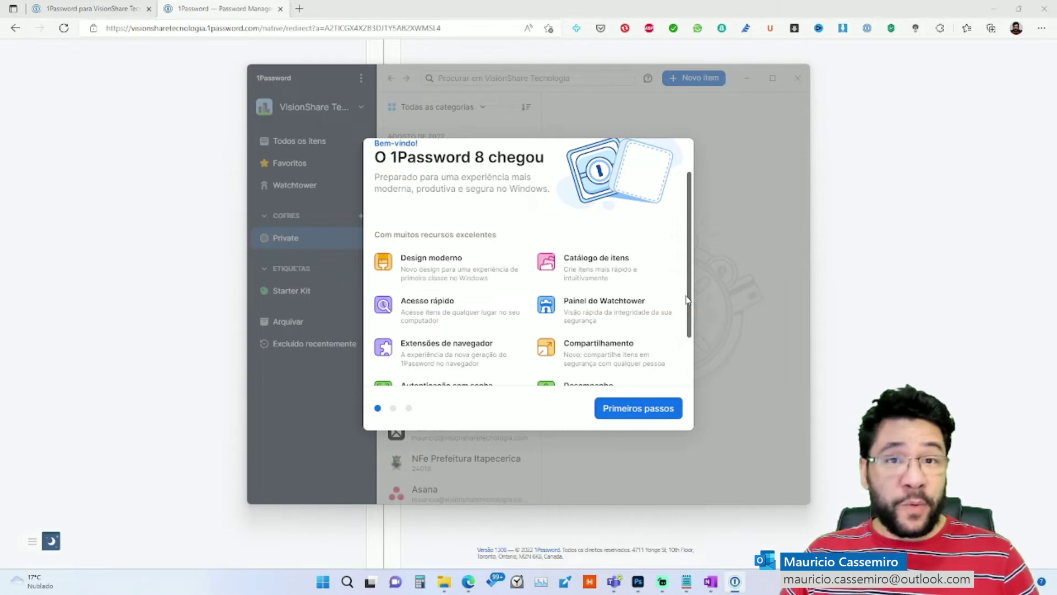
pyautogui.scroll(-2, 687, 299)
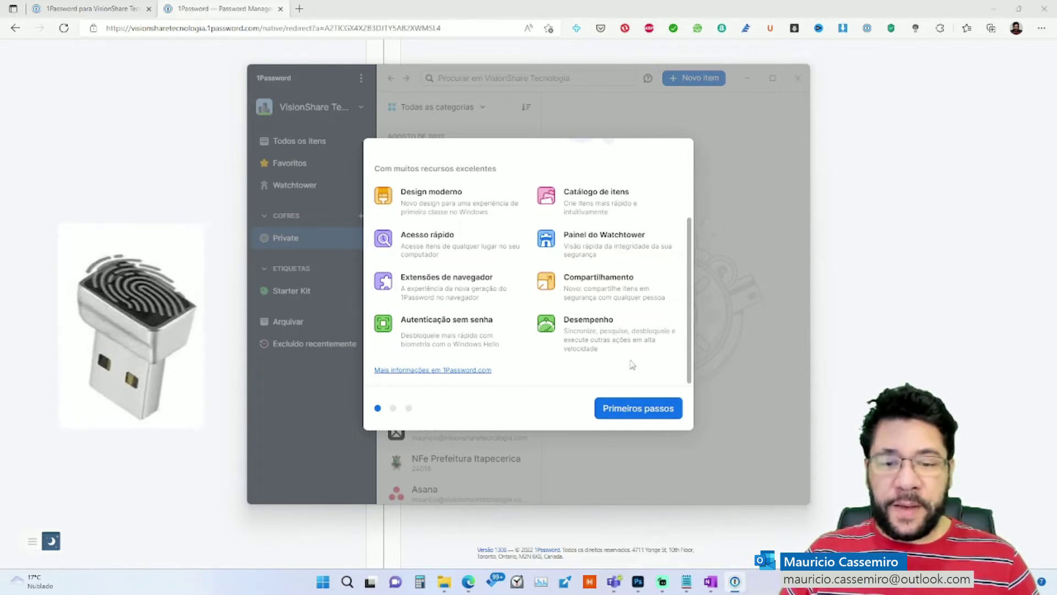
pyautogui.click(618, 416)
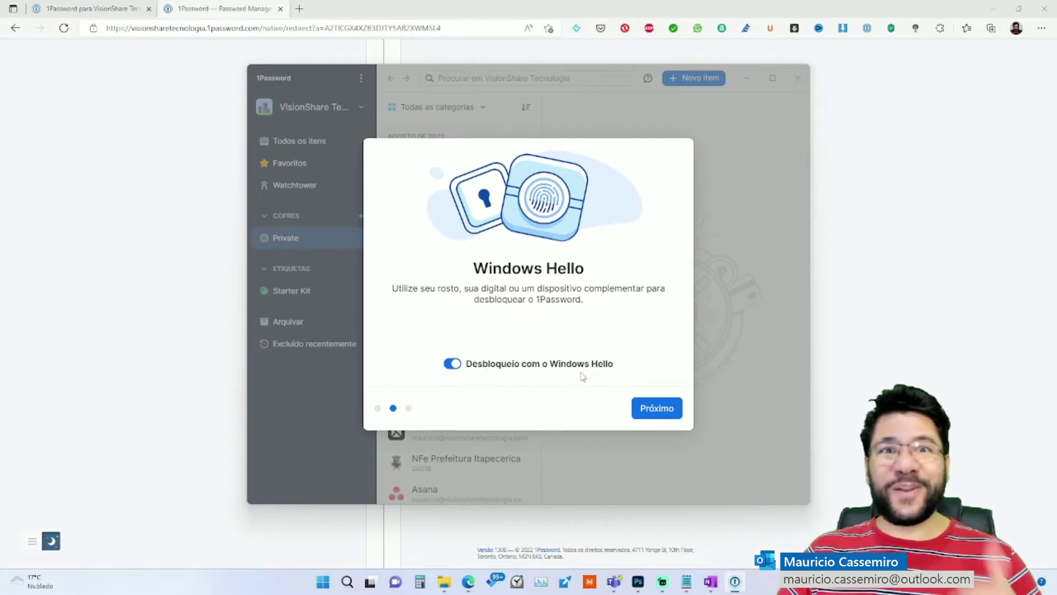
pyautogui.click(650, 409)
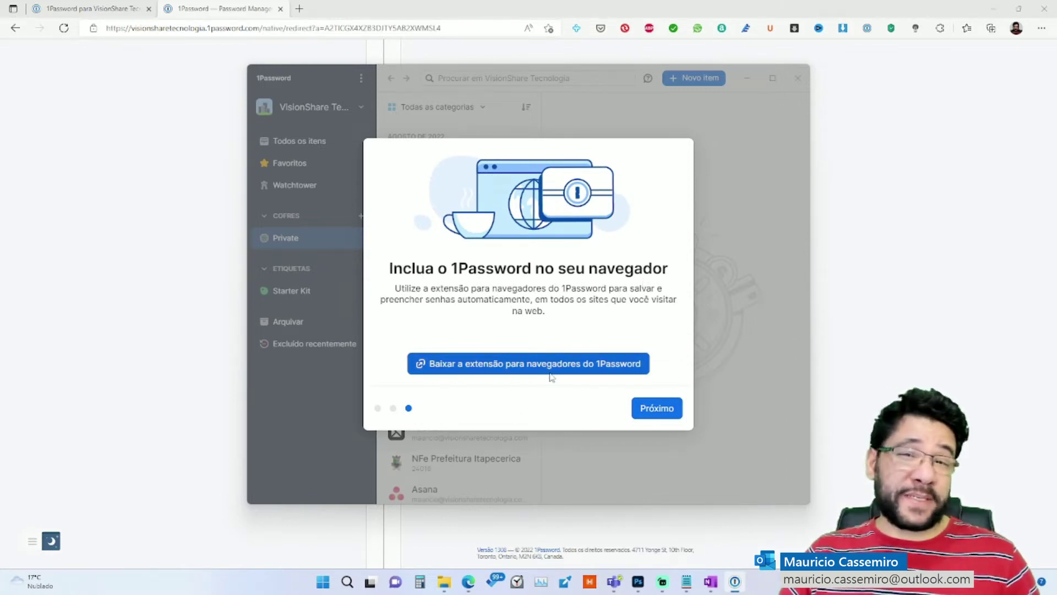
pyautogui.click(661, 409)
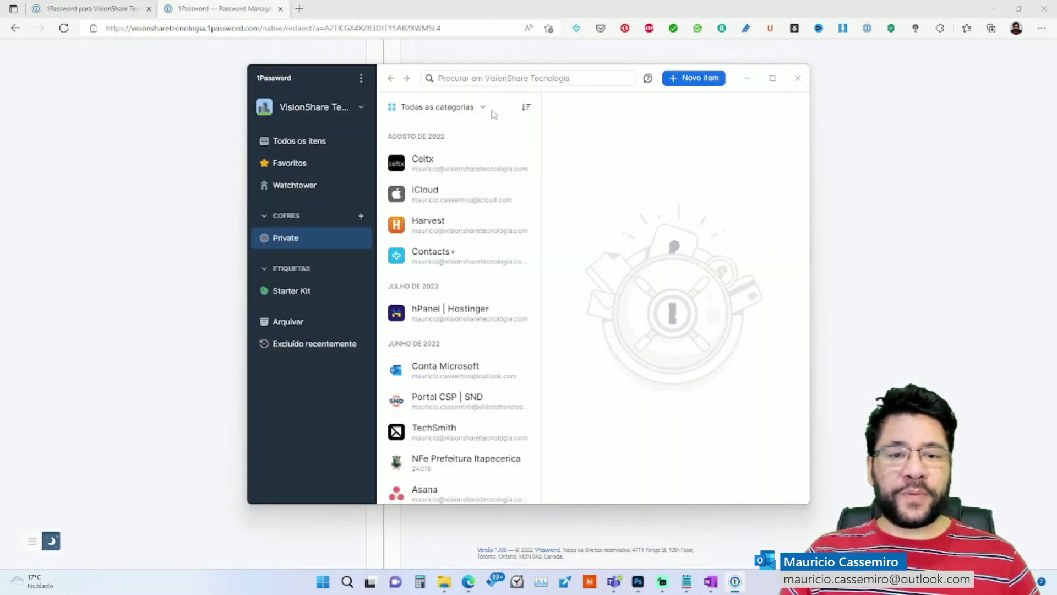
# - Minimize the browser and shift the 1Password window slightly left
pyautogui.click(998, 11)
pyautogui.click(998, 11)
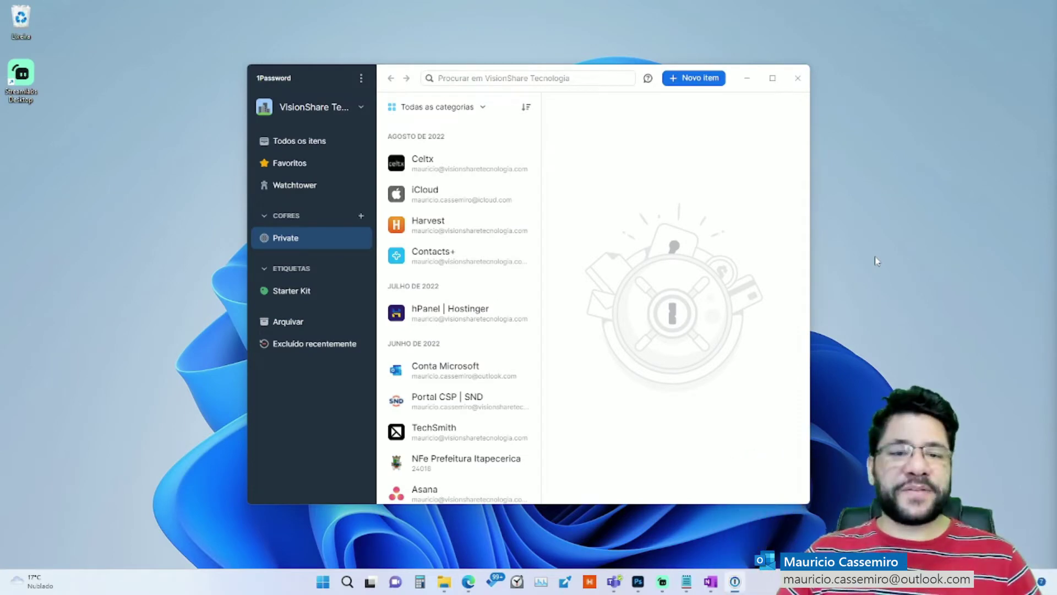
pyautogui.moveTo(328, 80); pyautogui.dragTo(296, 81)
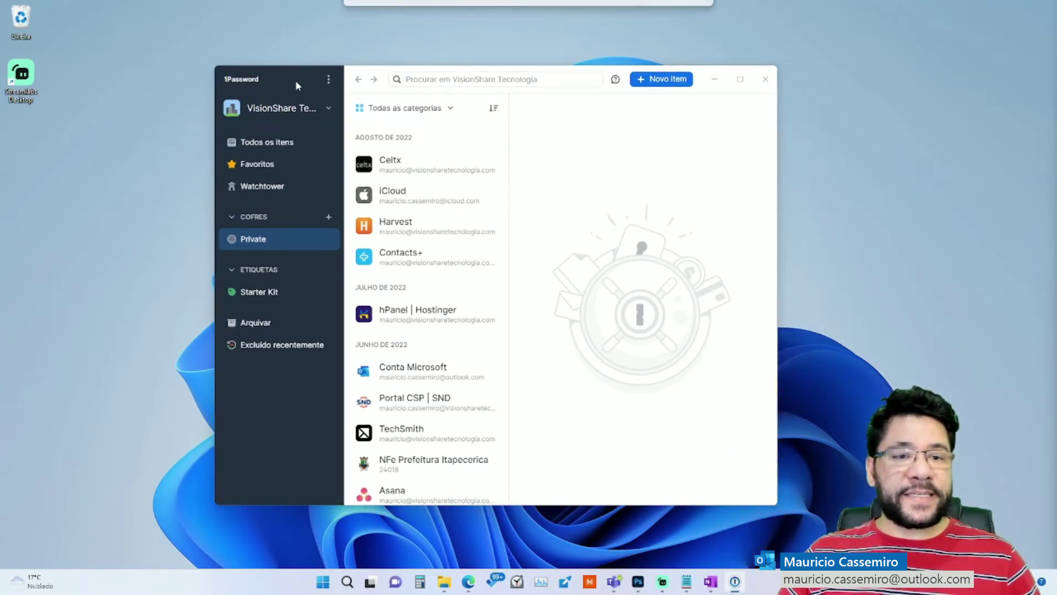
# - Review the connected accounts in 'Gerenciar contas…' and the account dropdown, then close them
pyautogui.click(322, 107)
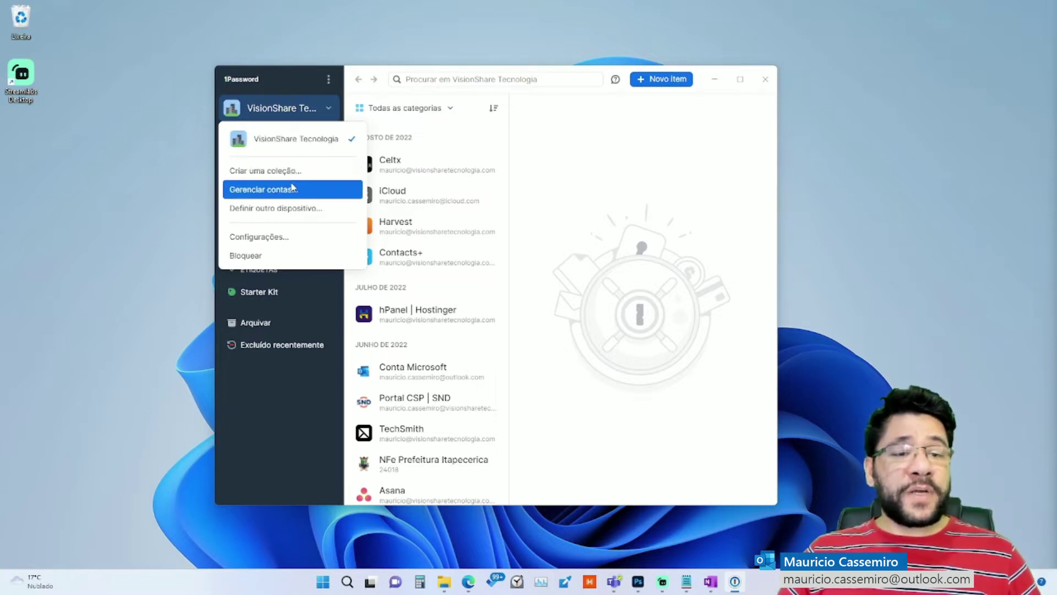
pyautogui.click(282, 188)
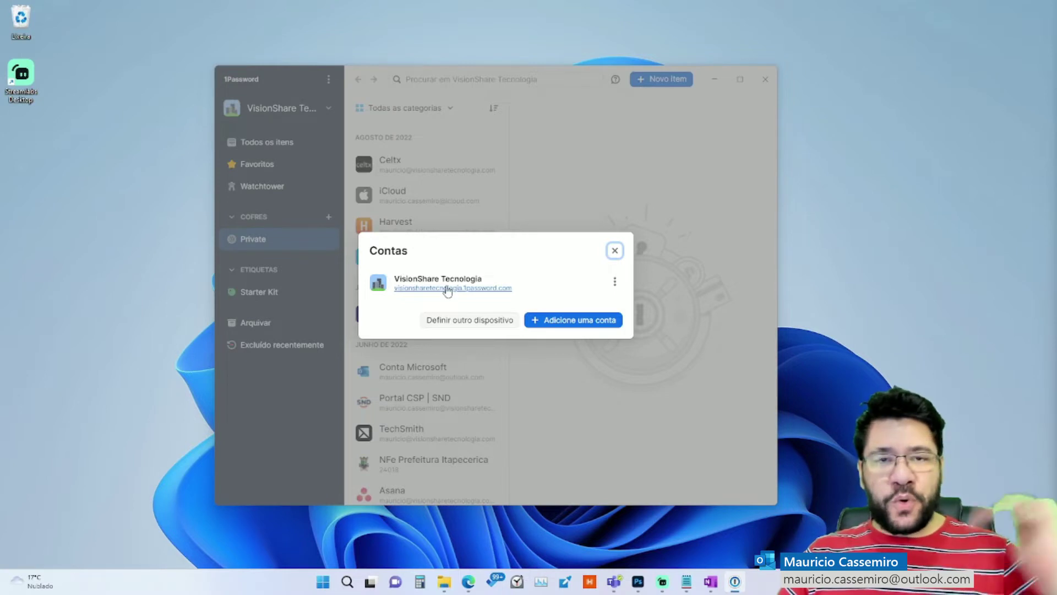
pyautogui.click(615, 251)
pyautogui.click(323, 109)
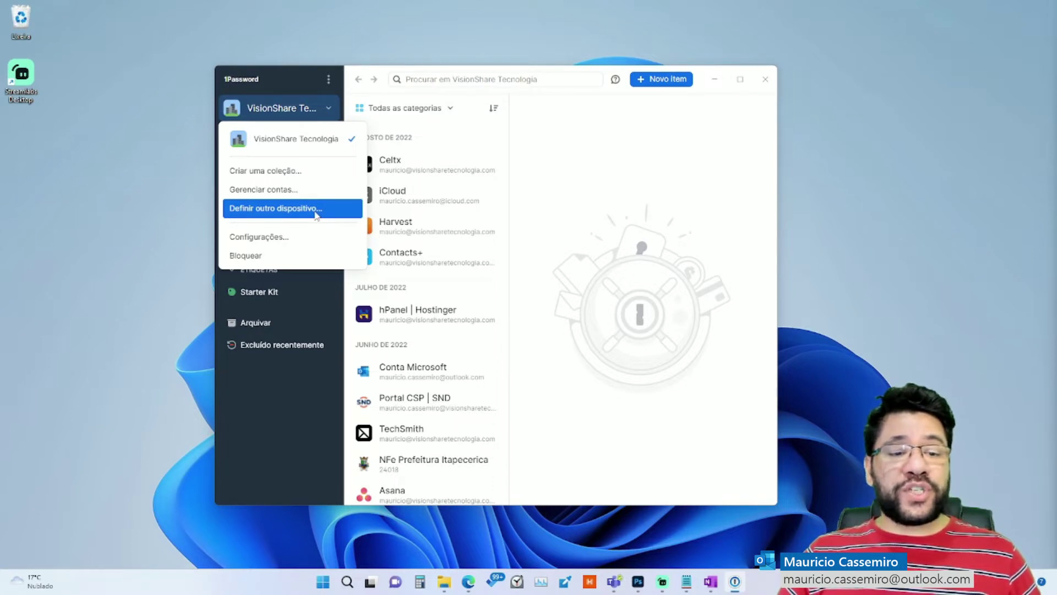
pyautogui.click(293, 488)
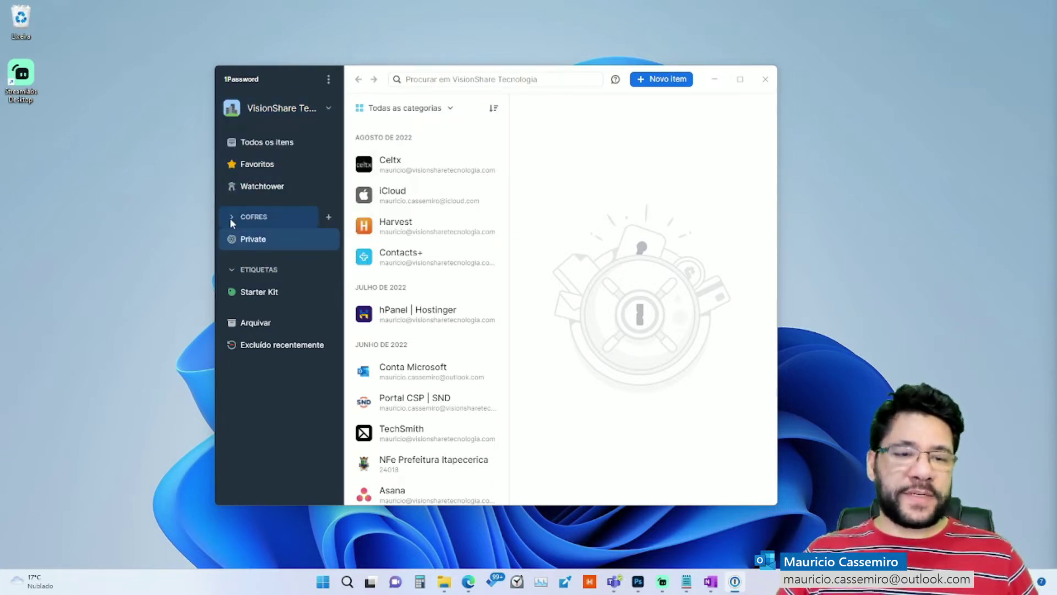
# - Create a vault named 'Cofre 2' with the wrench icon and open it
pyautogui.click(328, 218)
pyautogui.write('Cofre 2')
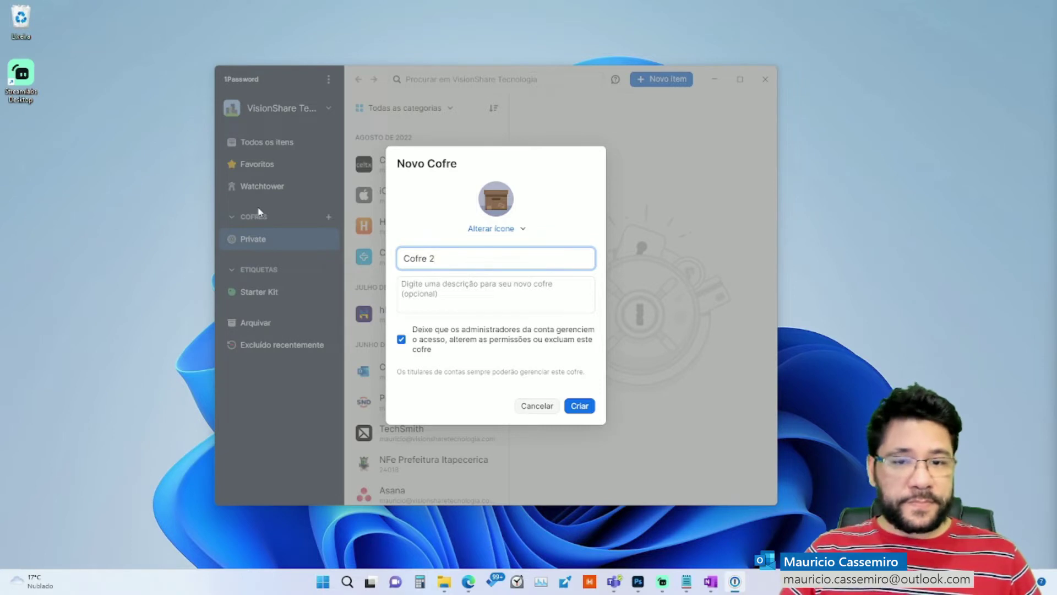
pyautogui.click(511, 231)
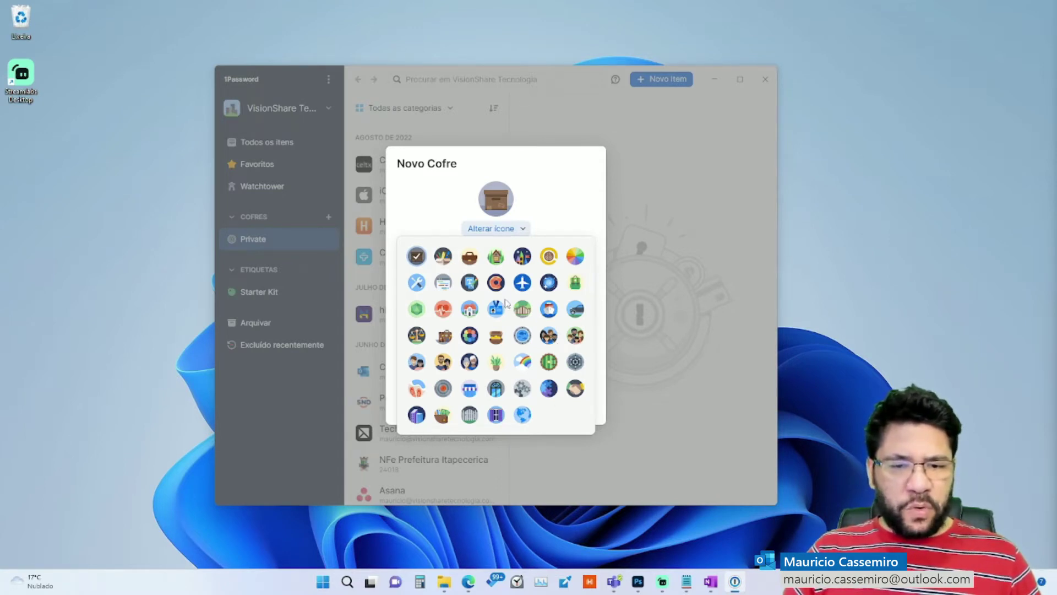
pyautogui.click(416, 285)
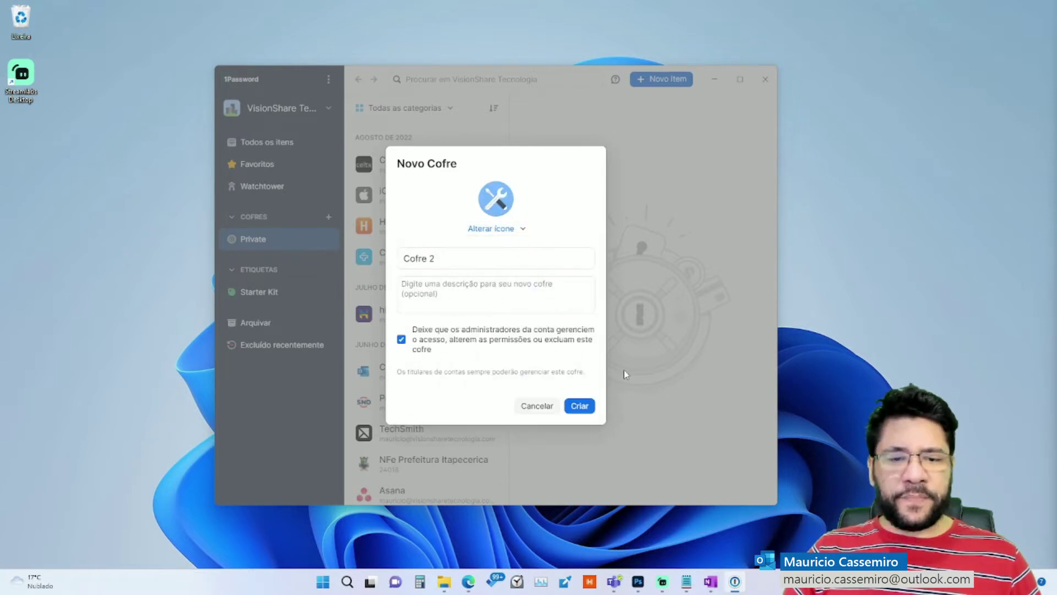
pyautogui.click(435, 305)
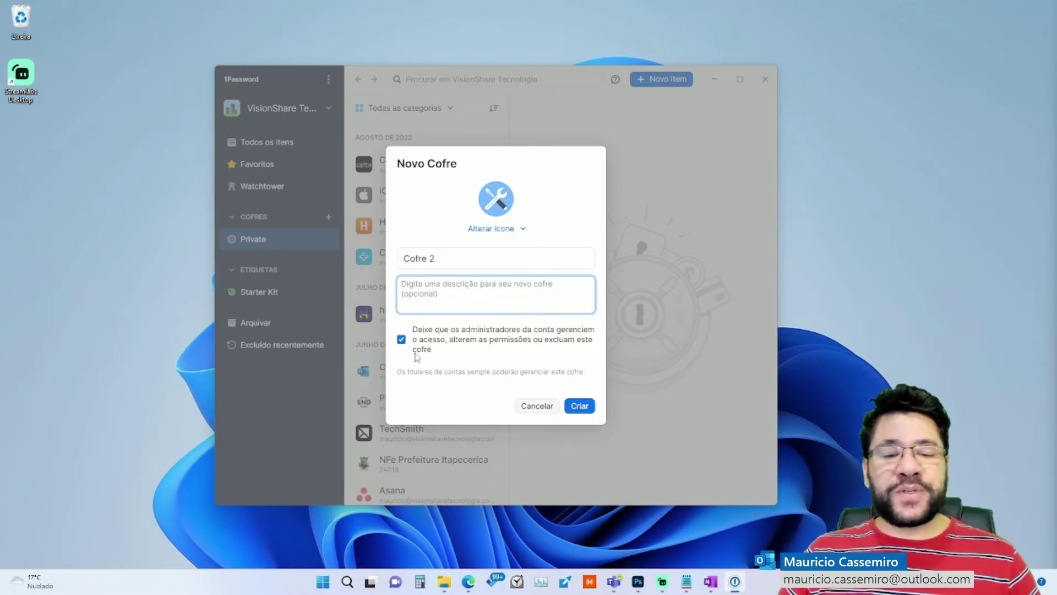
pyautogui.click(577, 407)
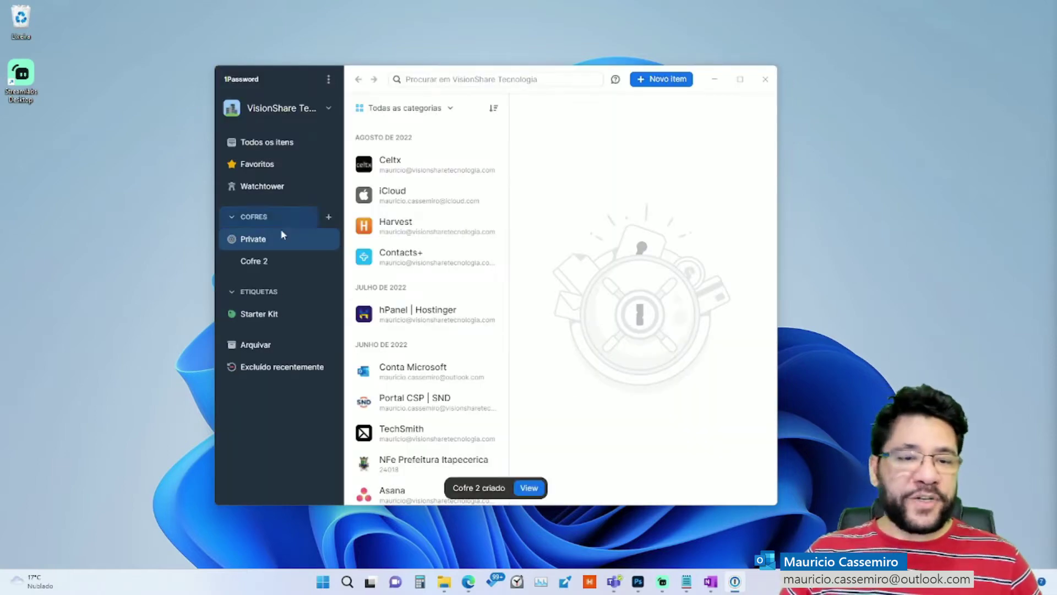
pyautogui.click(273, 263)
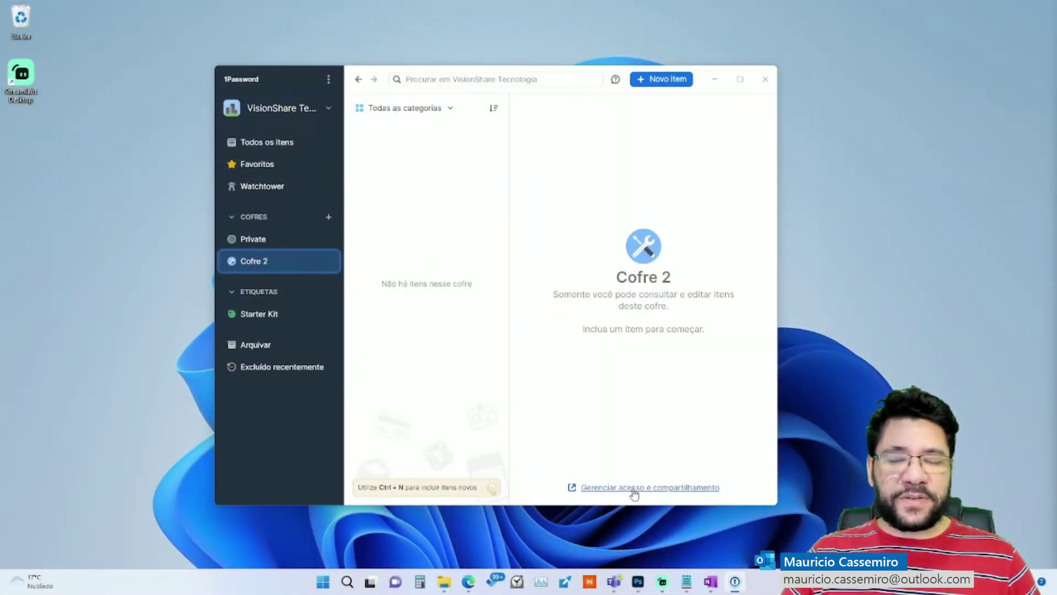
# - Return to the Private vault's list of saved logins
pyautogui.click(245, 242)
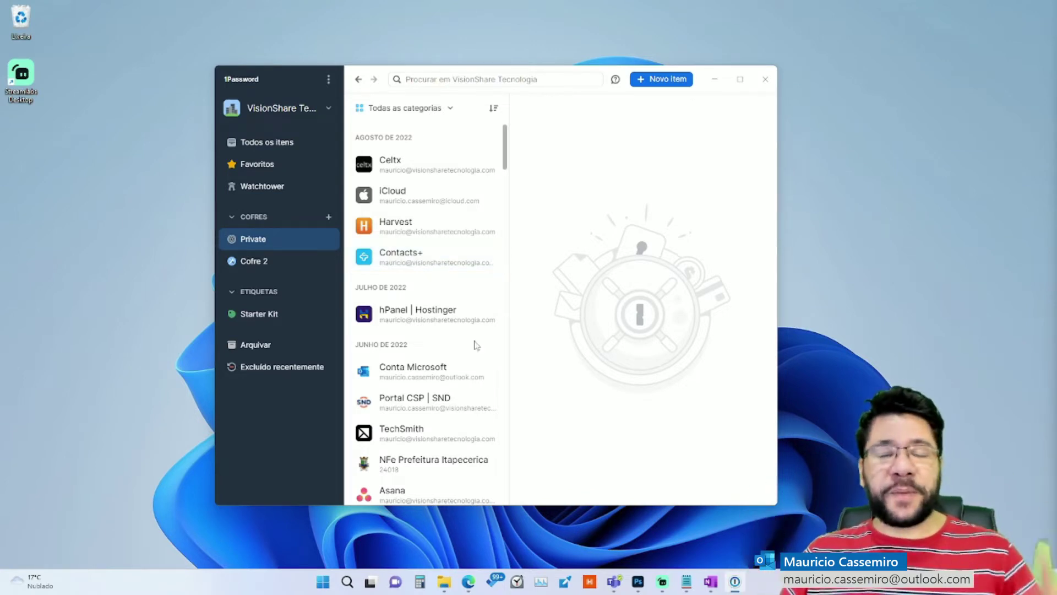
pyautogui.scroll(-3, 504, 151)
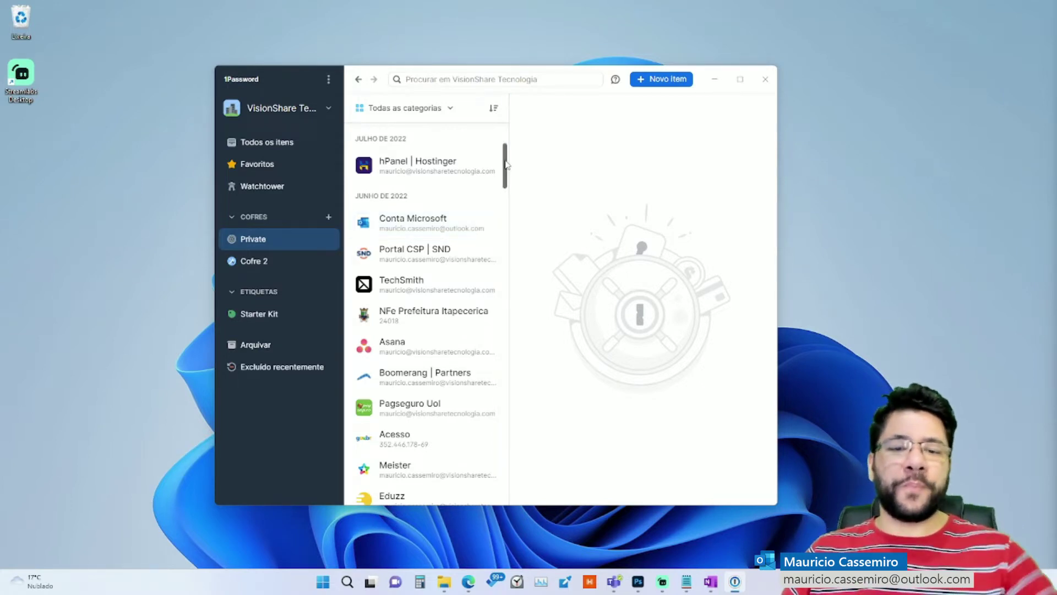
pyautogui.moveTo(504, 165); pyautogui.dragTo(505, 410)
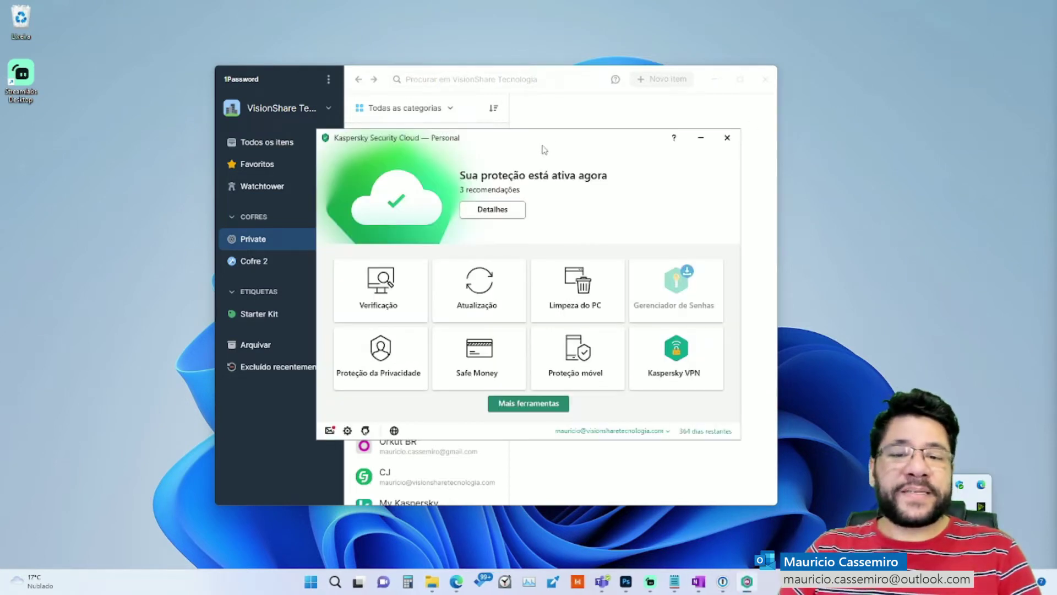
# - Drag the Kaspersky Security Cloud window to the top-right corner to uncover 1Password
pyautogui.moveTo(543, 141); pyautogui.dragTo(807, 39)
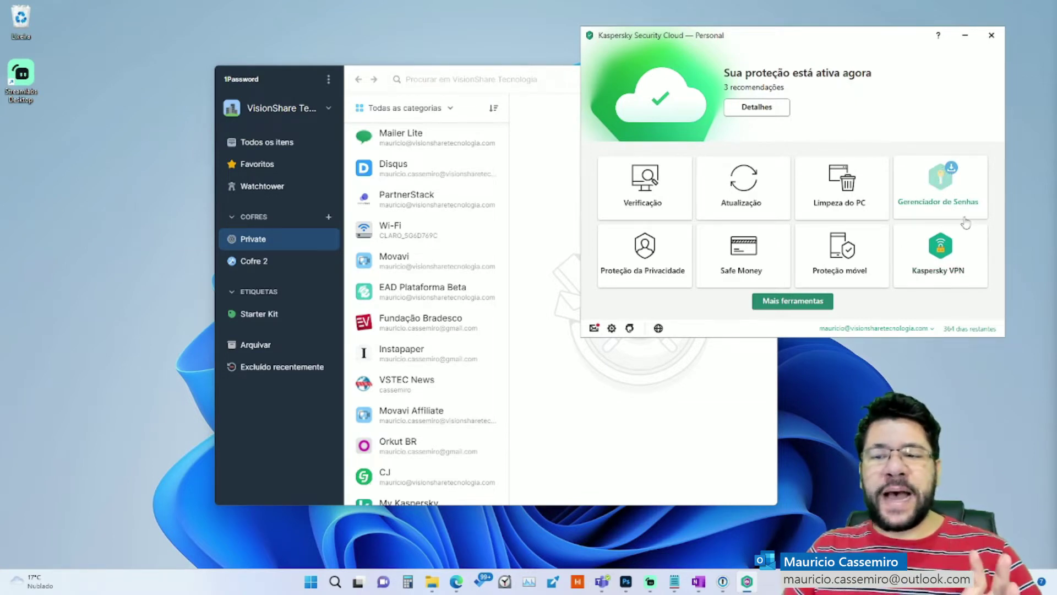
# - Close the Kaspersky dashboard and return to the Celtx login item in 1Password
pyautogui.click(991, 36)
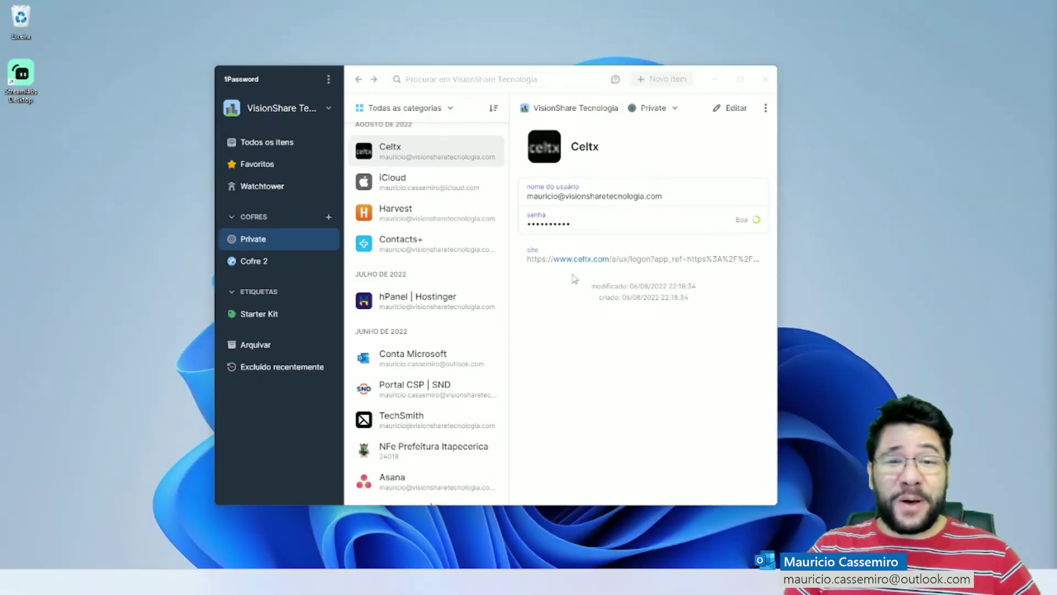
pyautogui.moveTo(532, 245)
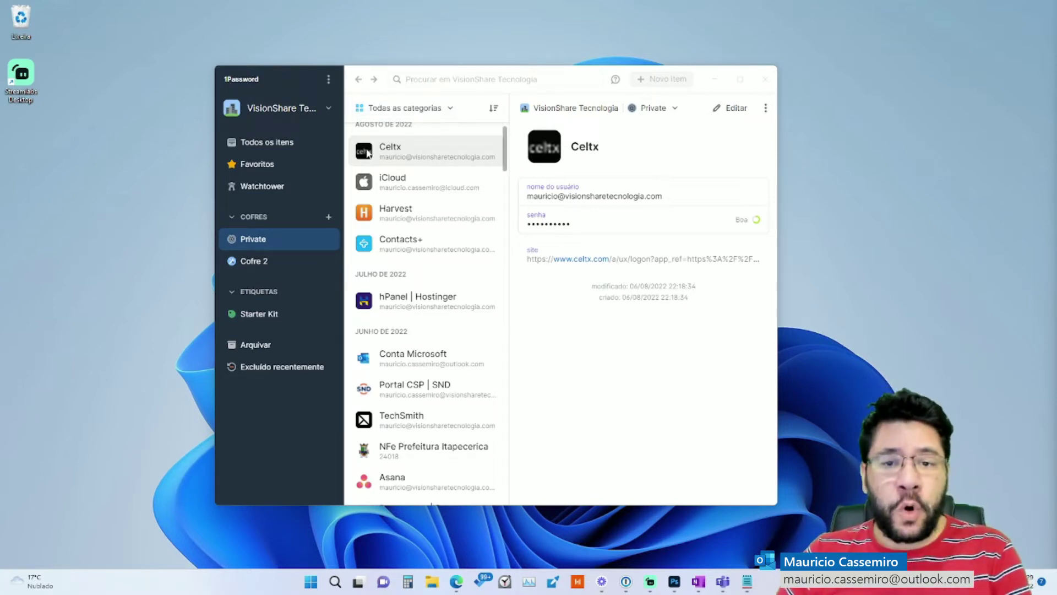
pyautogui.click(410, 150)
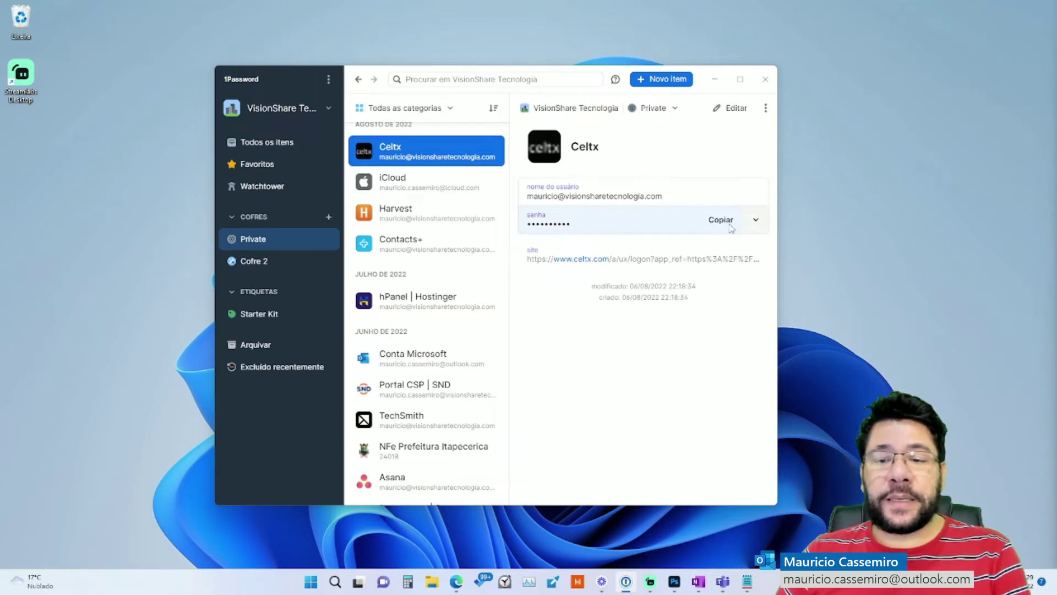
pyautogui.click(755, 220)
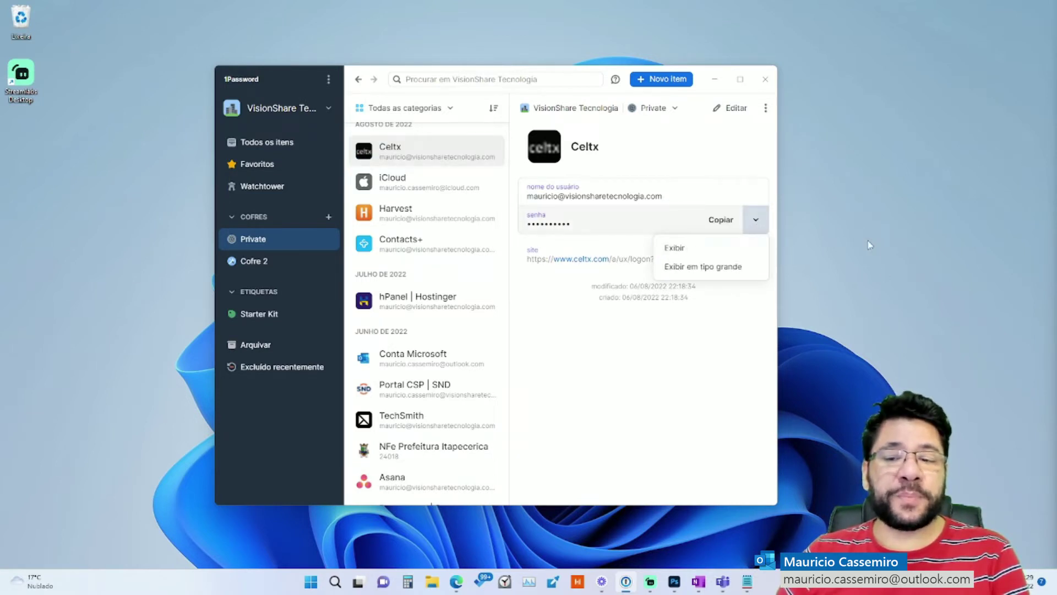
pyautogui.click(716, 188)
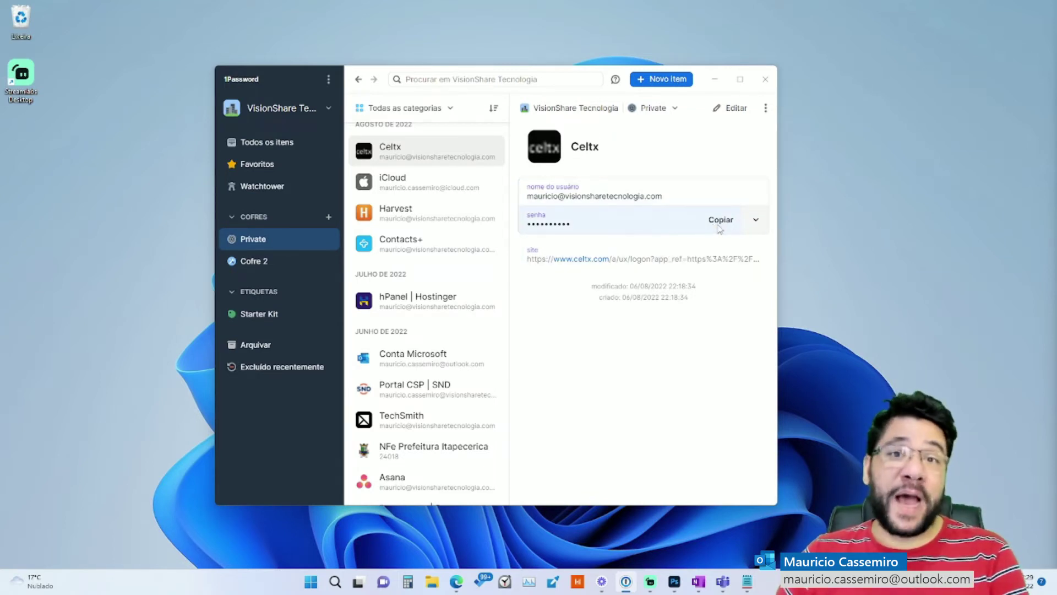
# - Drag the 1Password window toward the left, keeping the Celtx login displayed
pyautogui.moveTo(293, 75); pyautogui.dragTo(132, 79)
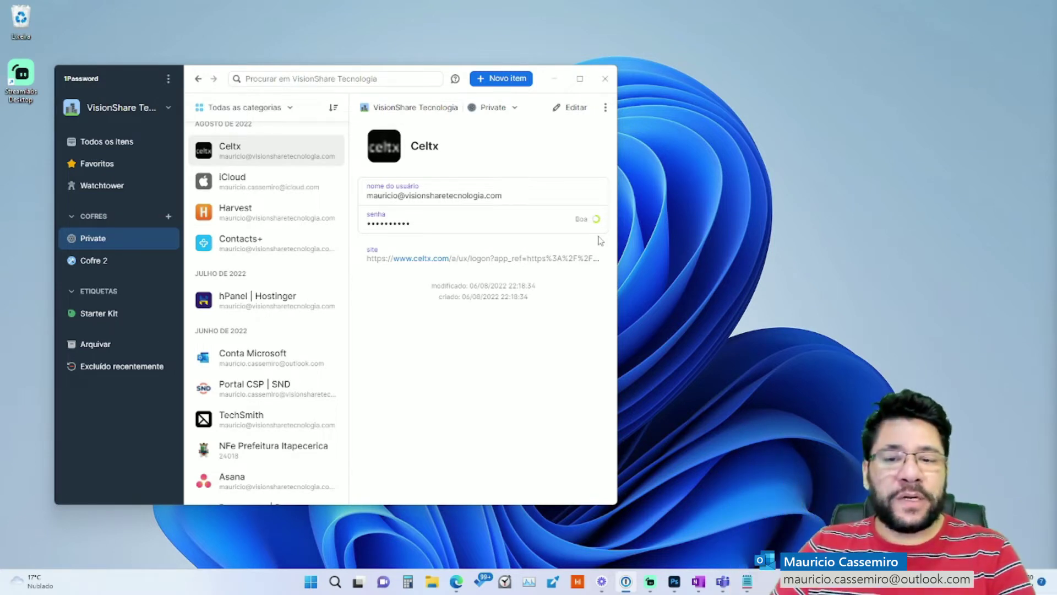
pyautogui.moveTo(598, 228)
pyautogui.moveTo(597, 248)
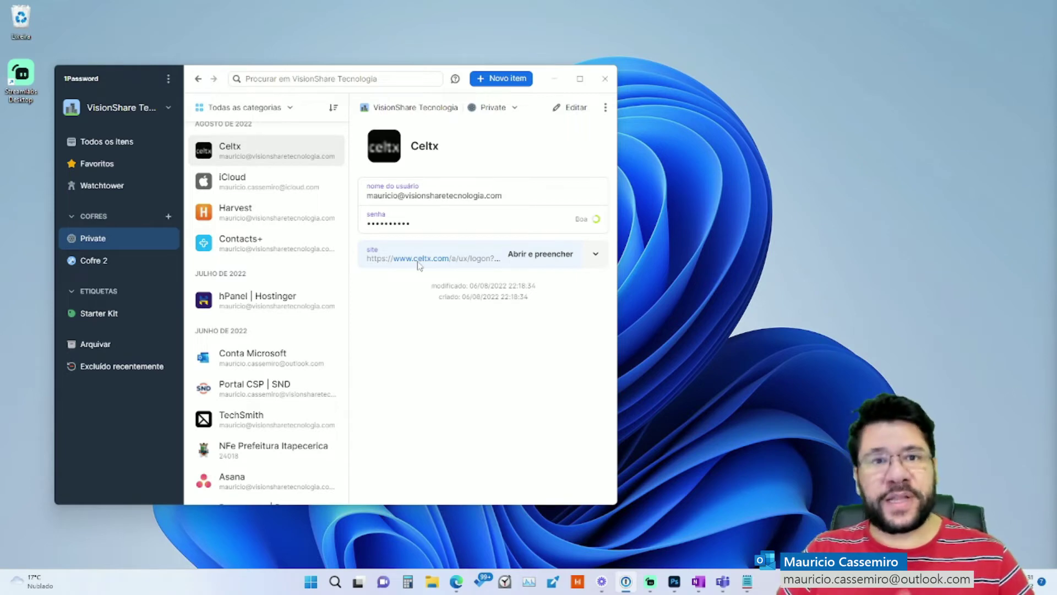
# - Open the Celtx site from the login item and close the leftover 1Password tabs
pyautogui.click(418, 258)
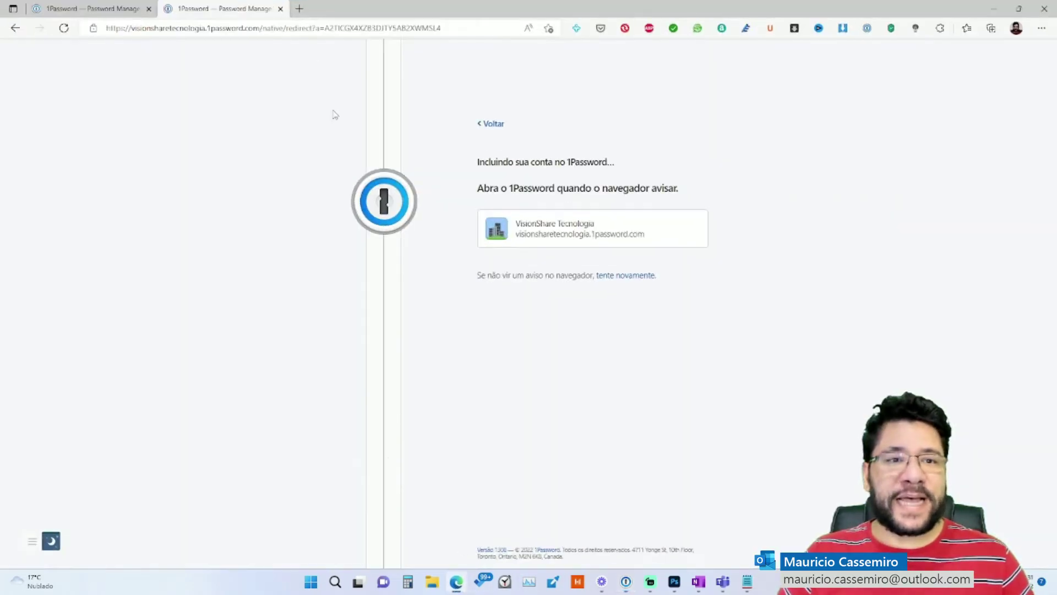
pyautogui.click(281, 9)
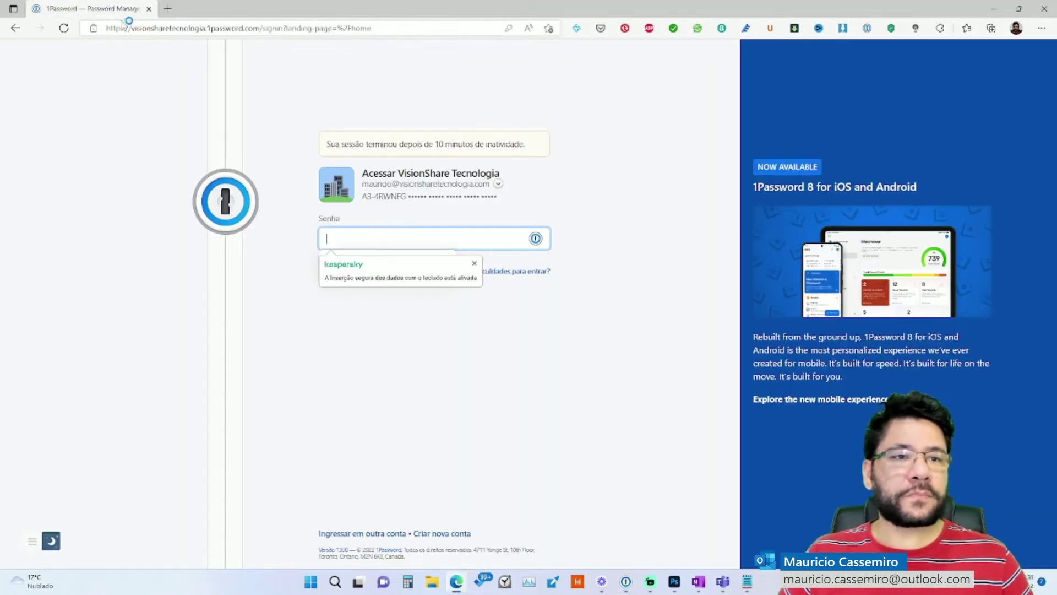
pyautogui.click(165, 8)
pyautogui.click(148, 9)
# - Go to celtx.com in Edge's address bar, discarding the autocomplete suggestion
pyautogui.write('cel')
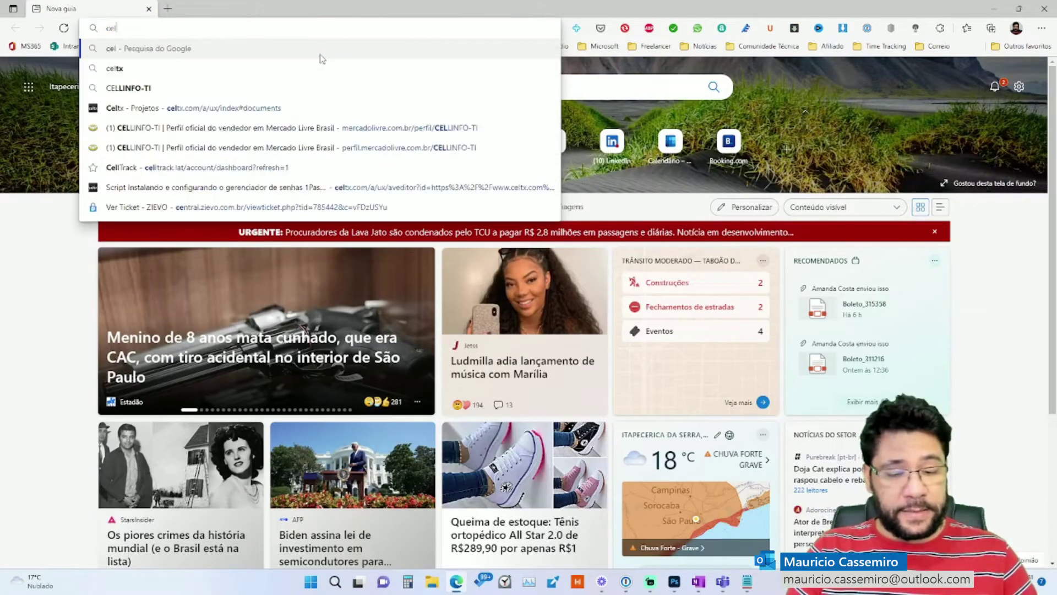
pyautogui.write('tx')
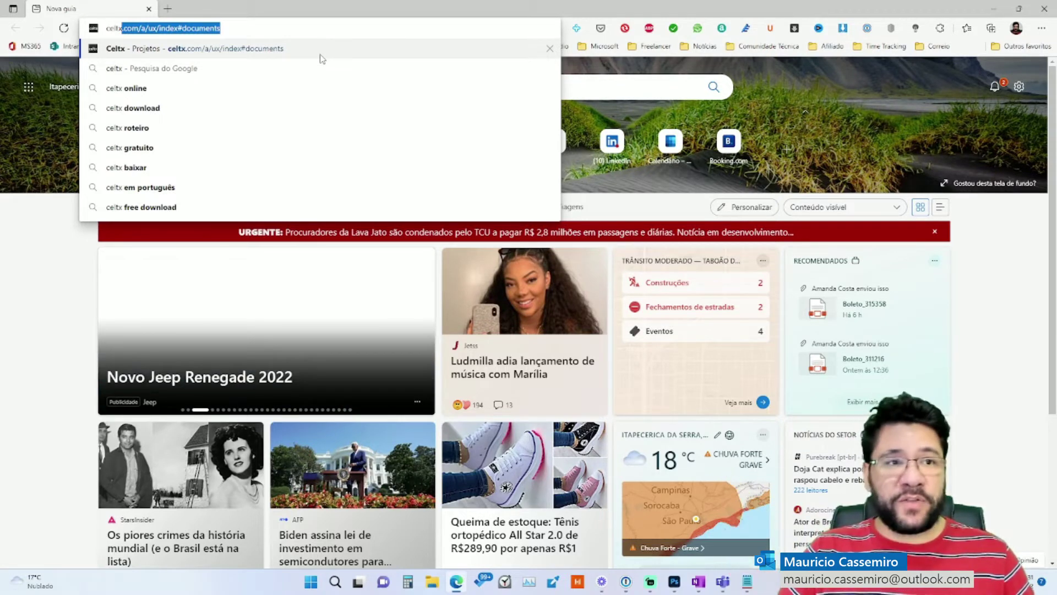
pyautogui.press('Delete')
pyautogui.write('.com')
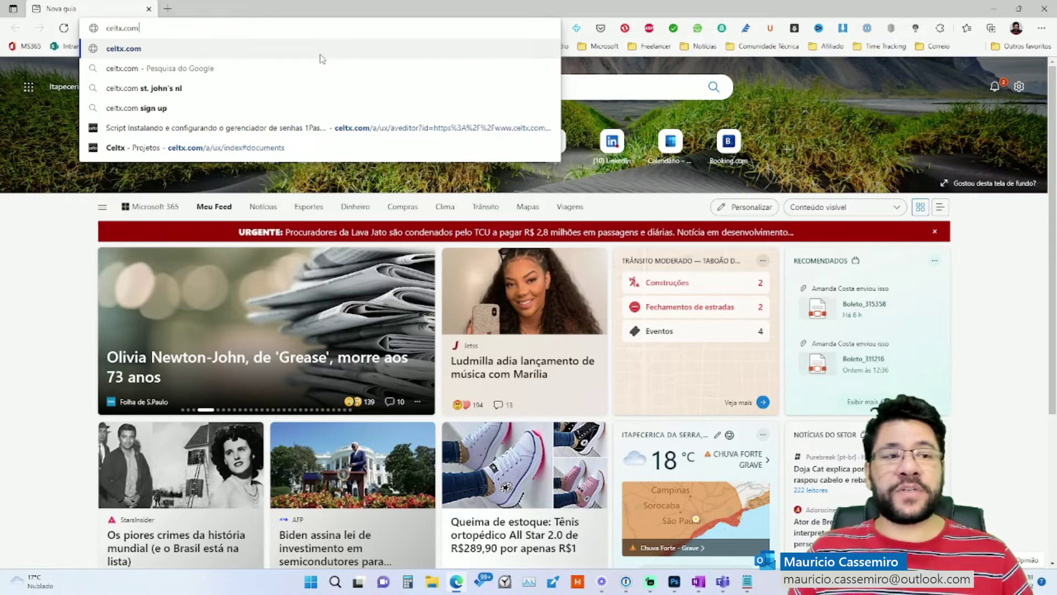
pyautogui.press('Return')
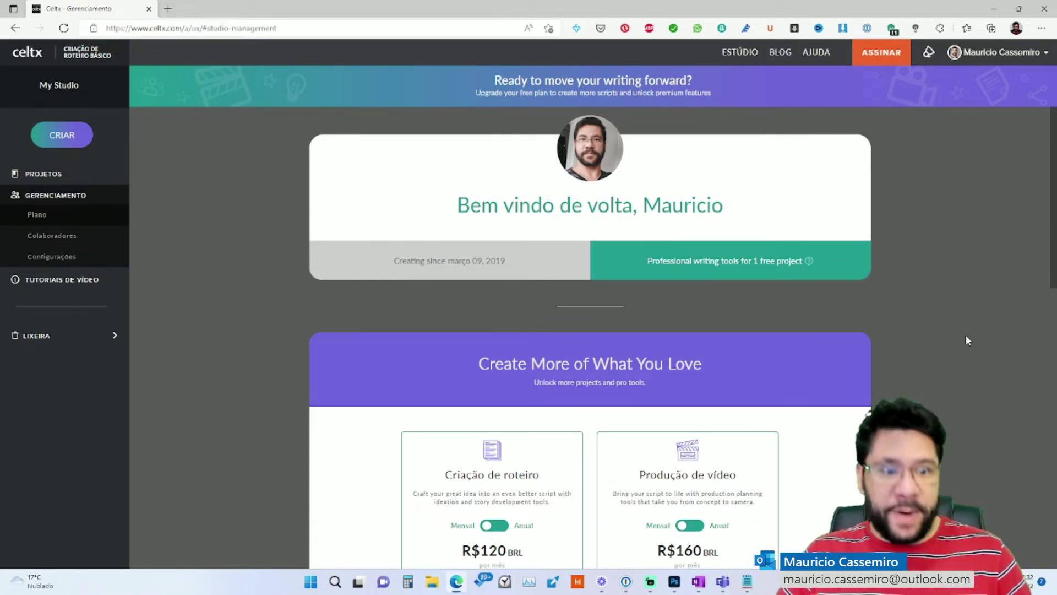
# - Launch Brave, open a new tab, close the 1Password sign-up tab and enter celtx.com
pyautogui.press('super')
pyautogui.write('brave')
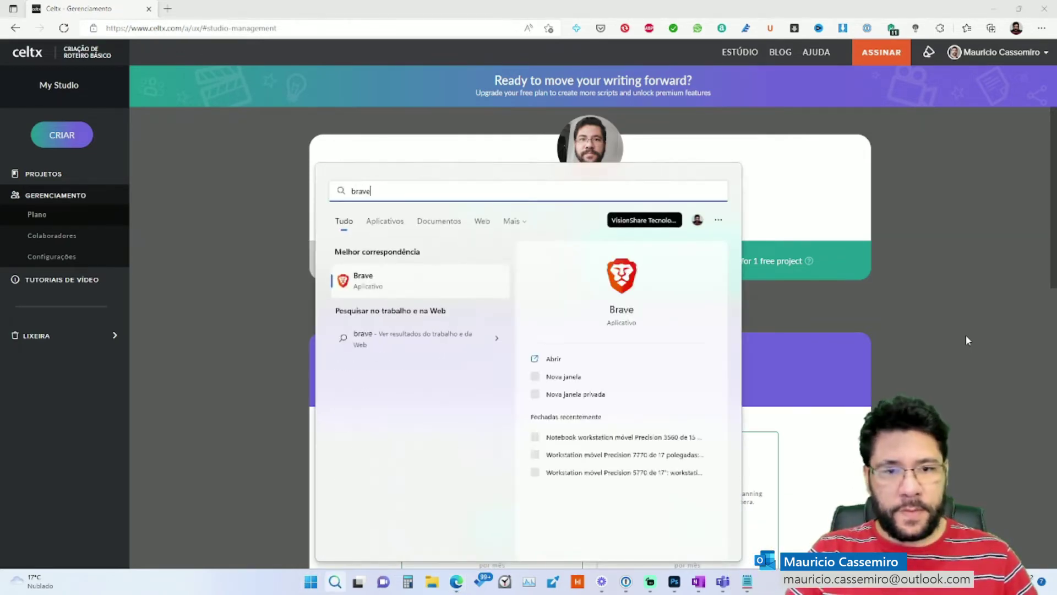
pyautogui.press('Return')
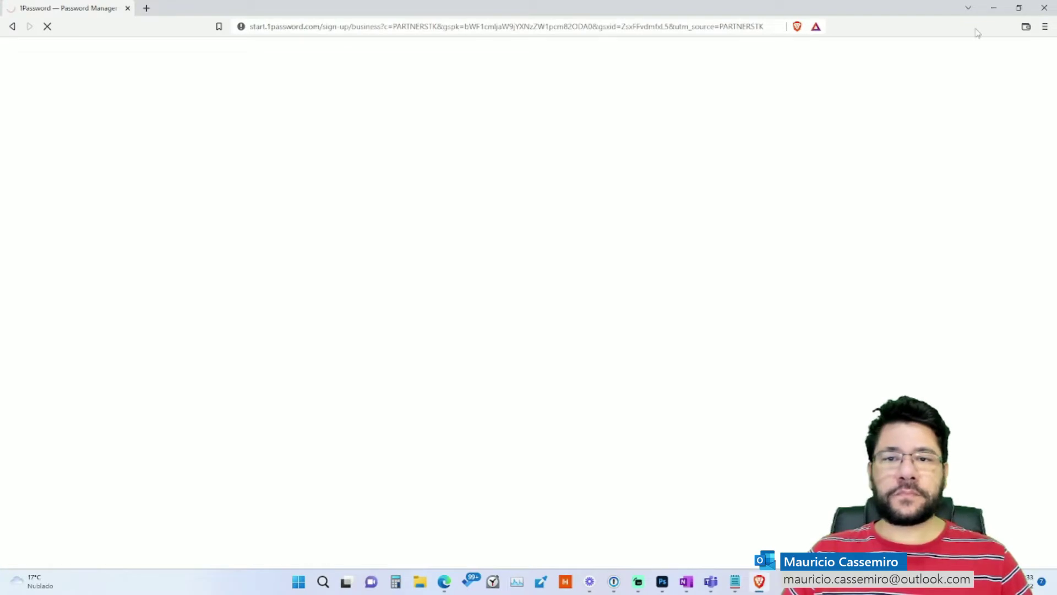
pyautogui.hotkey('ctrl', 't')
pyautogui.click(128, 8)
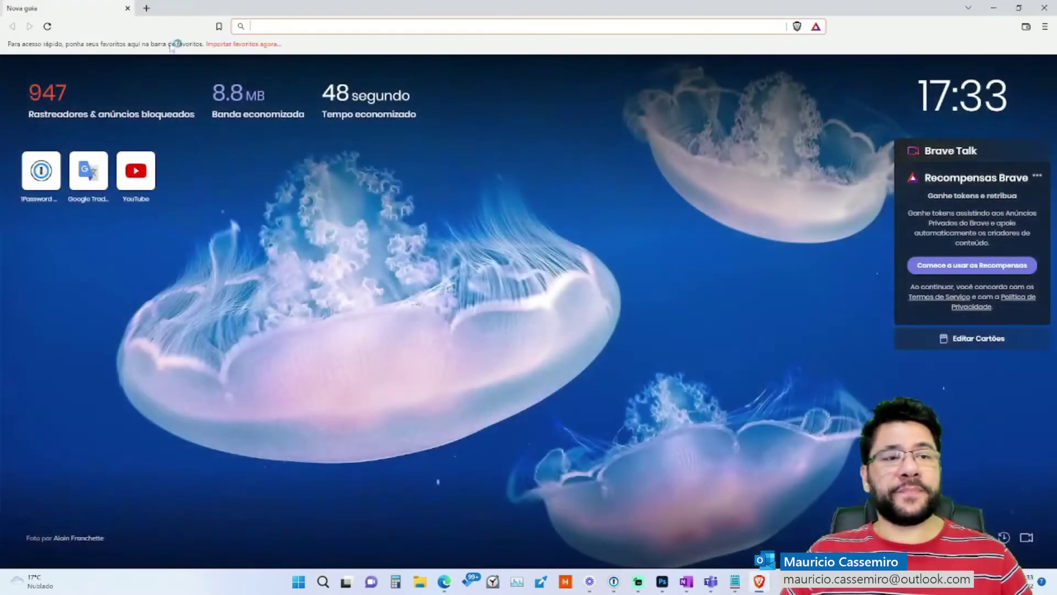
pyautogui.write('celt')
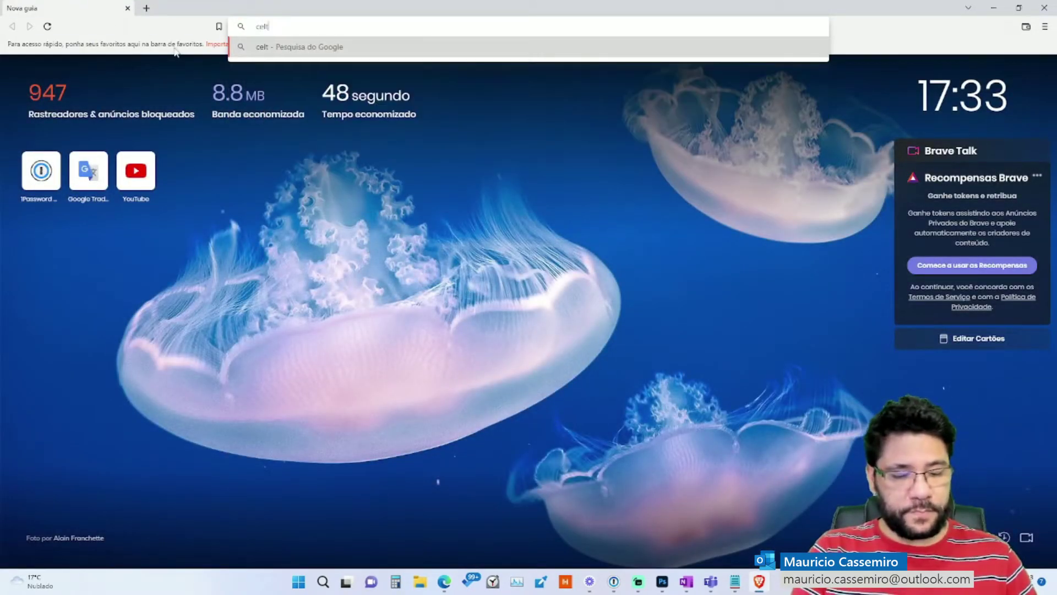
pyautogui.write('x.com')
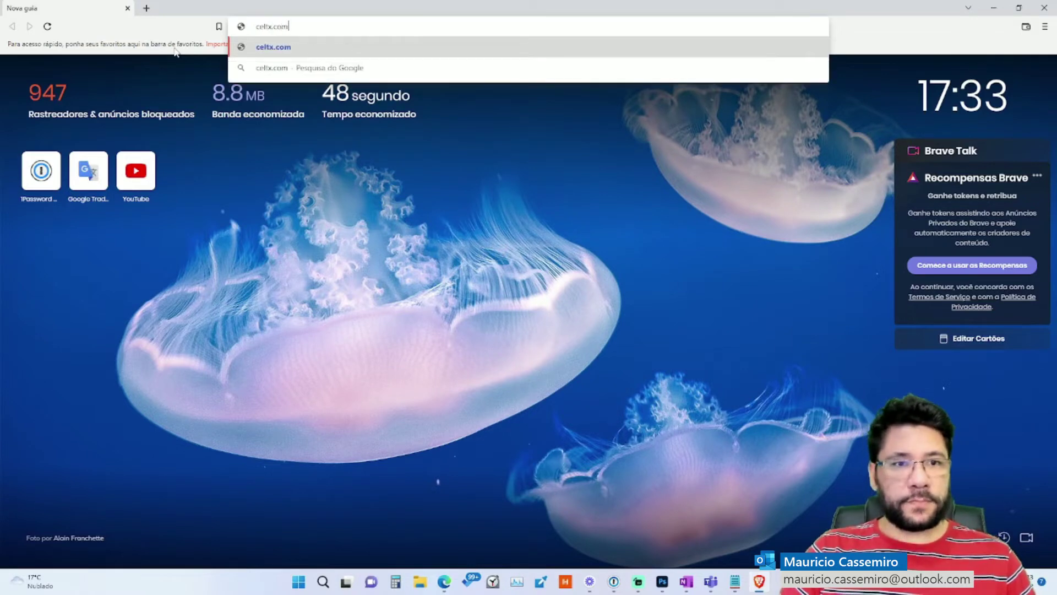
# - Load celtx.com in Brave to show the Celtx home page
pyautogui.press('Return')
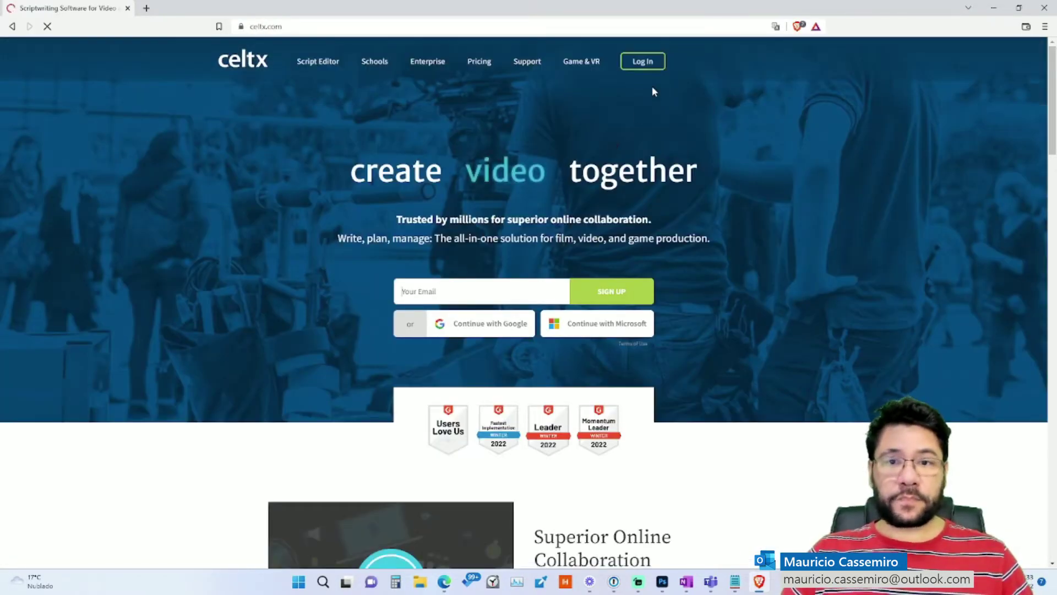
# - Open the Celtx login page and snap Brave and 1Password side by side
pyautogui.click(642, 64)
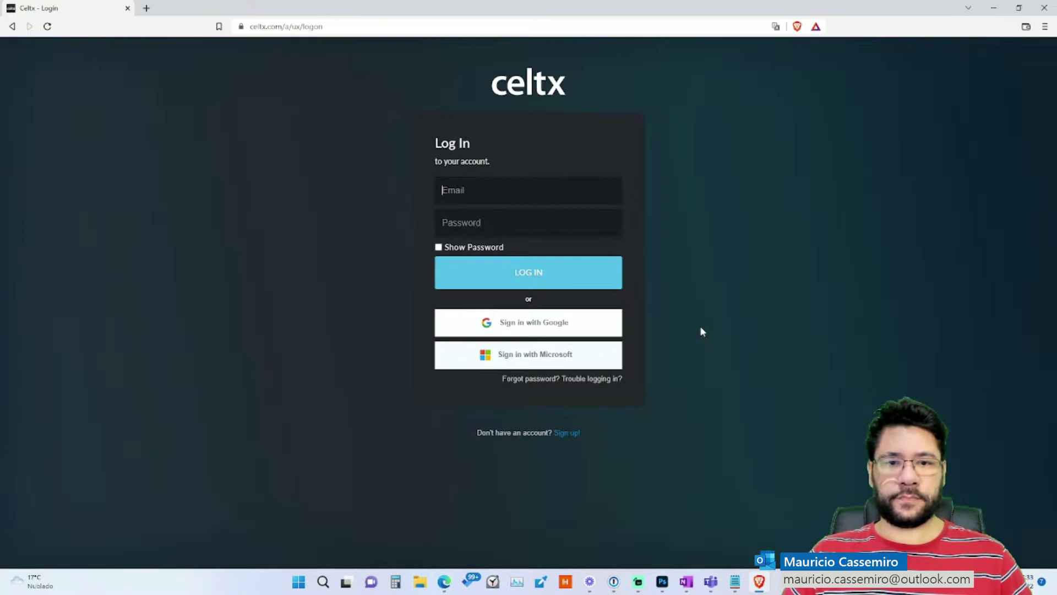
pyautogui.moveTo(516, 8); pyautogui.dragTo(352, 17)
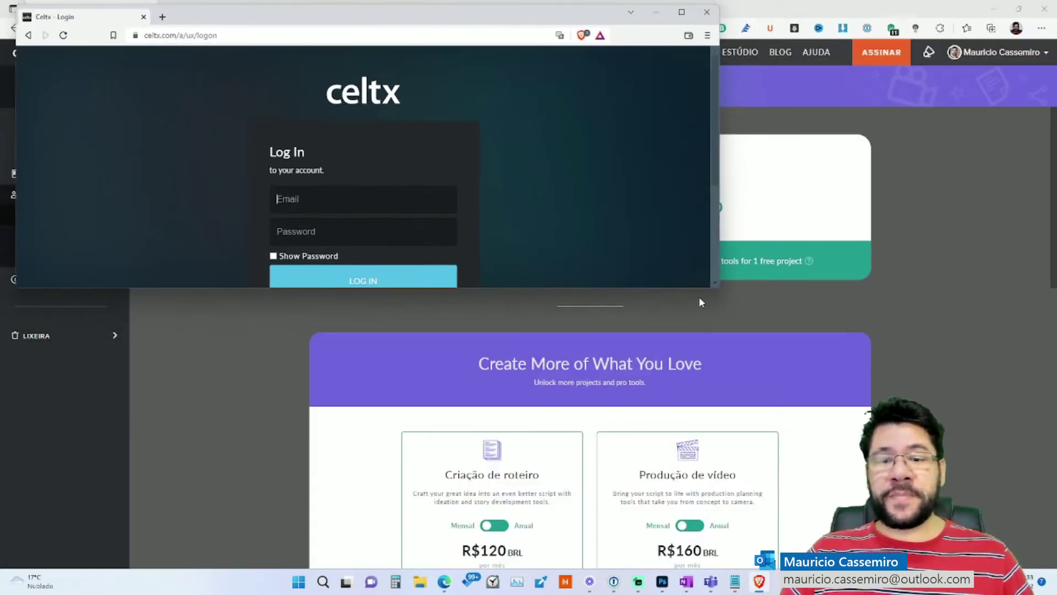
pyautogui.moveTo(688, 287); pyautogui.dragTo(686, 423)
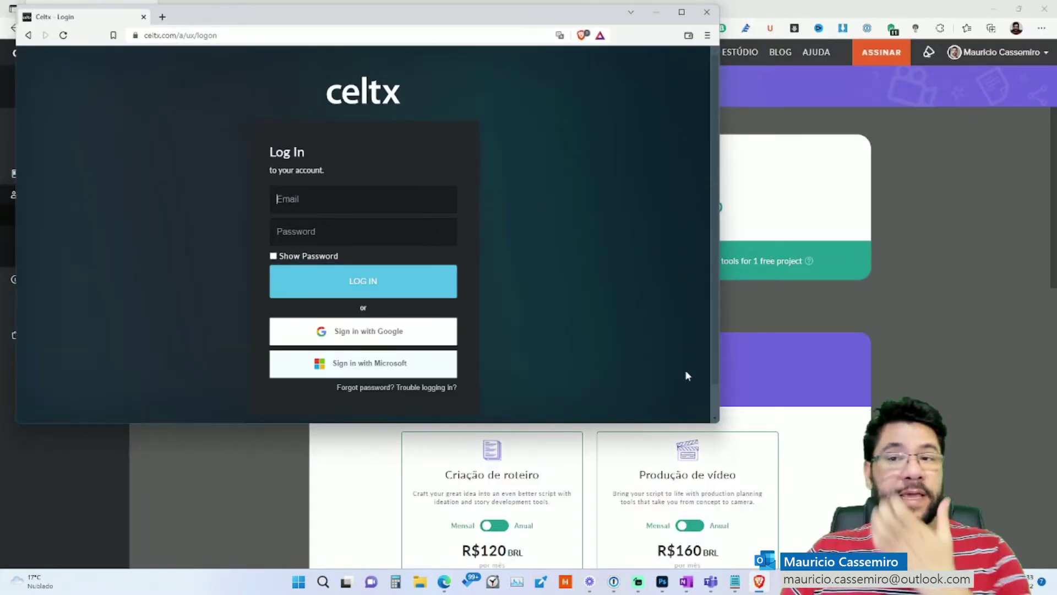
pyautogui.click(994, 9)
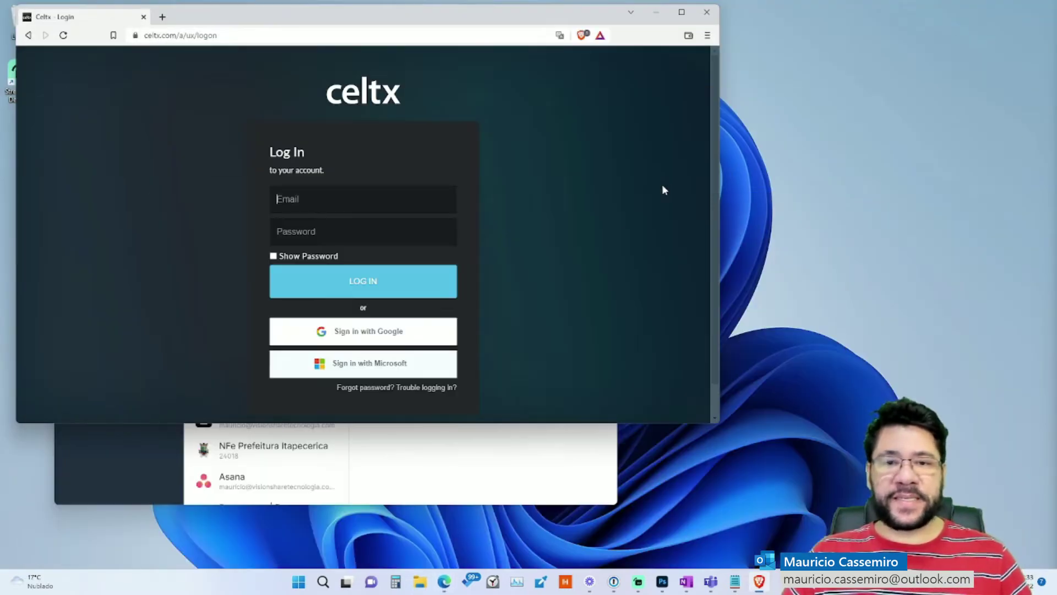
pyautogui.moveTo(528, 23); pyautogui.dragTo(807, 164)
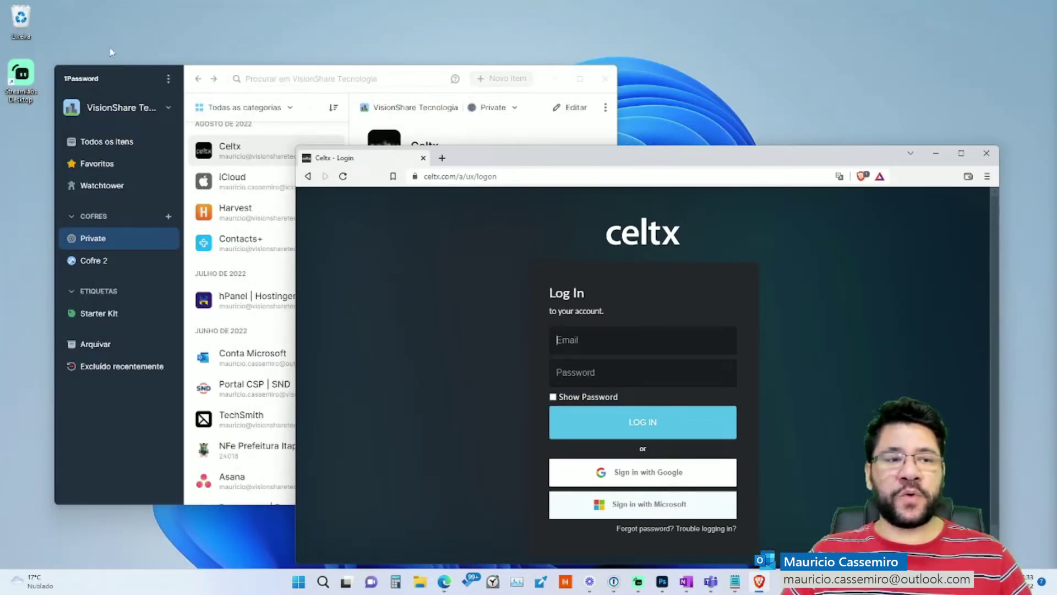
pyautogui.moveTo(118, 83); pyautogui.dragTo(80, 29)
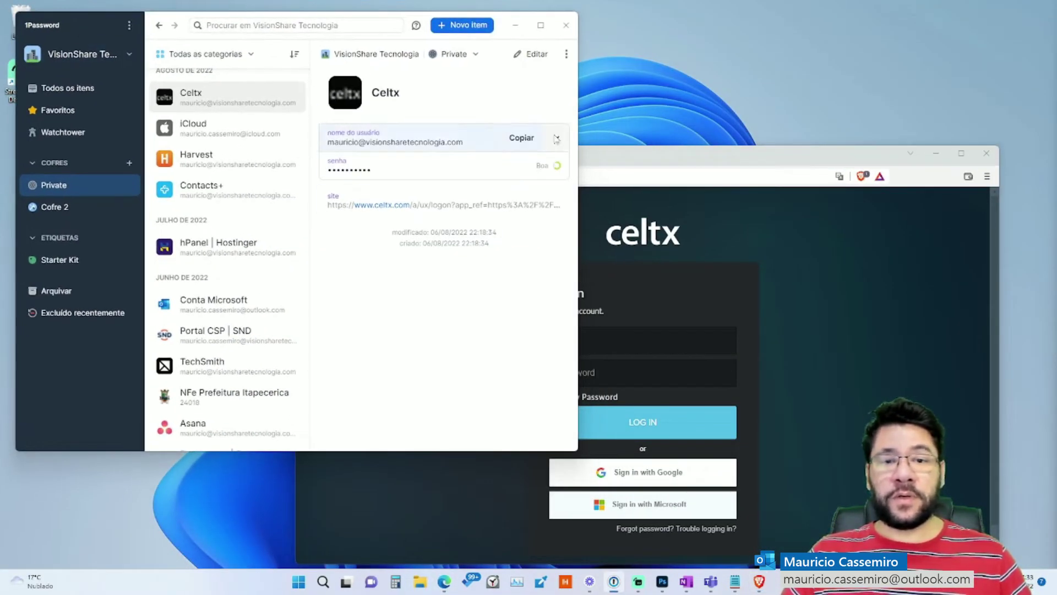
pyautogui.click(608, 162)
pyautogui.moveTo(608, 161); pyautogui.dragTo(394, 42)
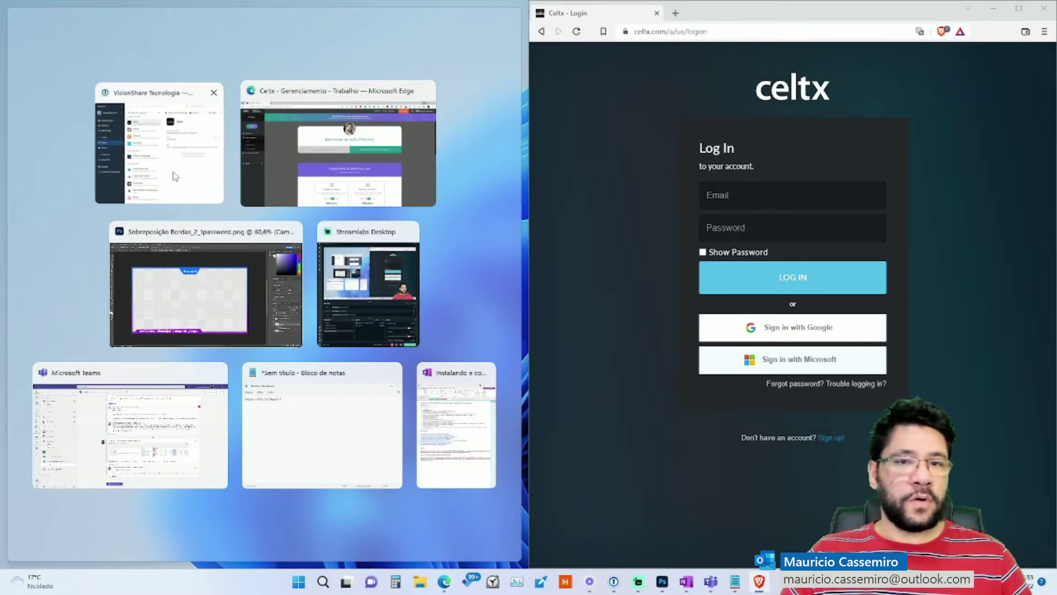
pyautogui.click(173, 175)
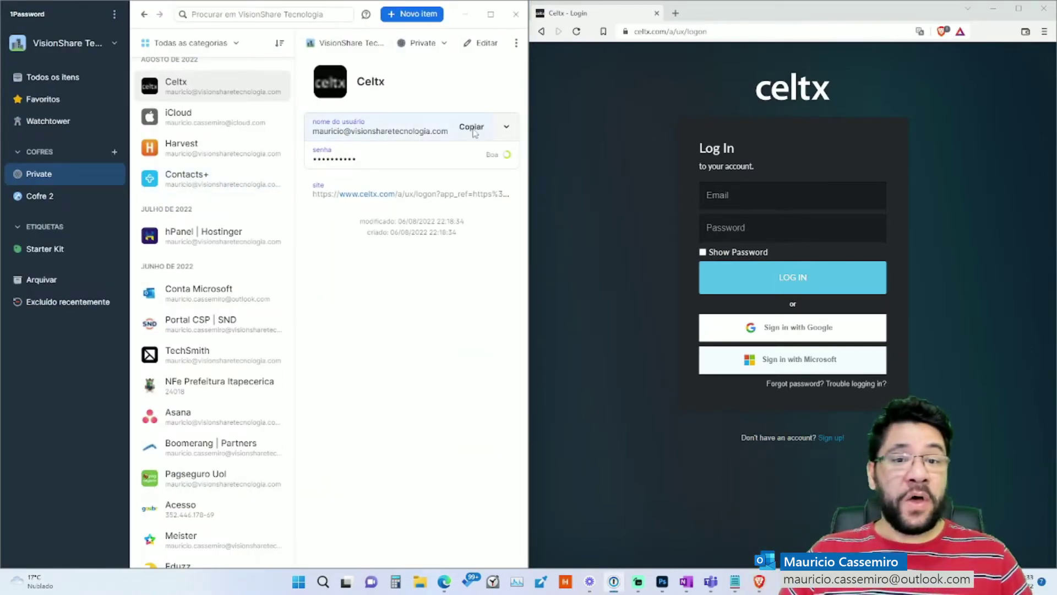
# - Copy the Celtx username and password from 1Password into the login form and log in
pyautogui.click(474, 127)
pyautogui.click(752, 189)
pyautogui.hotkey('ctrl', 'v')
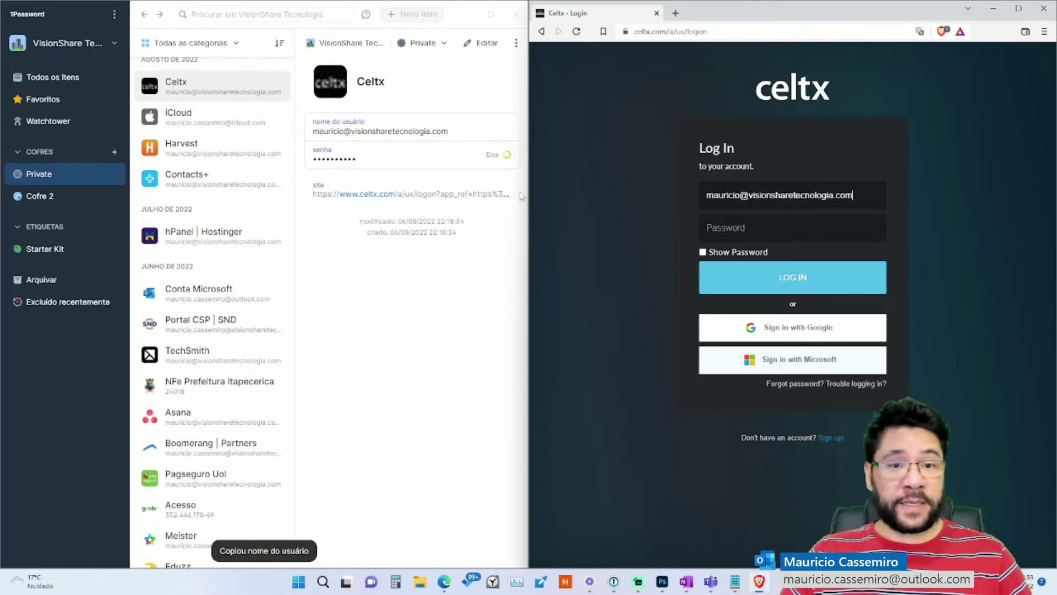
pyautogui.click(475, 160)
pyautogui.click(743, 227)
pyautogui.hotkey('ctrl', 'v')
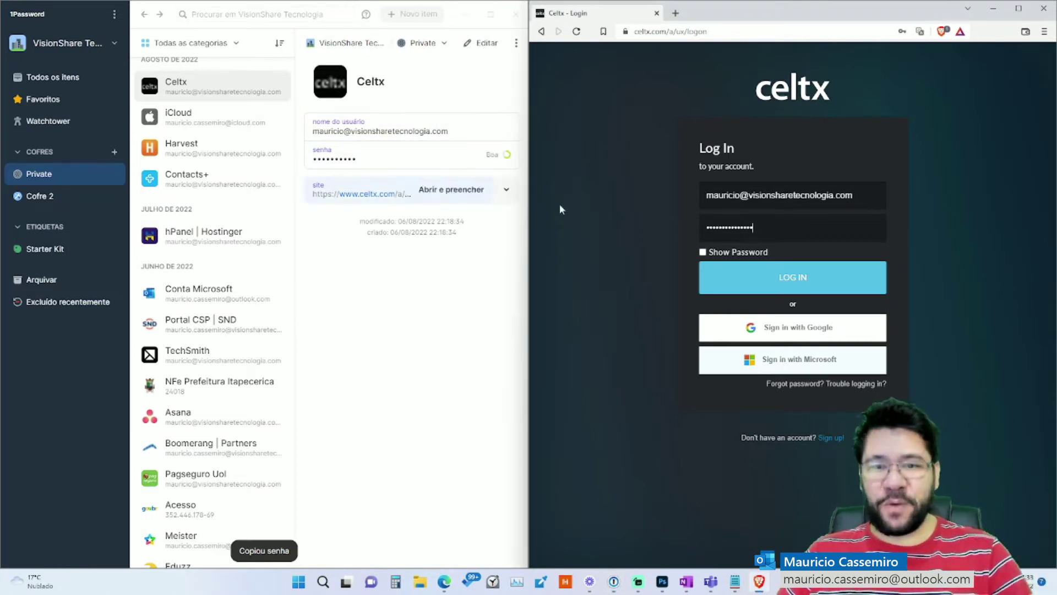
pyautogui.click(799, 290)
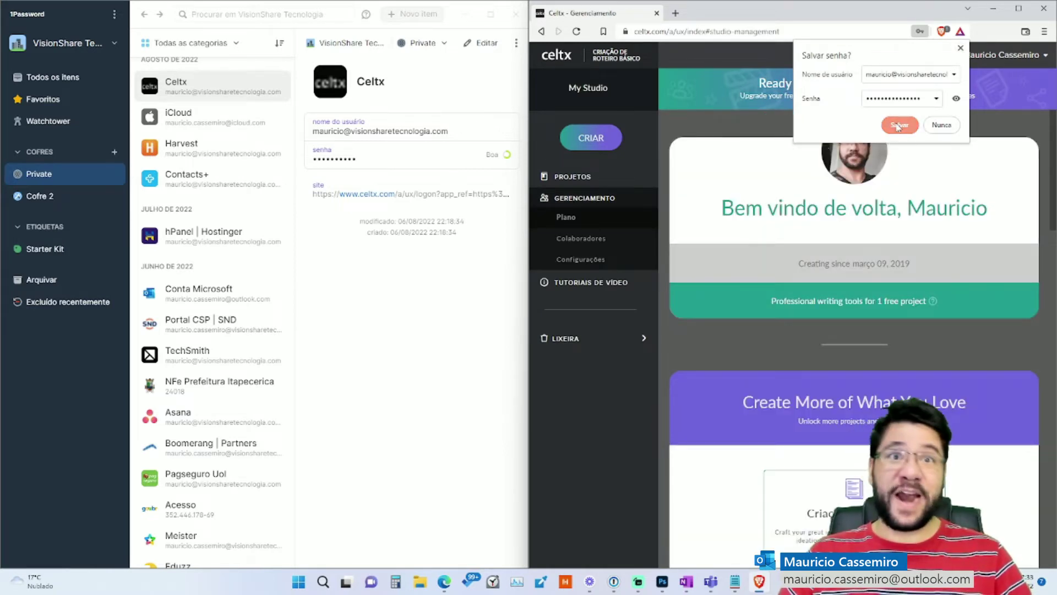
# - Dismiss the 'Salvar senha?' popup without saving the Celtx password
pyautogui.click(960, 48)
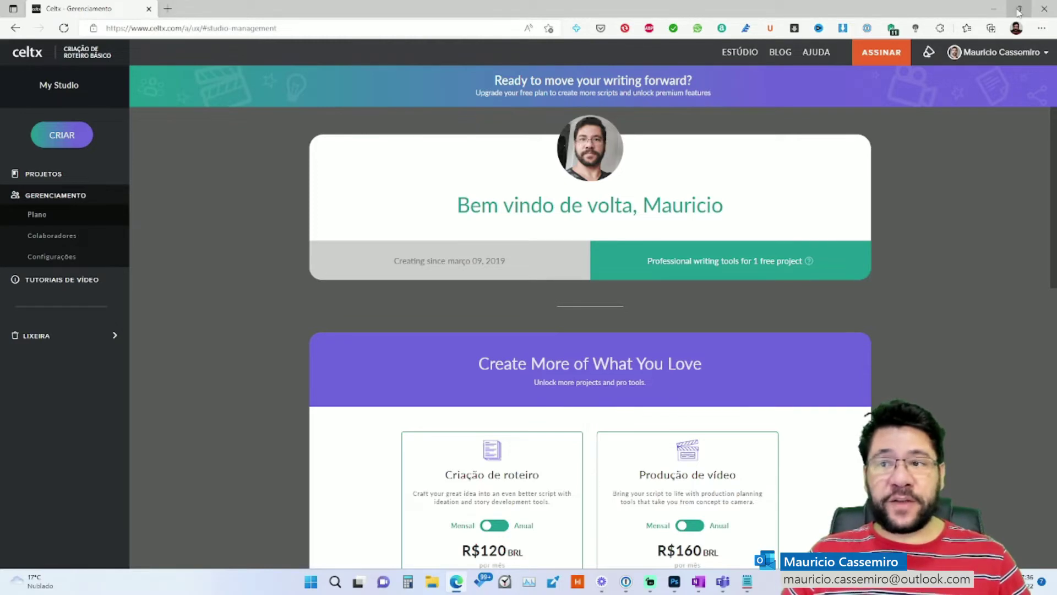
# - Search 'globo play' in a new tab and open the Globoplay site
pyautogui.click(168, 8)
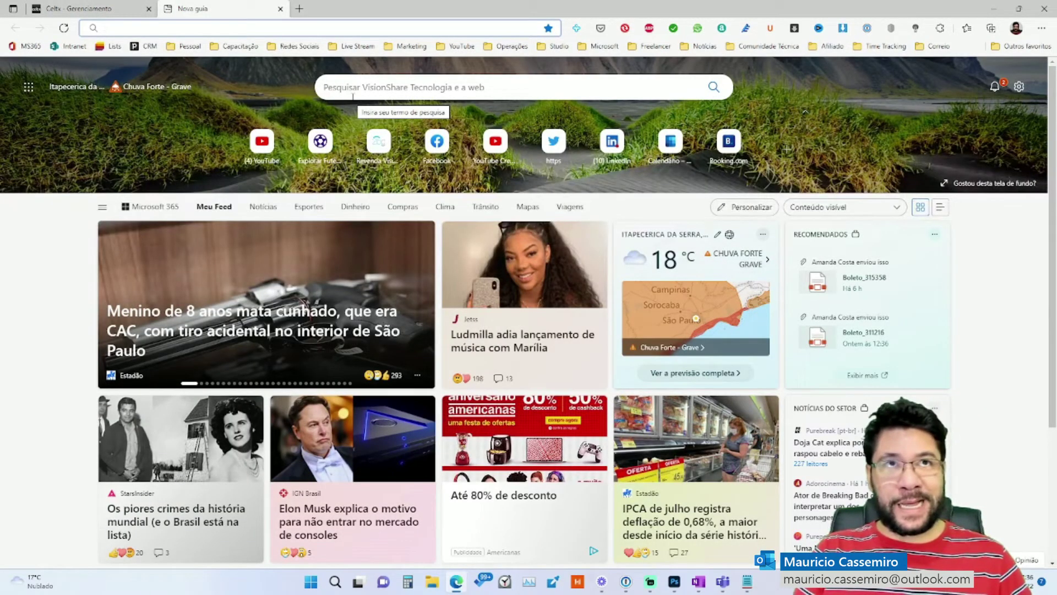
pyautogui.write('globo play')
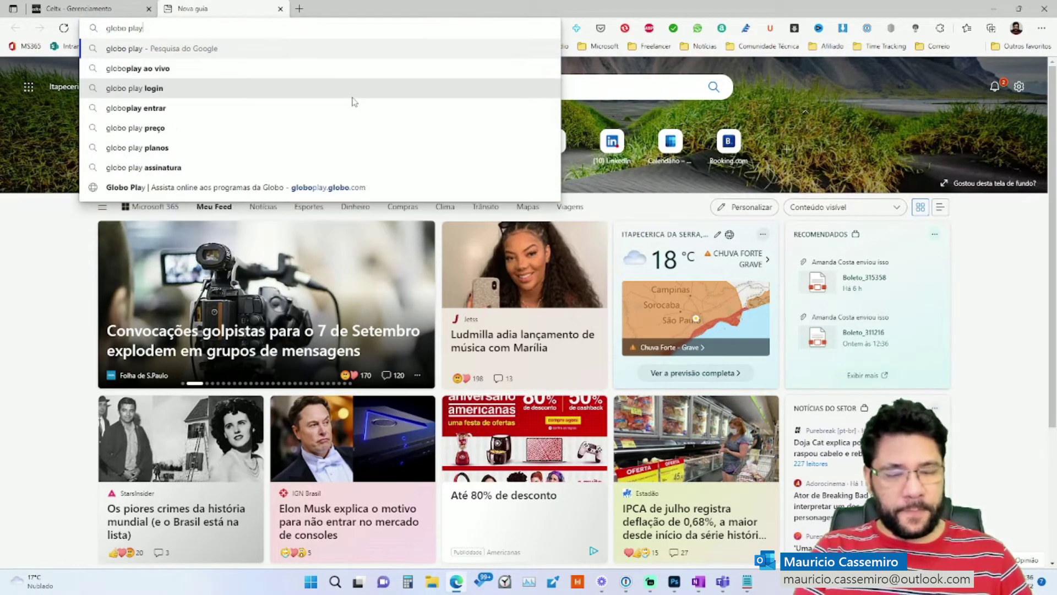
pyautogui.press('Return')
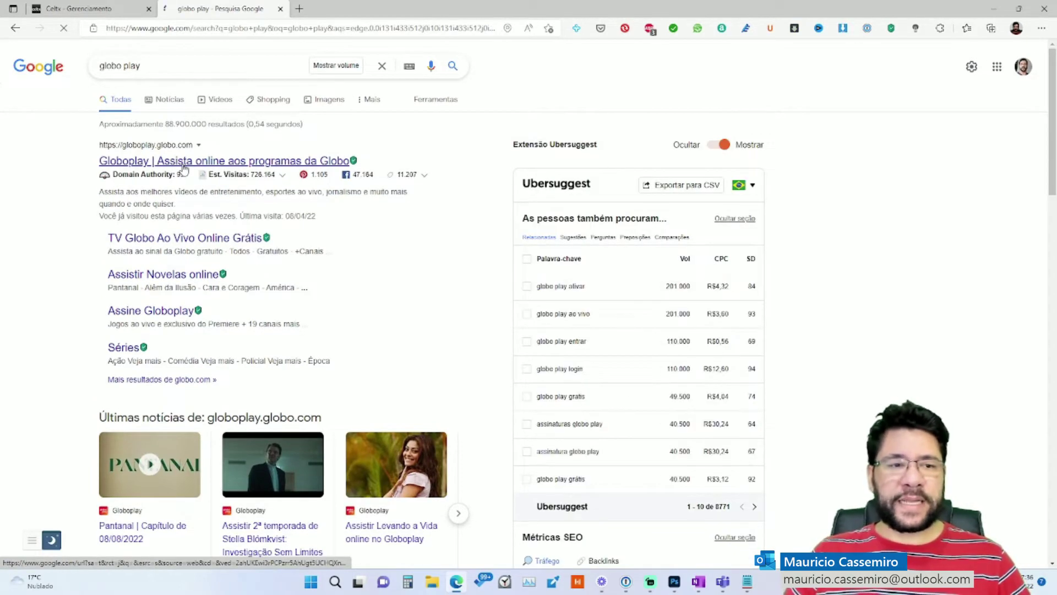
pyautogui.click(184, 161)
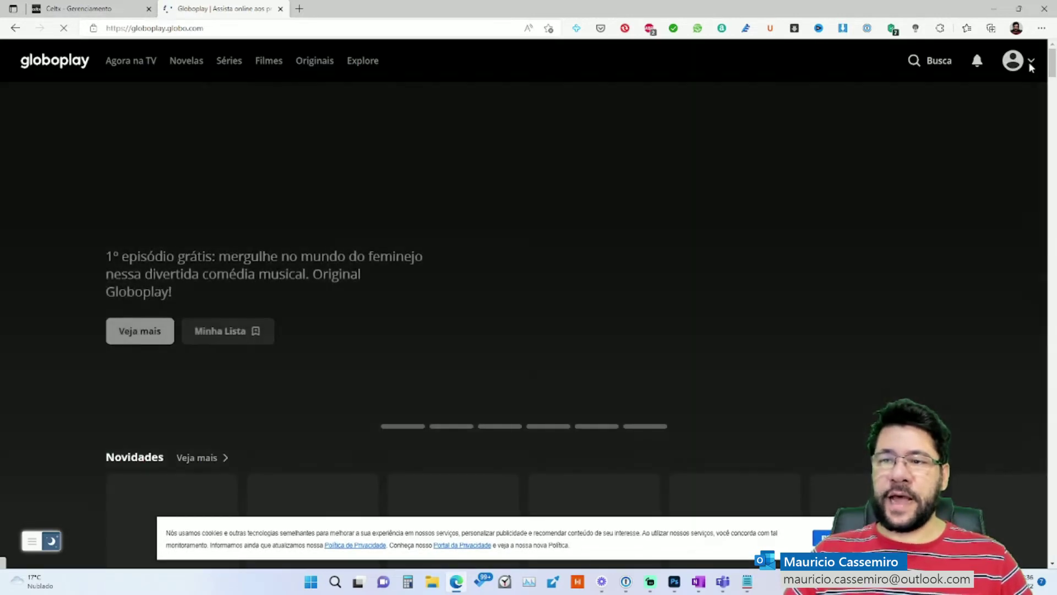
# - Choose Assine agora, then Assine já on the Globoplay e Disney+ plan
pyautogui.moveTo(1014, 61)
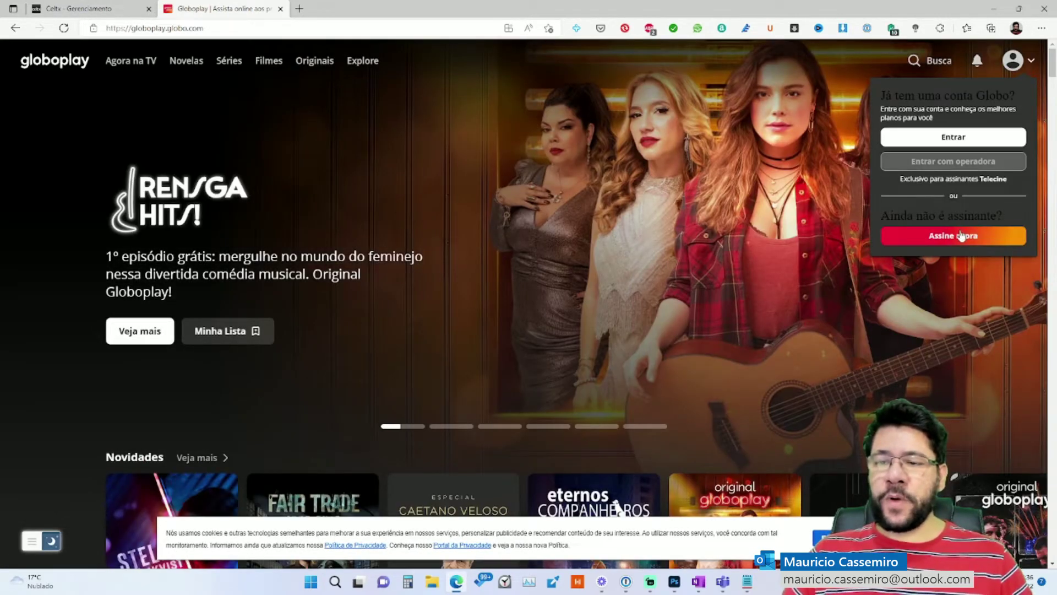
pyautogui.click(961, 235)
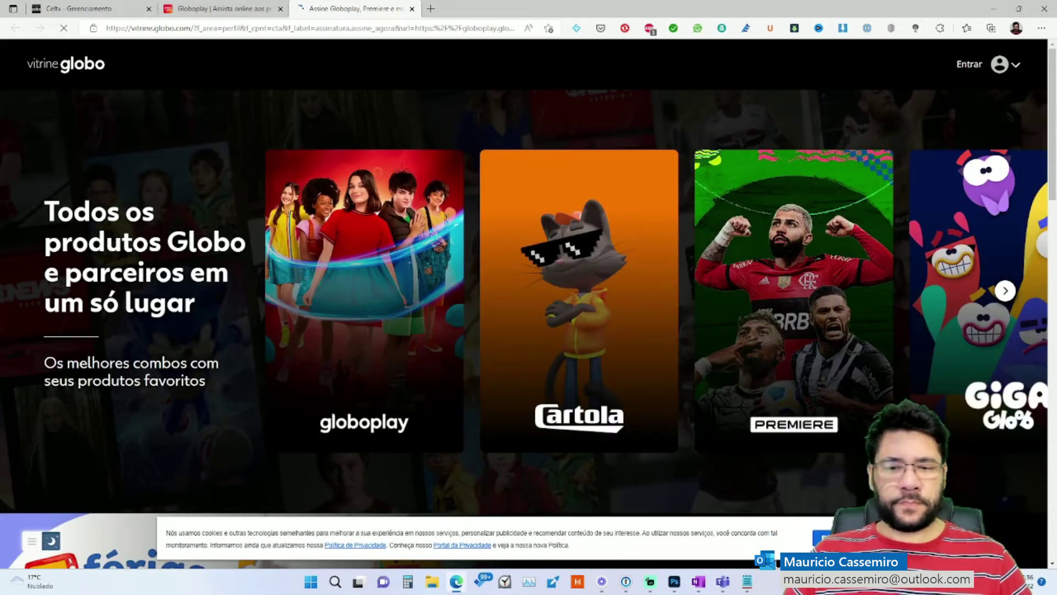
pyautogui.scroll(-10, 605, 412)
pyautogui.scroll(-4, 605, 412)
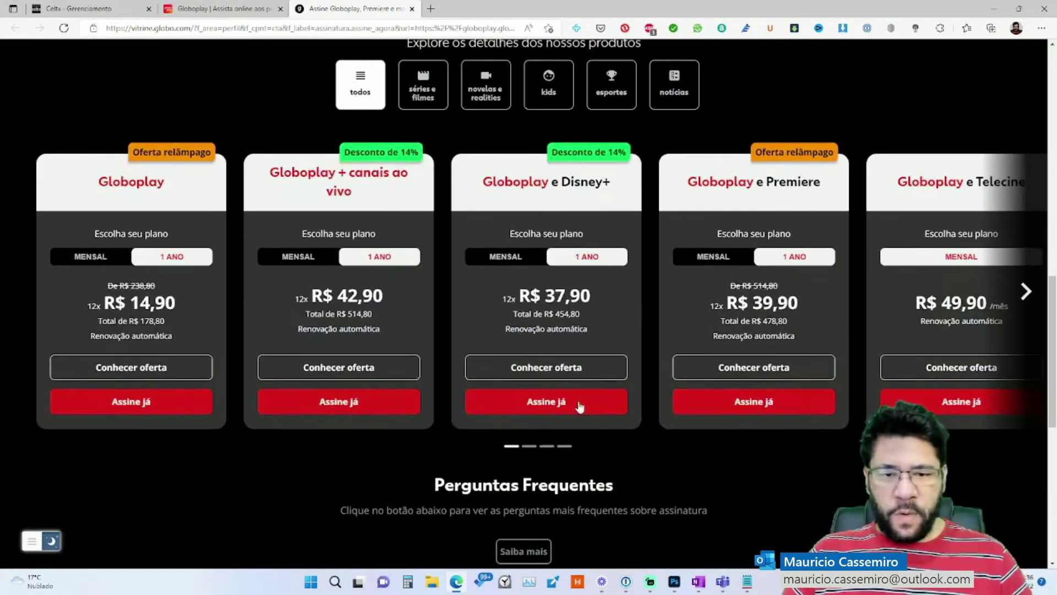
pyautogui.click(548, 407)
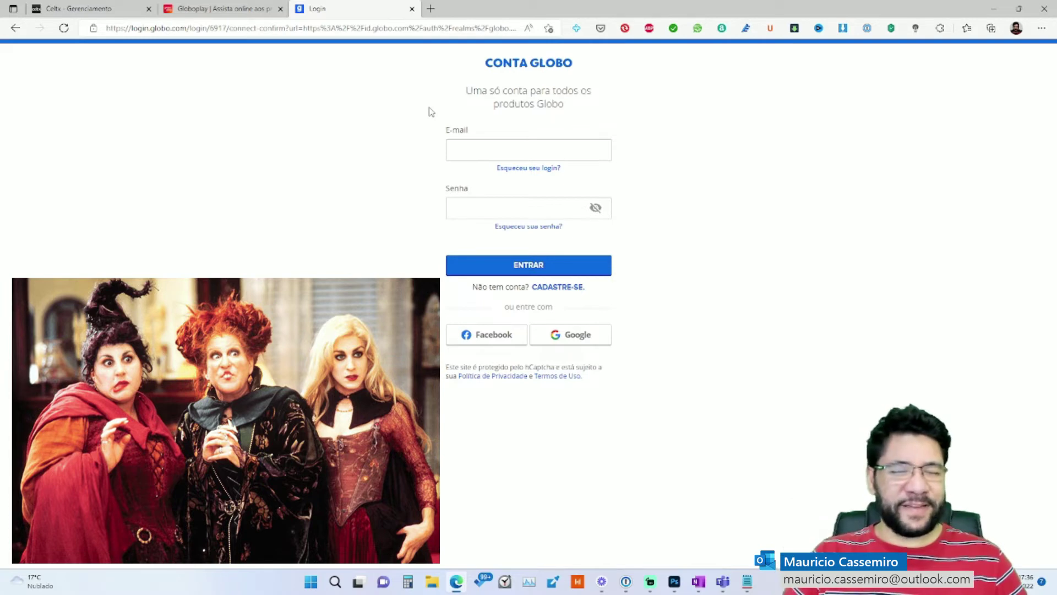
# - Type the first letters of the e-mail address into the Conta Globo E-mail field
pyautogui.click(510, 150)
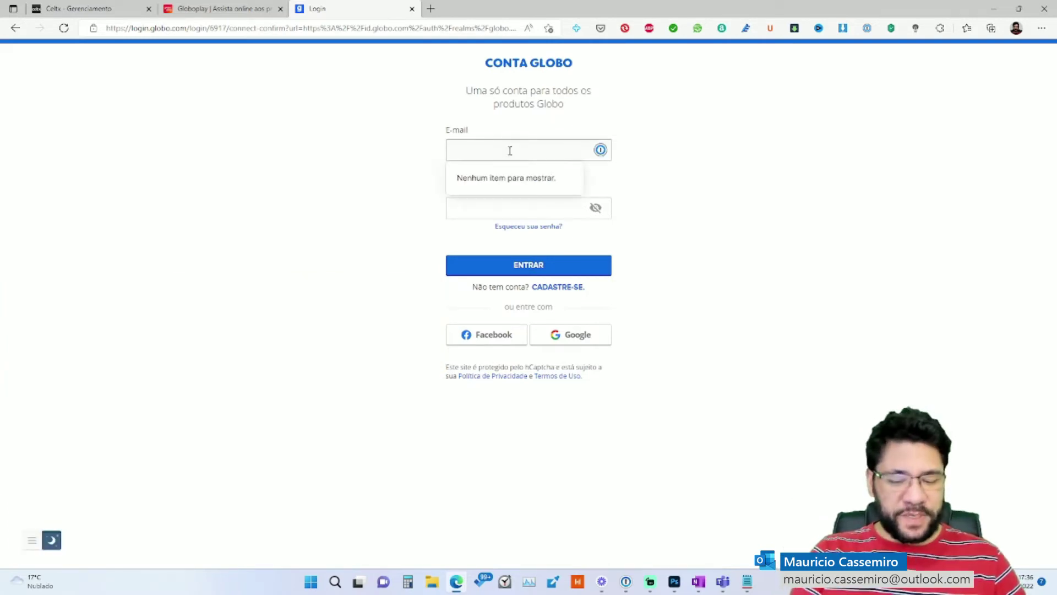
pyautogui.write('mau')
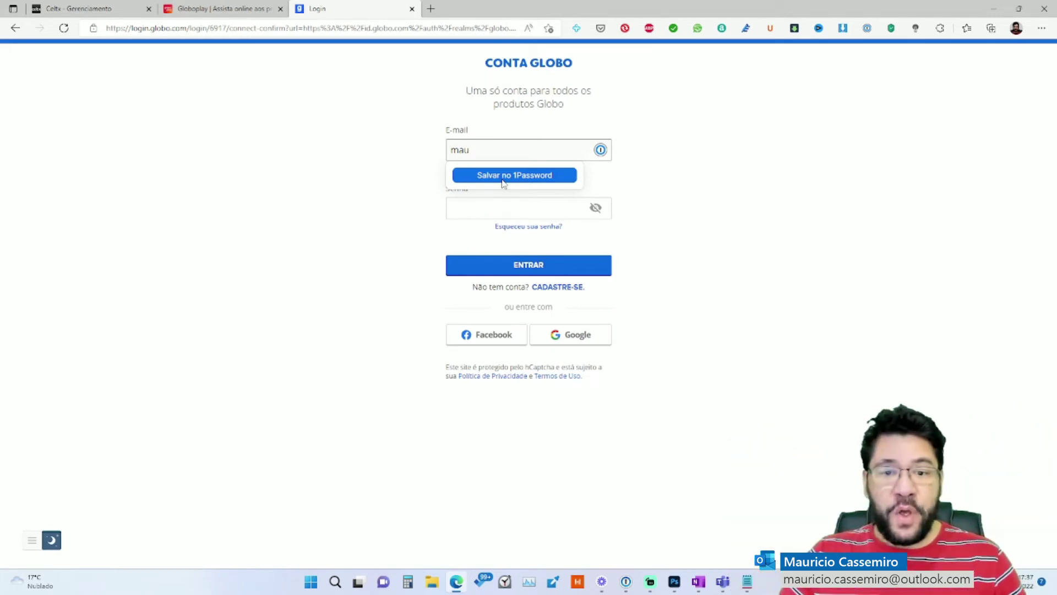
# - Enter the user's full name in the Conta Globo sign-up form, correcting a typo
pyautogui.click(553, 286)
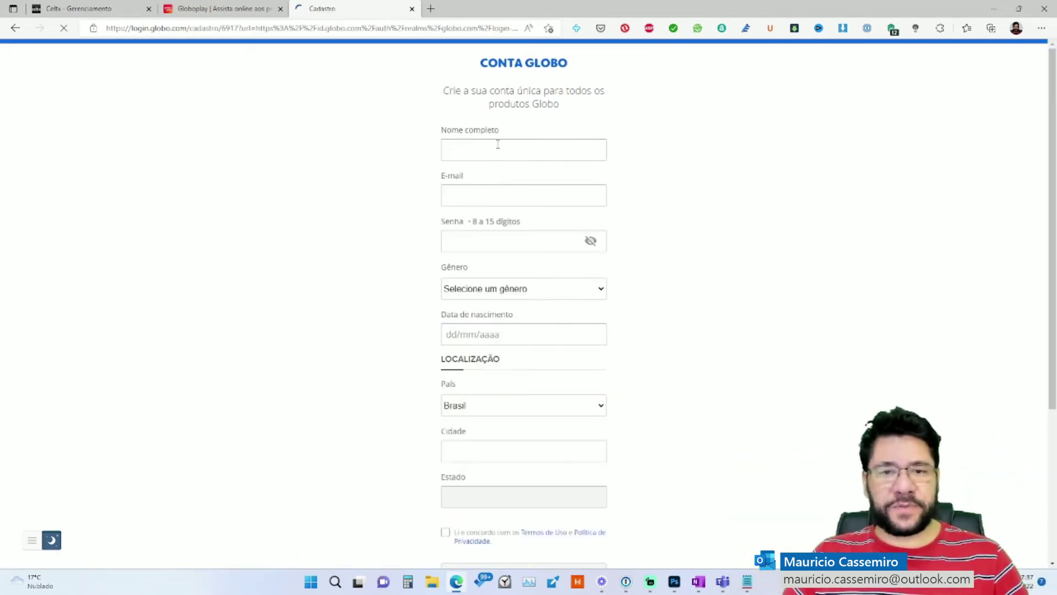
pyautogui.click(498, 144)
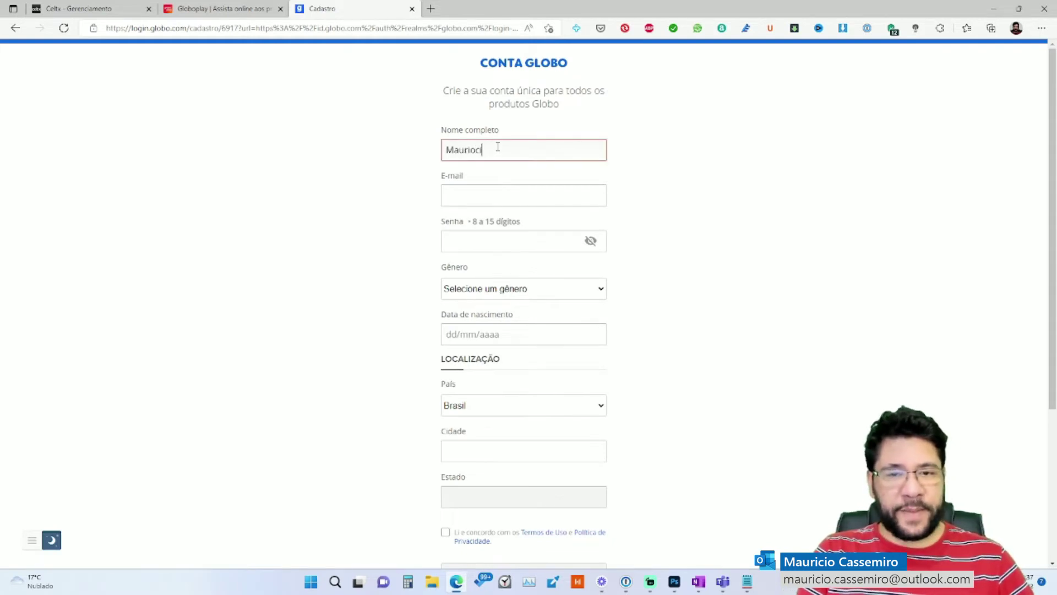
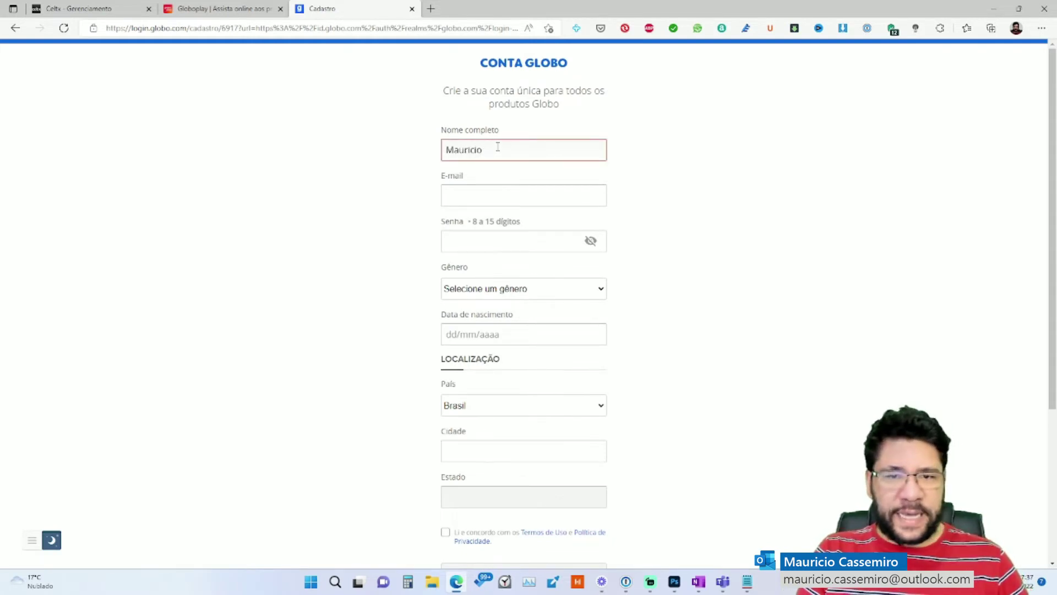
# - Fill in the user's e-mail address and select the sign-up page address
pyautogui.press('Tab')
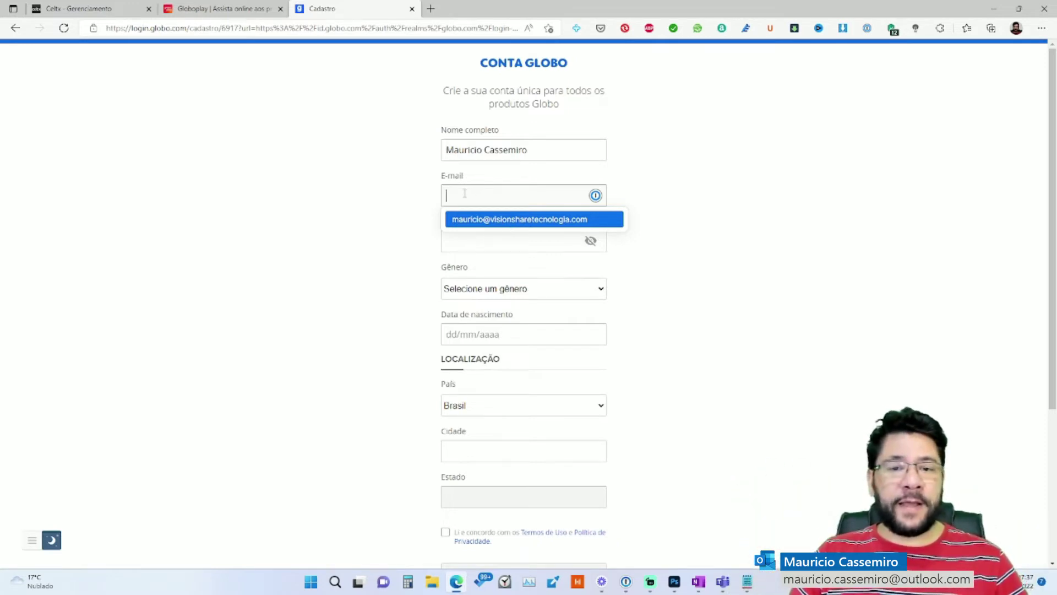
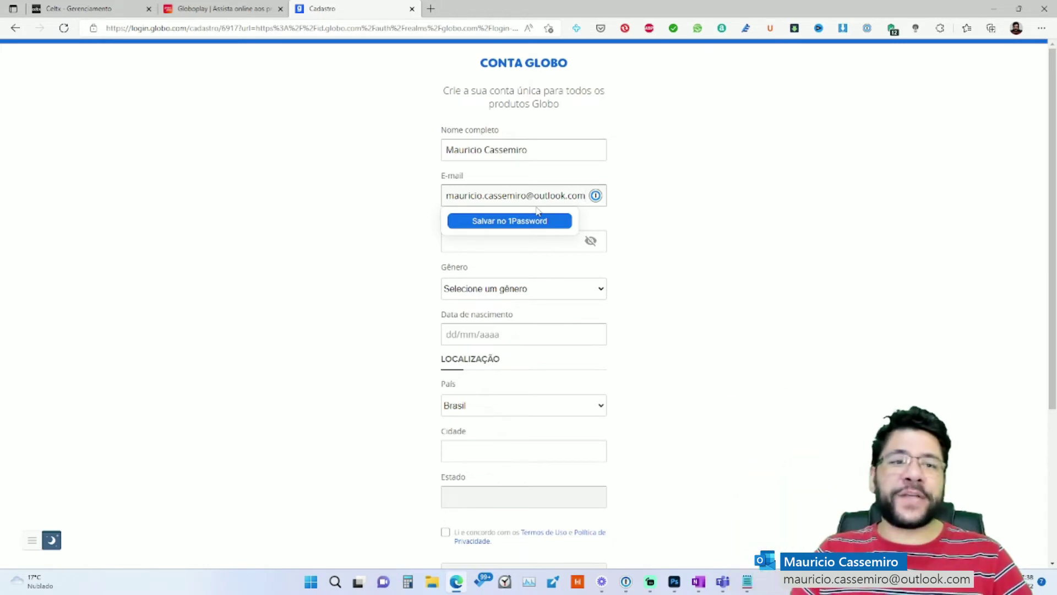
pyautogui.click(186, 30)
pyautogui.hotkey('ctrl', 'c')
# - Close the sign-up tab, minimize Edge, and start a new item in 1Password
pyautogui.click(412, 9)
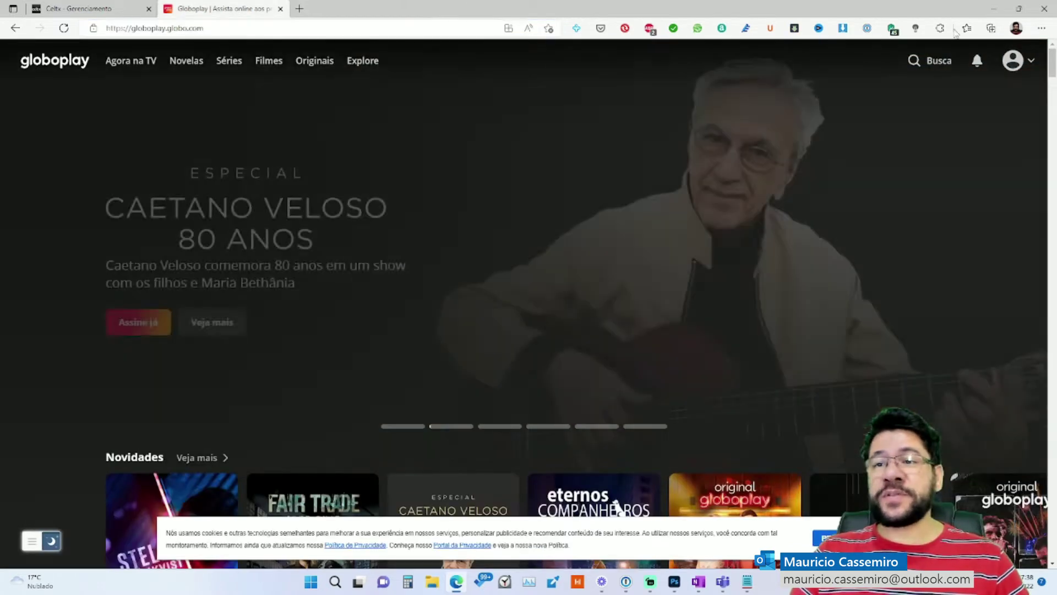
pyautogui.click(993, 8)
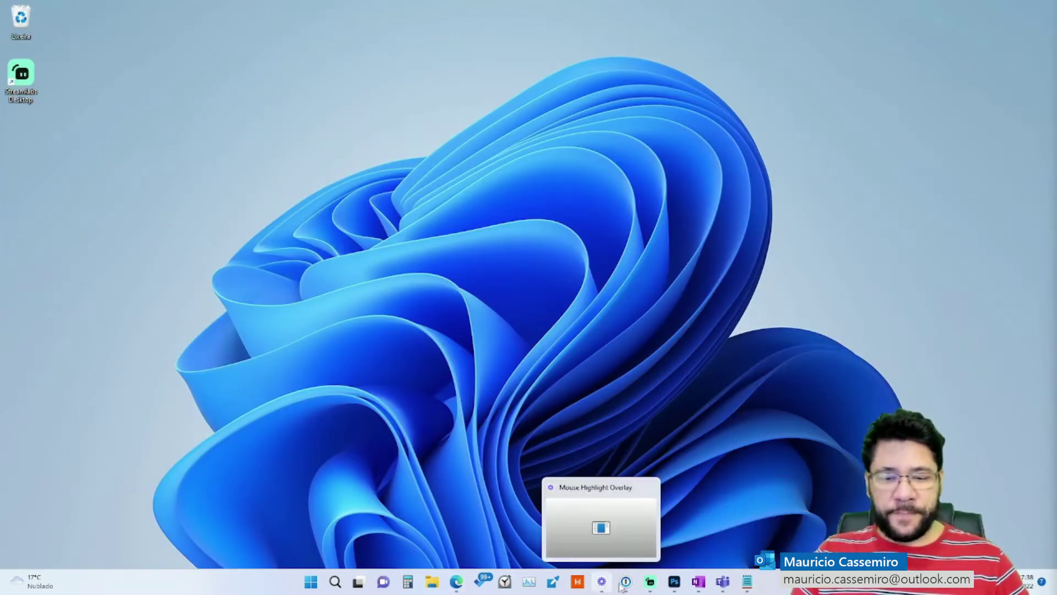
pyautogui.click(624, 584)
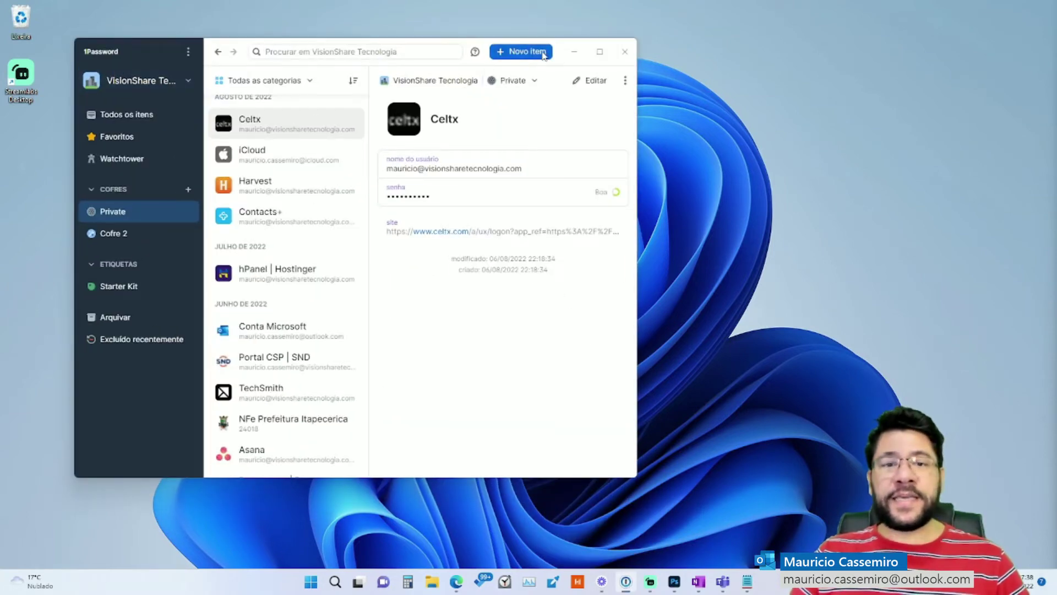
pyautogui.click(538, 54)
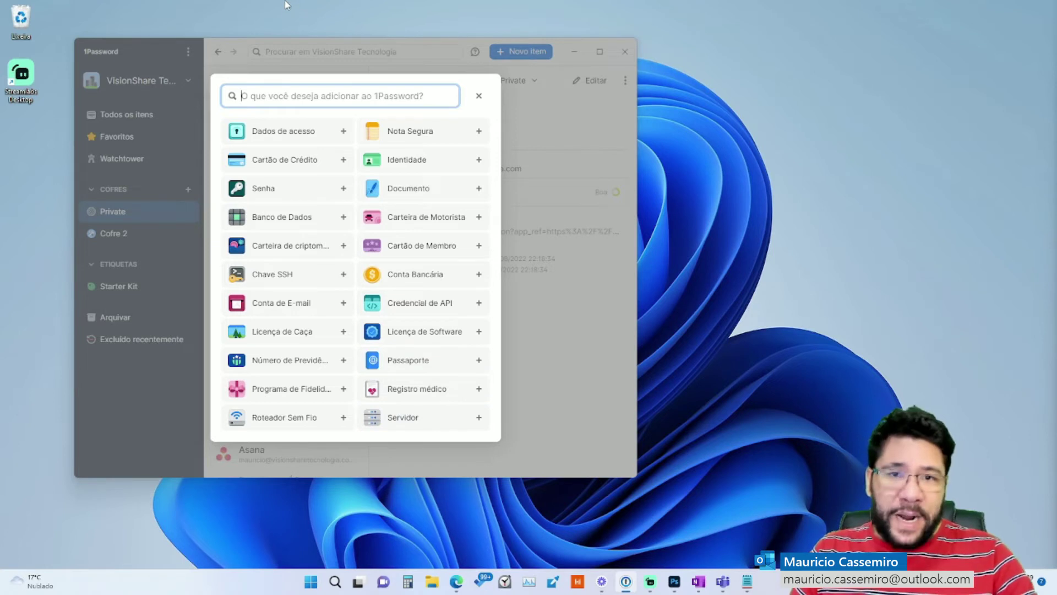
pyautogui.click(297, 195)
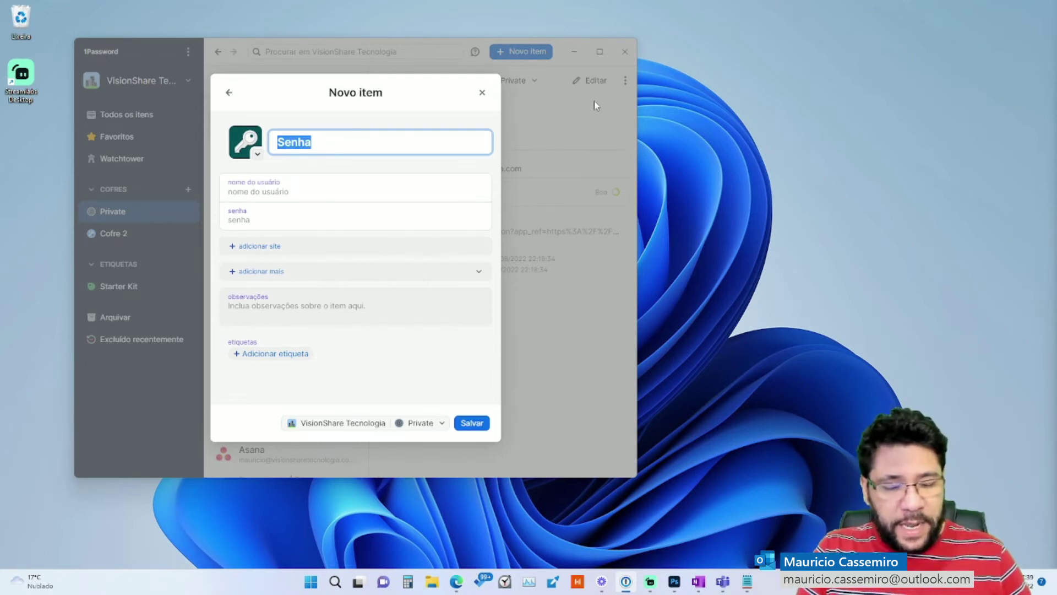
pyautogui.write('Glo')
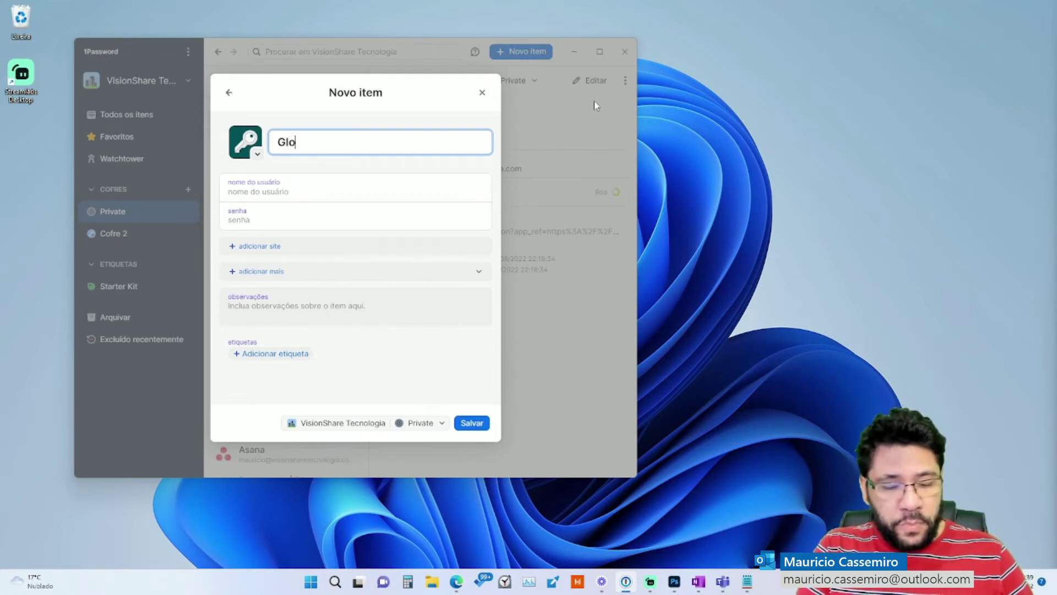
pyautogui.write('bo Play')
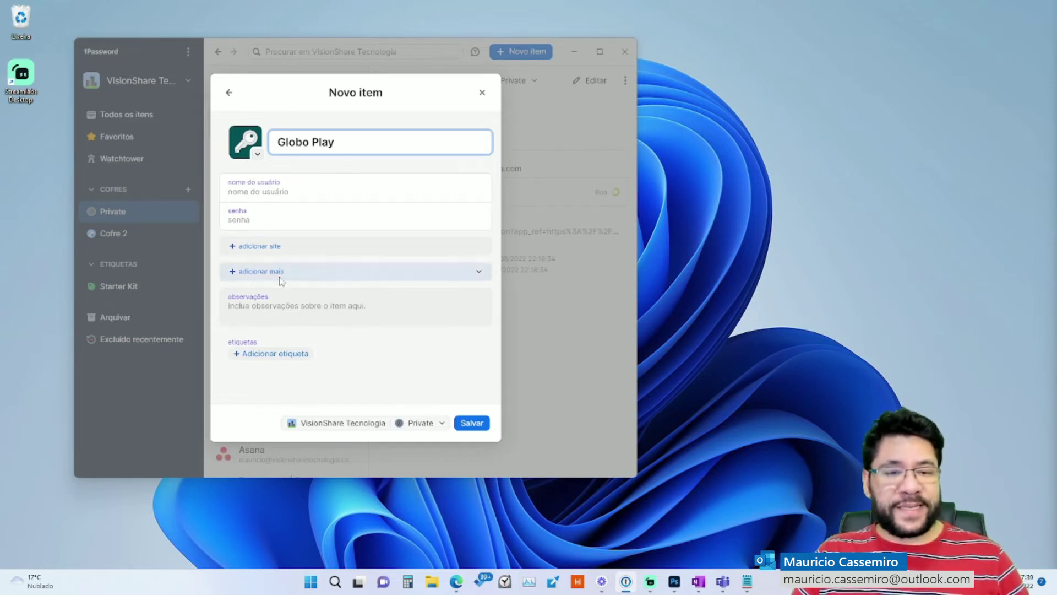
pyautogui.click(248, 248)
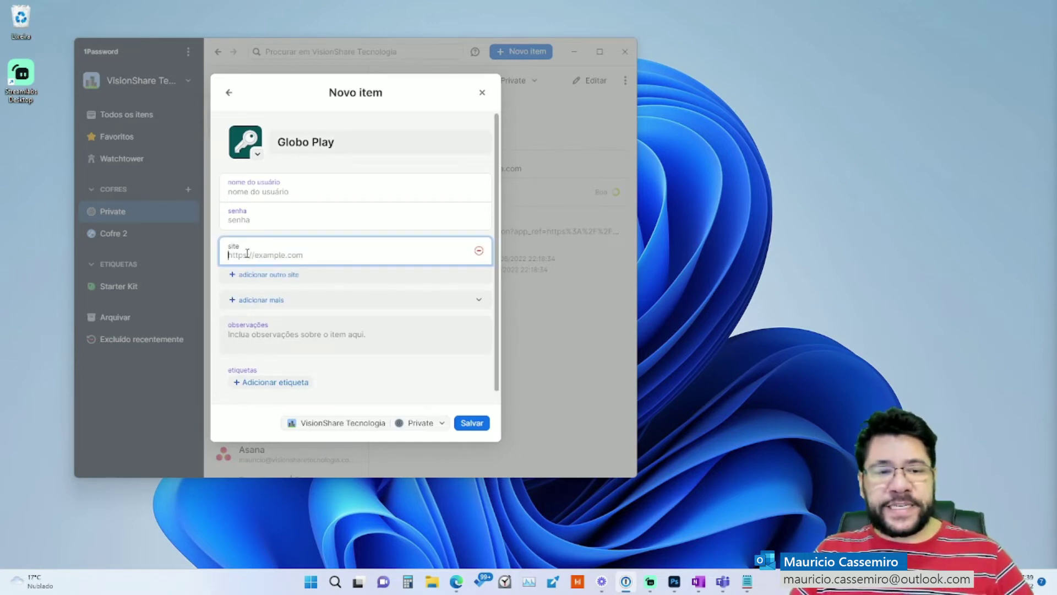
pyautogui.hotkey('ctrl', 'v')
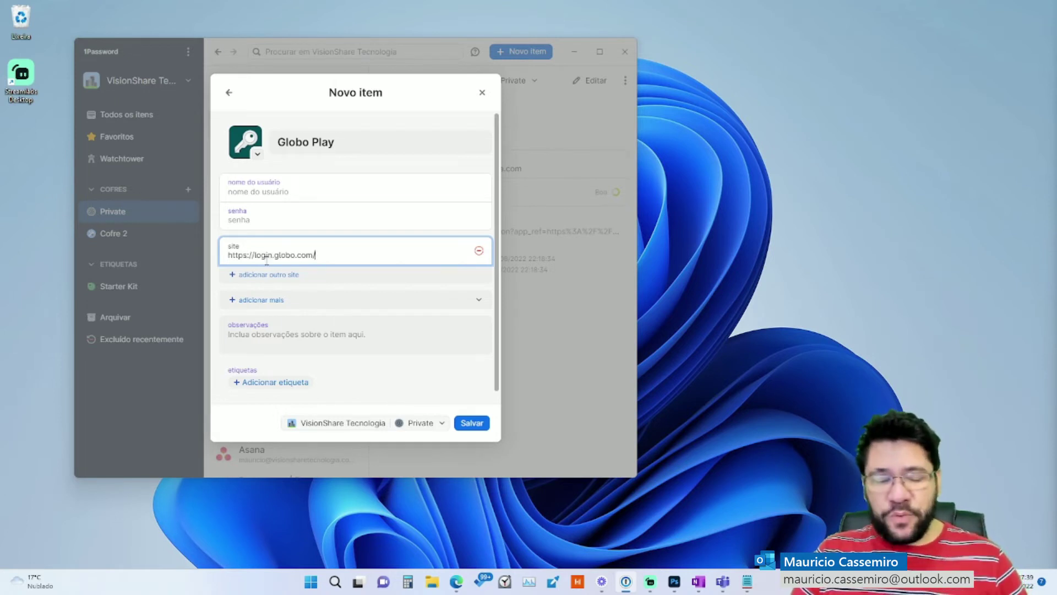
# - Choose the saved Gmail address from the suggestions as the username
pyautogui.click(262, 218)
pyautogui.click(261, 191)
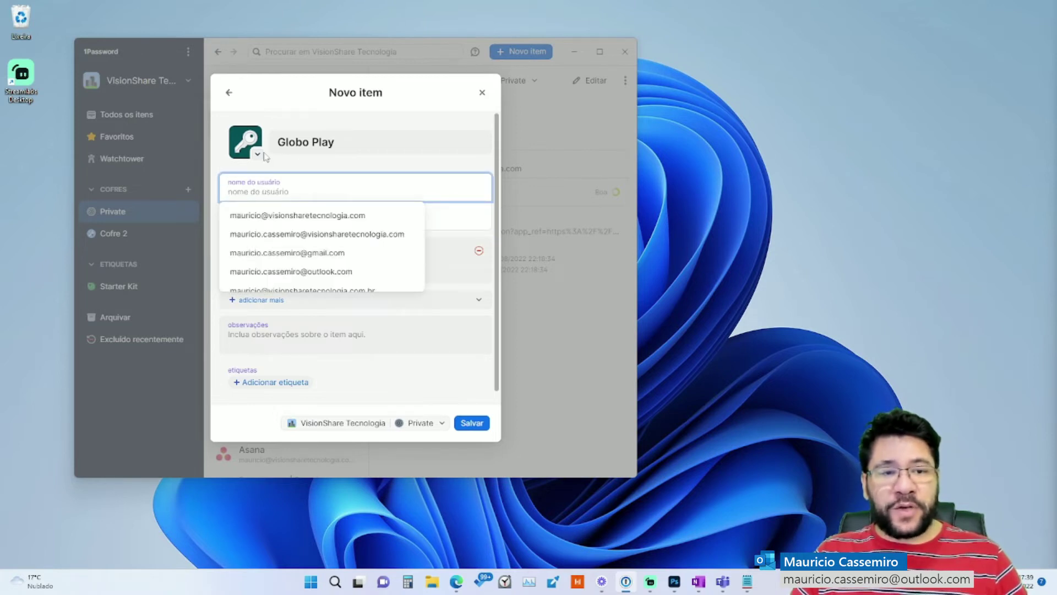
pyautogui.click(267, 157)
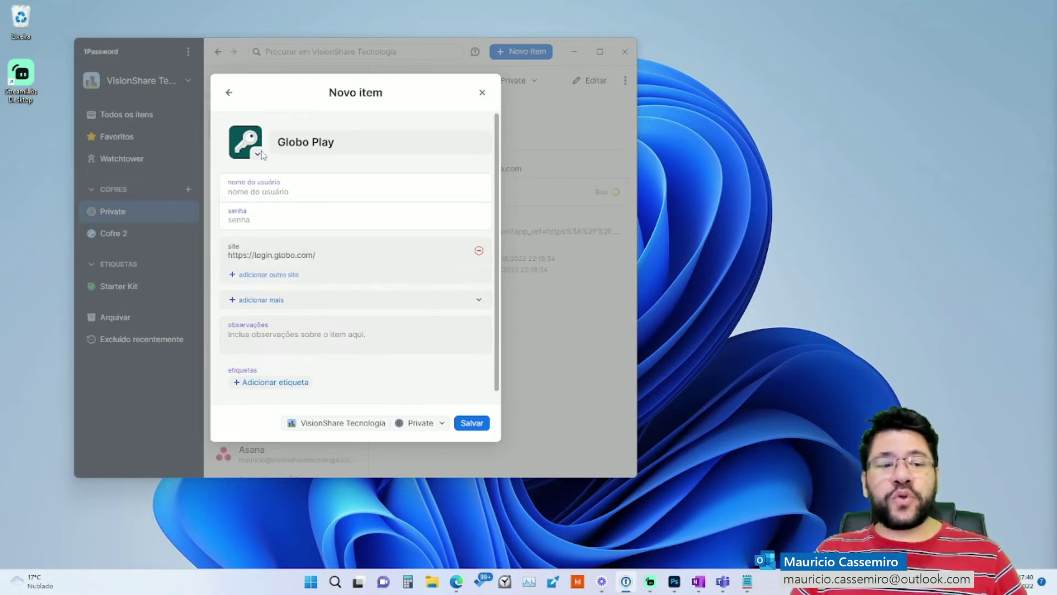
pyautogui.click(344, 255)
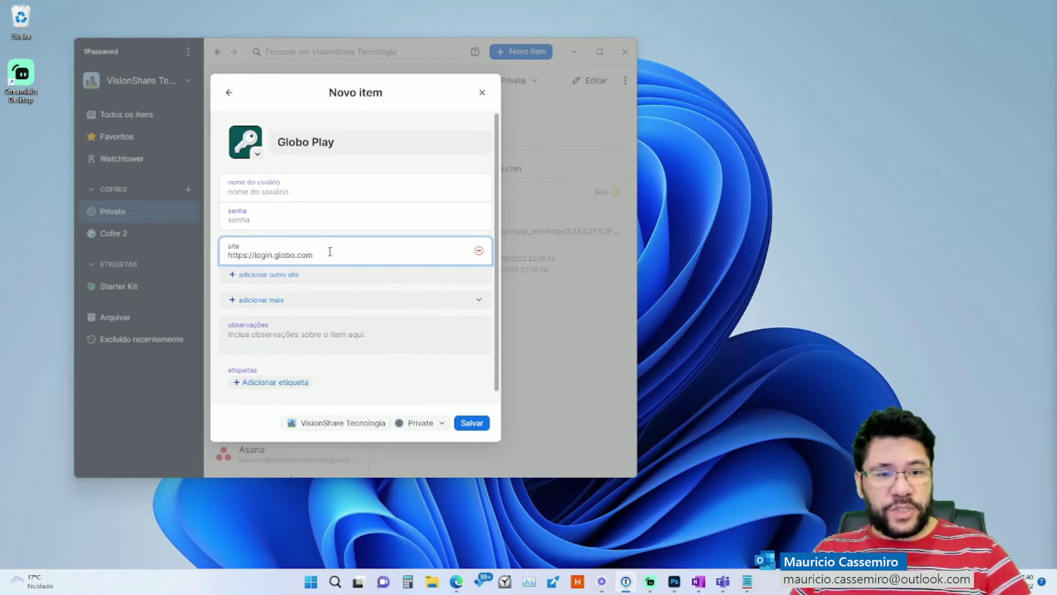
pyautogui.click(323, 219)
pyautogui.click(273, 193)
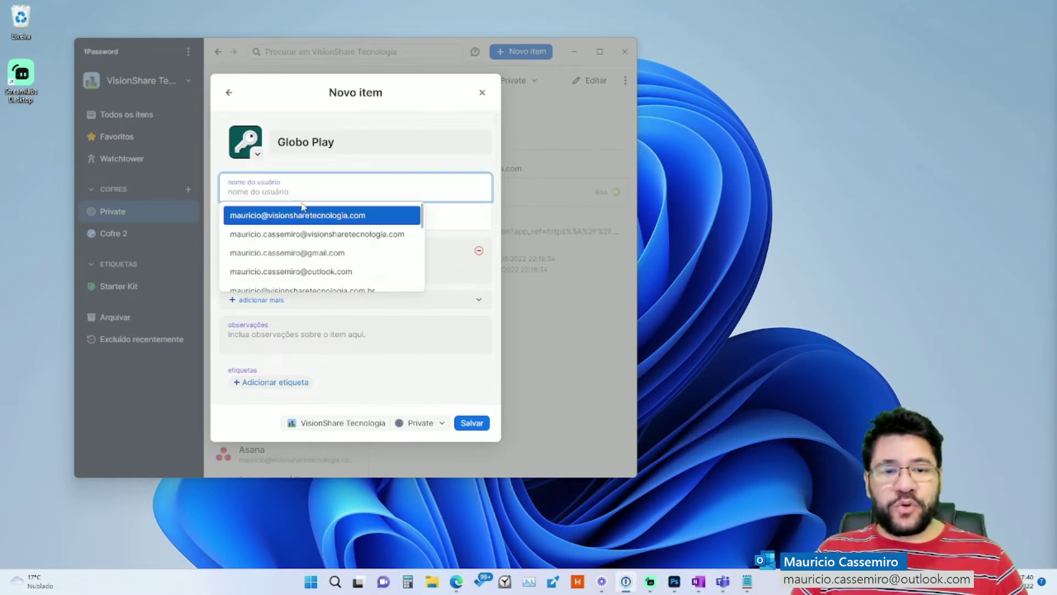
pyautogui.scroll(-1, 307, 248)
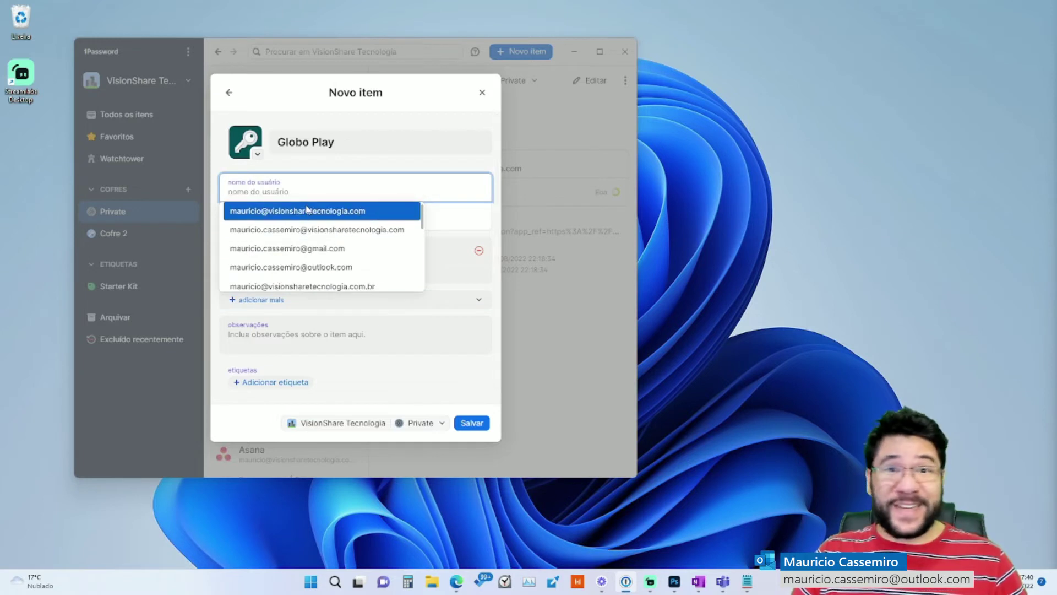
pyautogui.click(314, 249)
# - Check the item icon options, then return focus to the password field
pyautogui.click(288, 223)
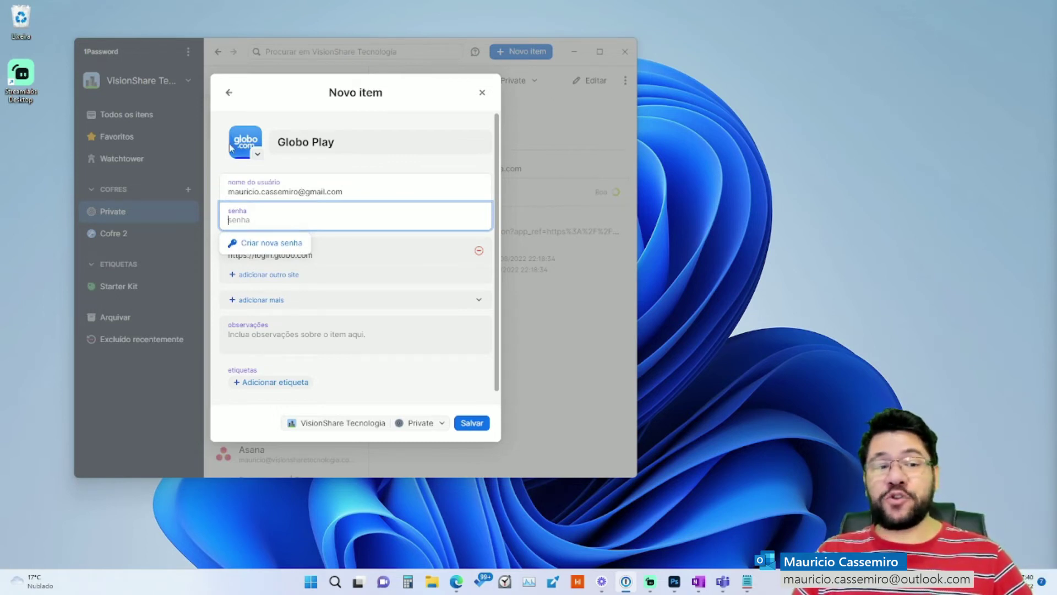
pyautogui.click(257, 155)
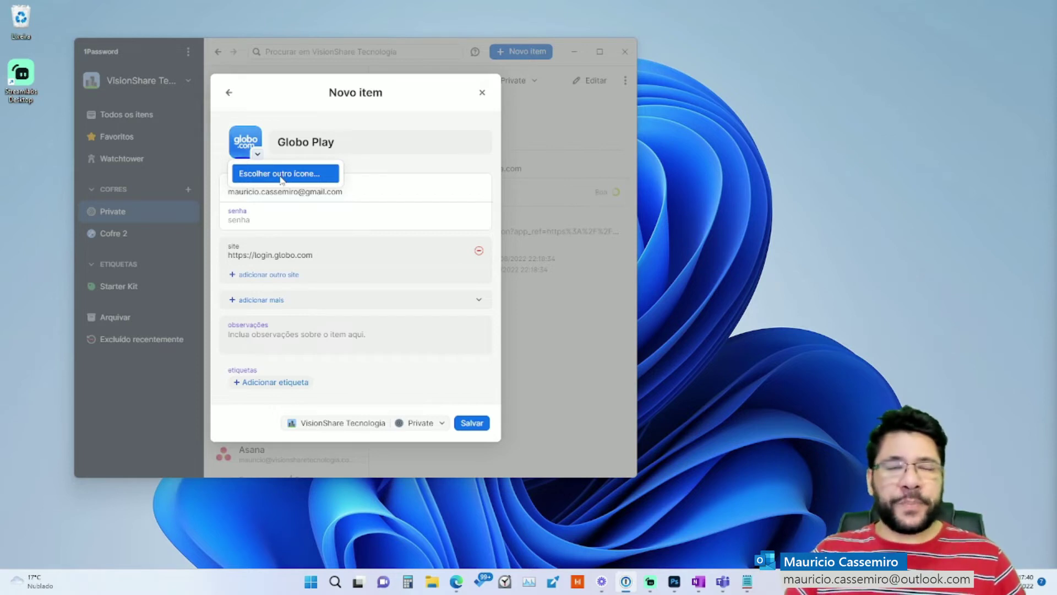
pyautogui.click(267, 235)
pyautogui.click(306, 219)
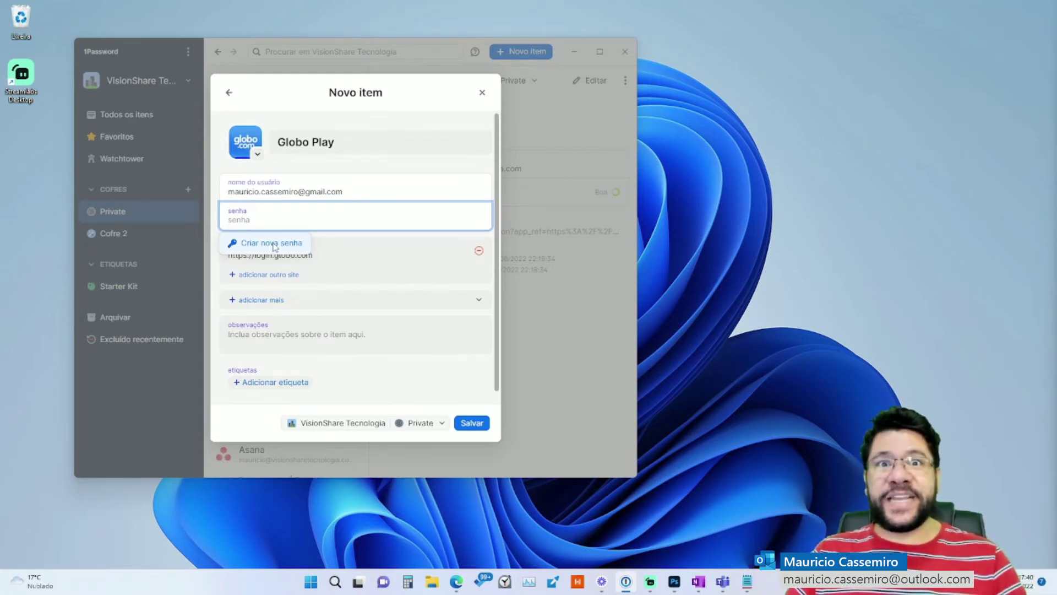
# - Set the password generator's length to 16 characters
pyautogui.click(271, 242)
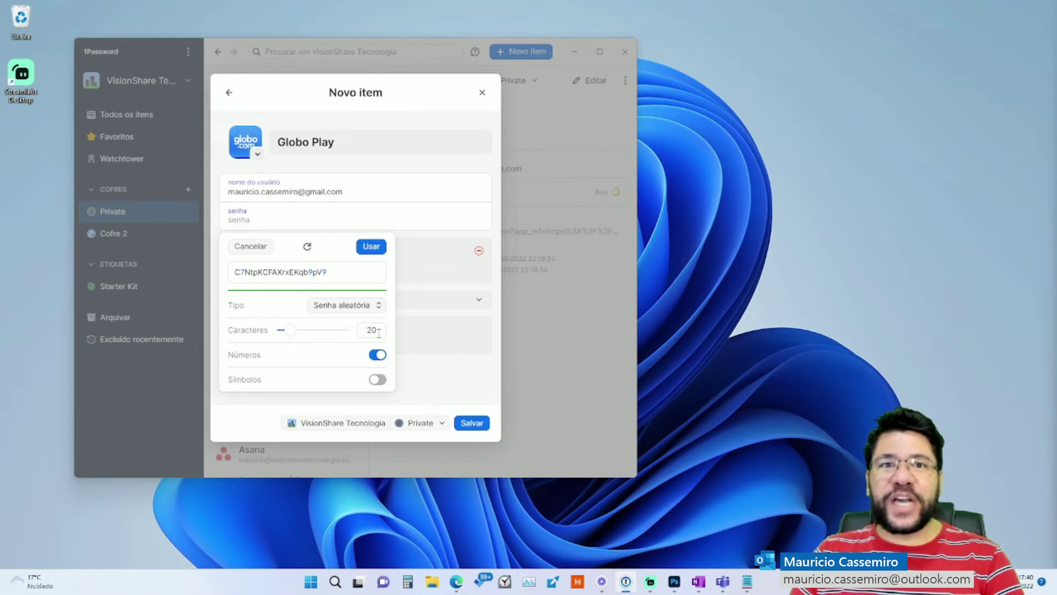
pyautogui.scroll(-12, 371, 329)
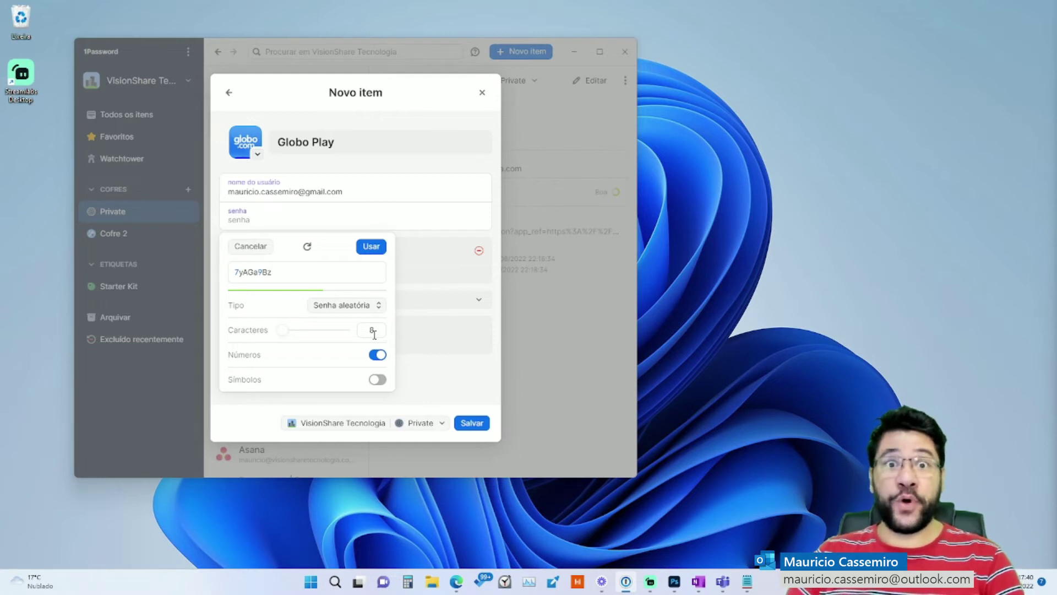
pyautogui.moveTo(281, 329); pyautogui.dragTo(386, 329)
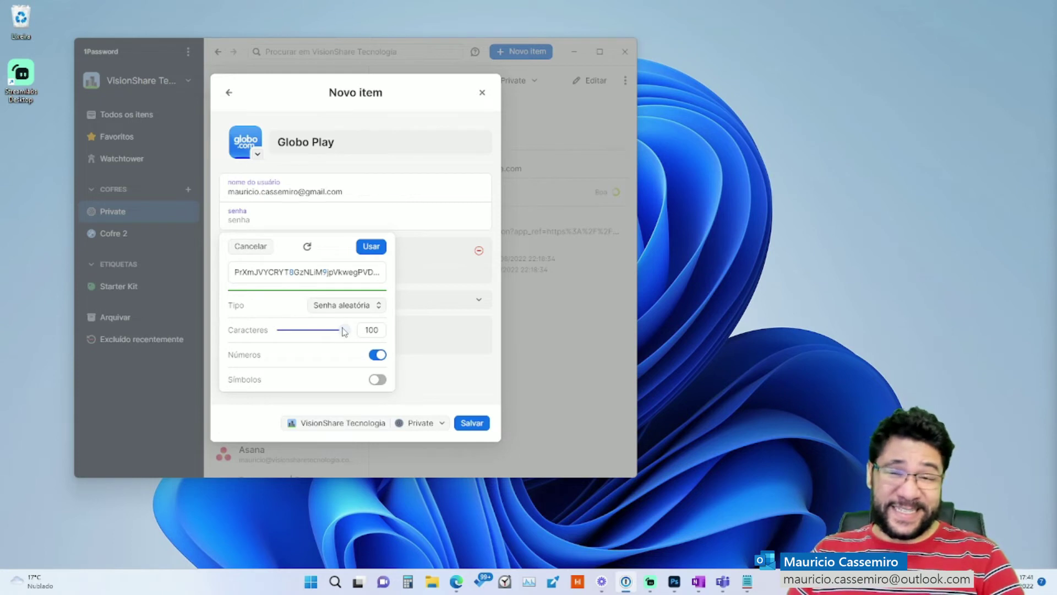
pyautogui.moveTo(343, 331)
pyautogui.mouseDown()
pyautogui.moveTo(330, 331)
pyautogui.moveTo(345, 330)
pyautogui.mouseUp()
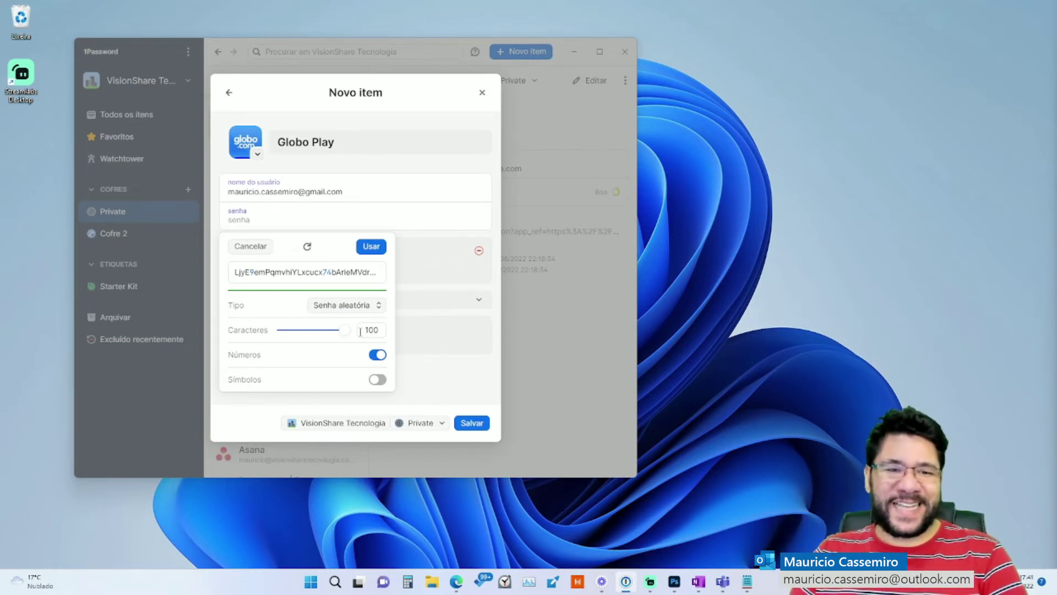
pyautogui.moveTo(344, 333); pyautogui.dragTo(301, 334)
pyautogui.press('Tab')
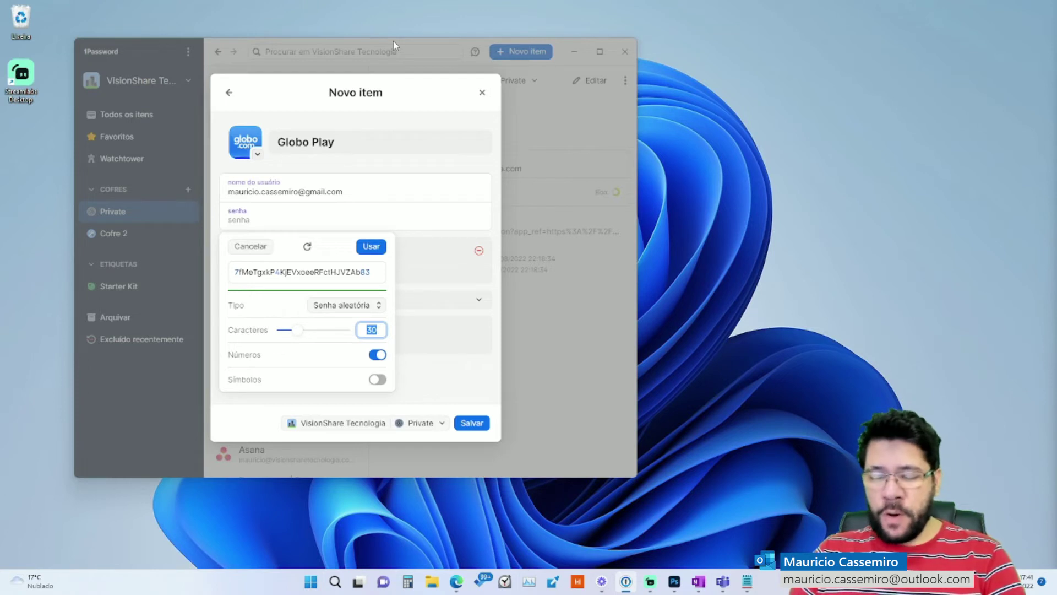
pyautogui.write('16')
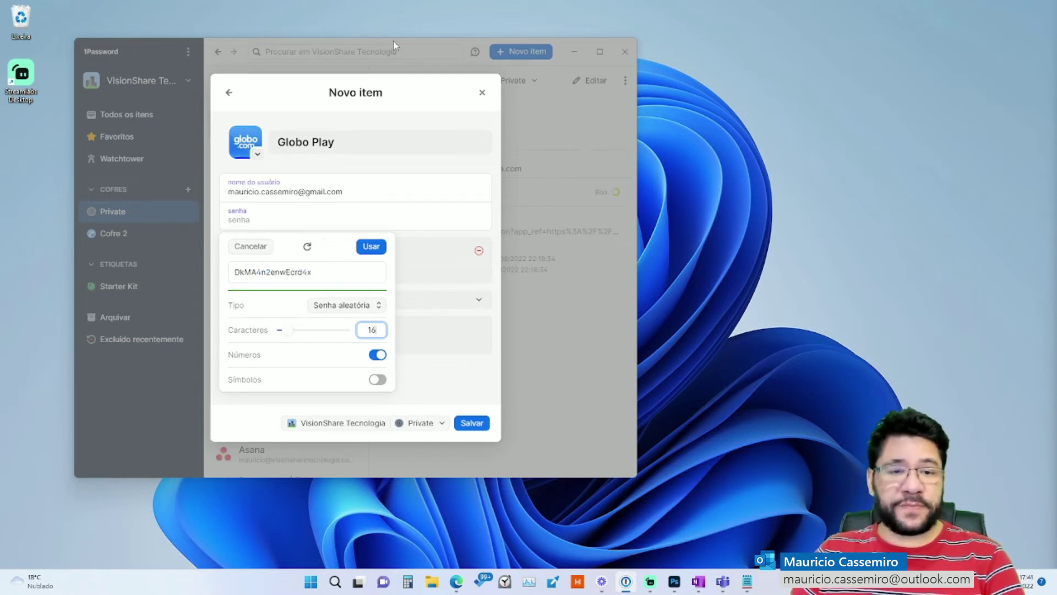
# - Regenerate the password several times, keep Números on, and enable Símbolos
pyautogui.click(309, 247)
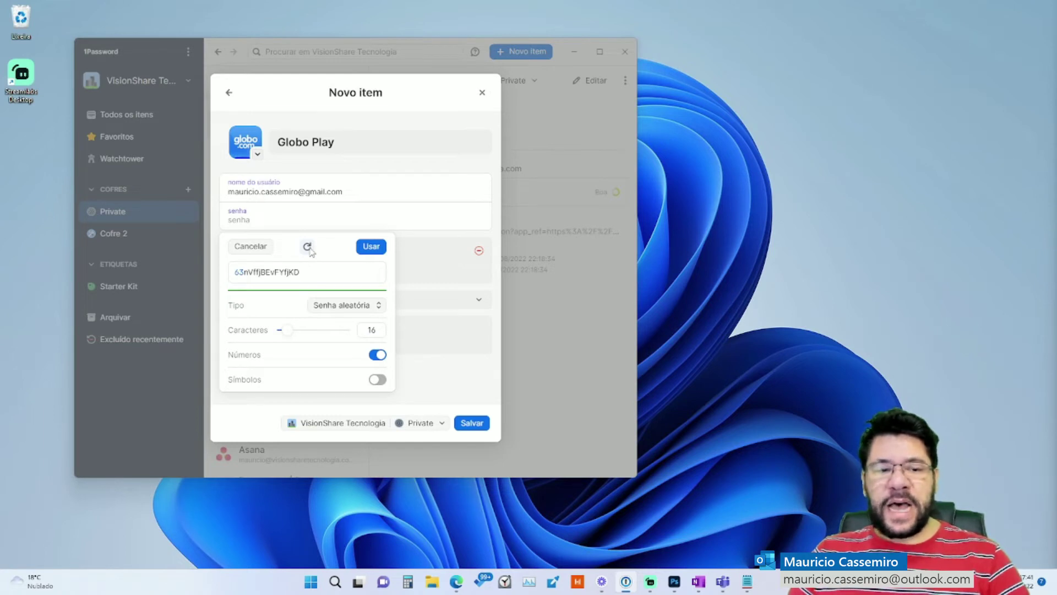
pyautogui.click(308, 247)
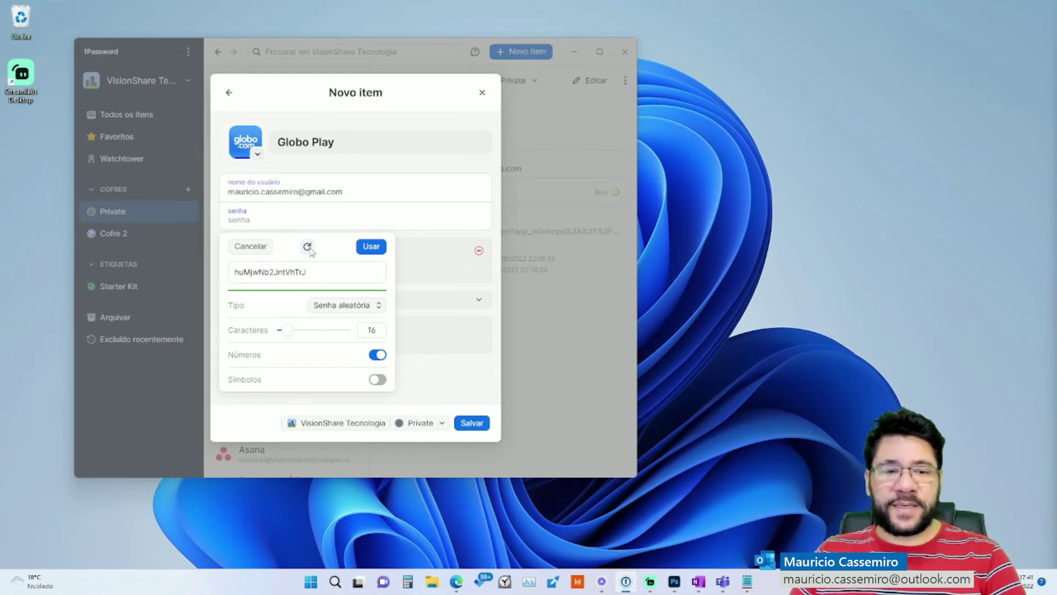
pyautogui.click(308, 247)
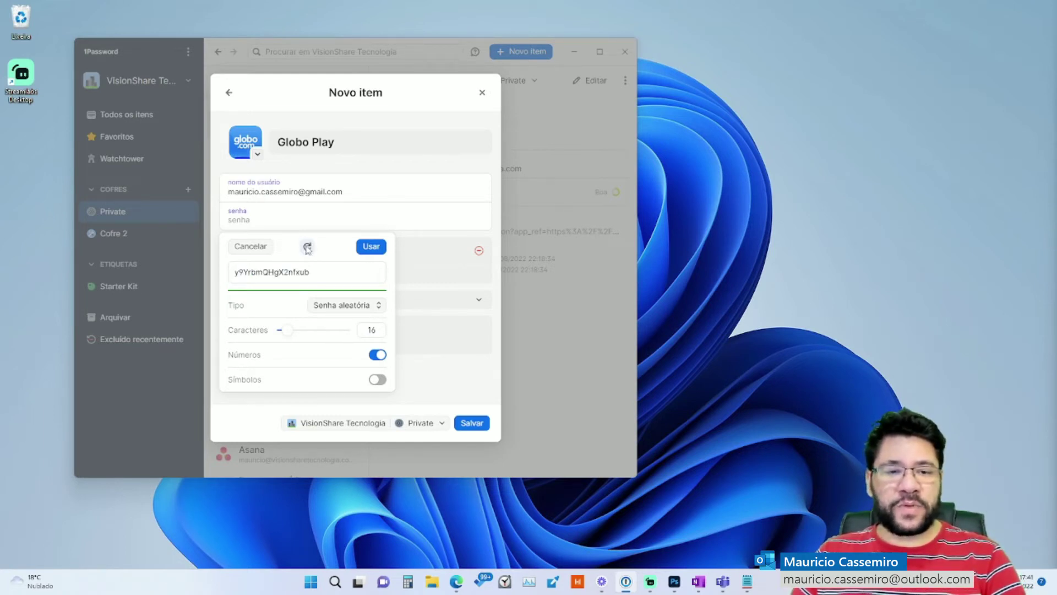
pyautogui.click(308, 246)
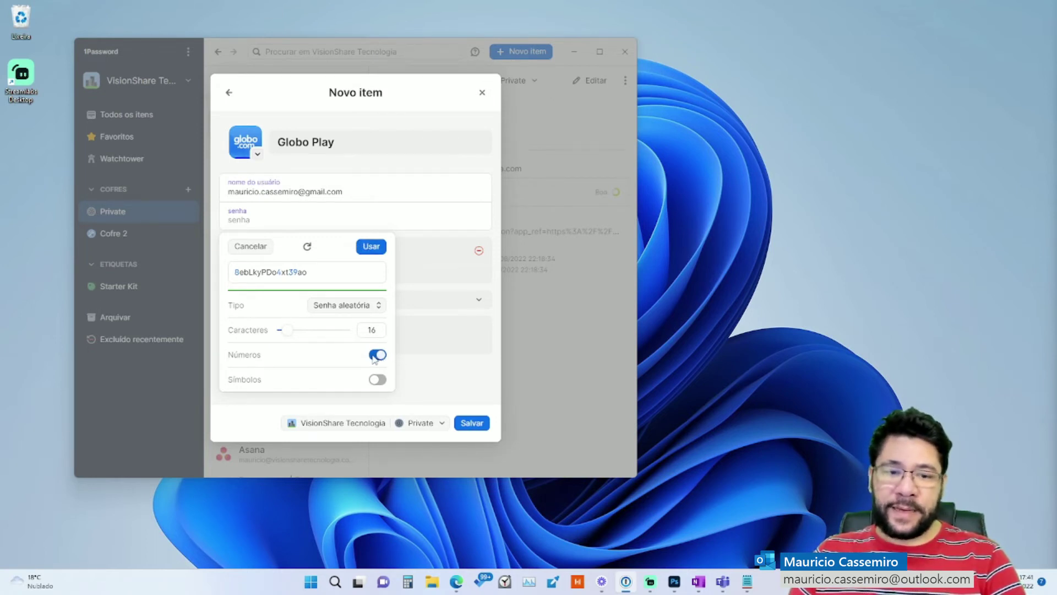
pyautogui.click(374, 357)
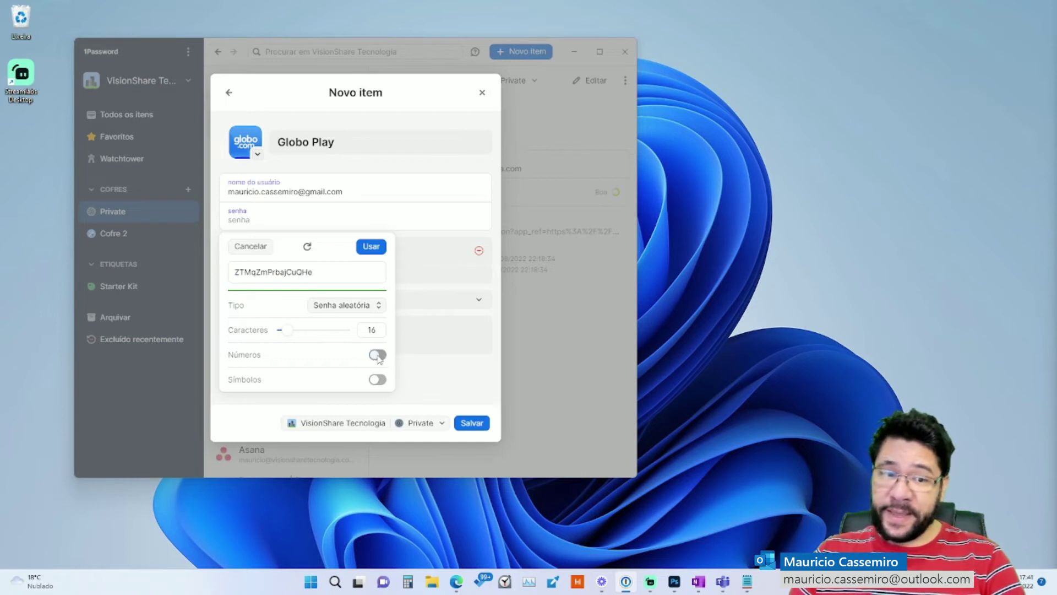
pyautogui.click(382, 358)
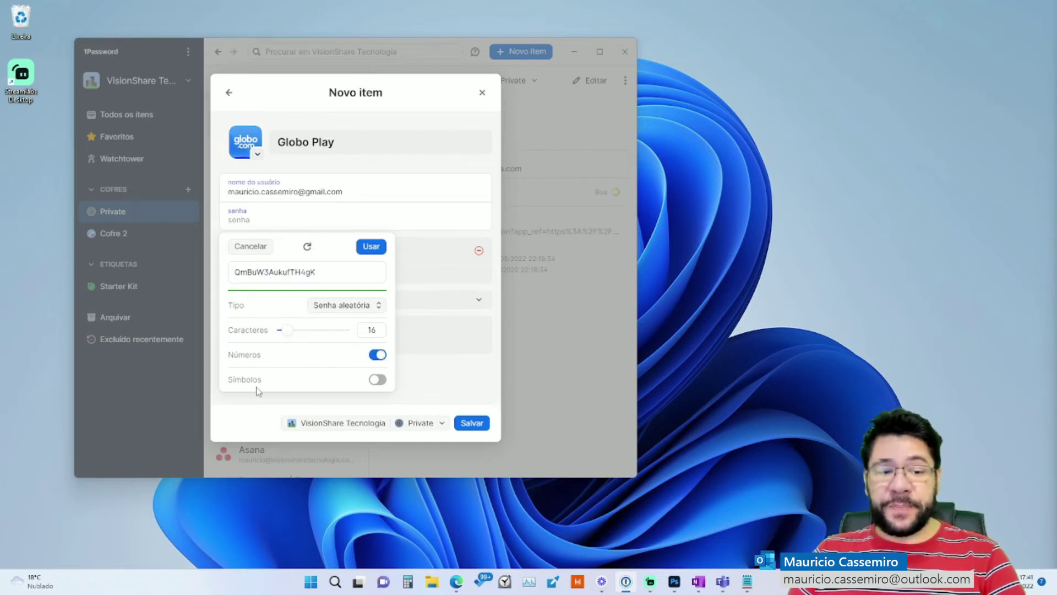
pyautogui.click(379, 381)
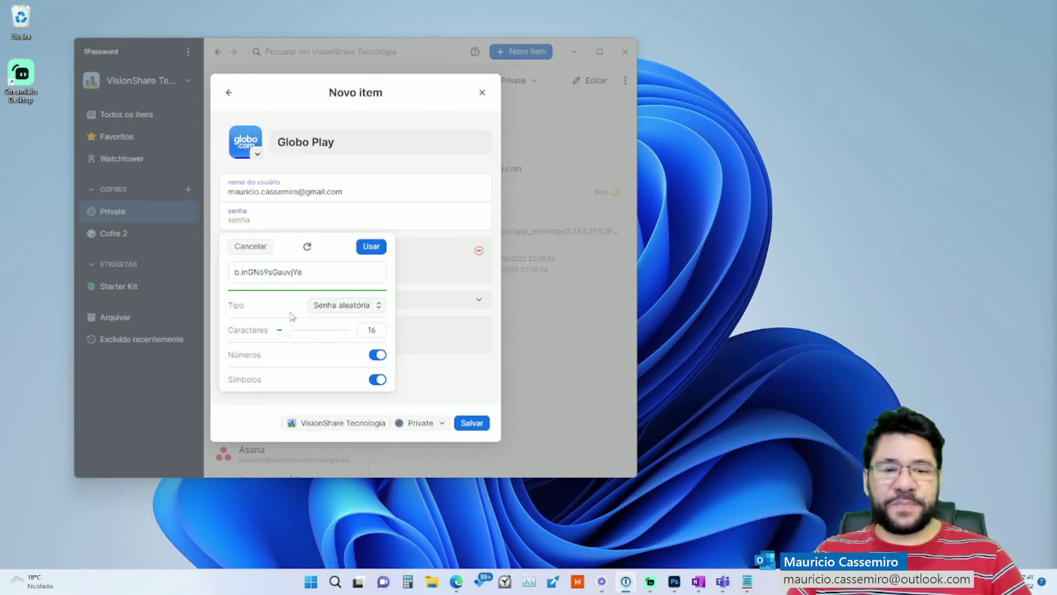
# - Try the Senha fácil de memorizar and Código PIN types, with more words and separator options
pyautogui.click(377, 309)
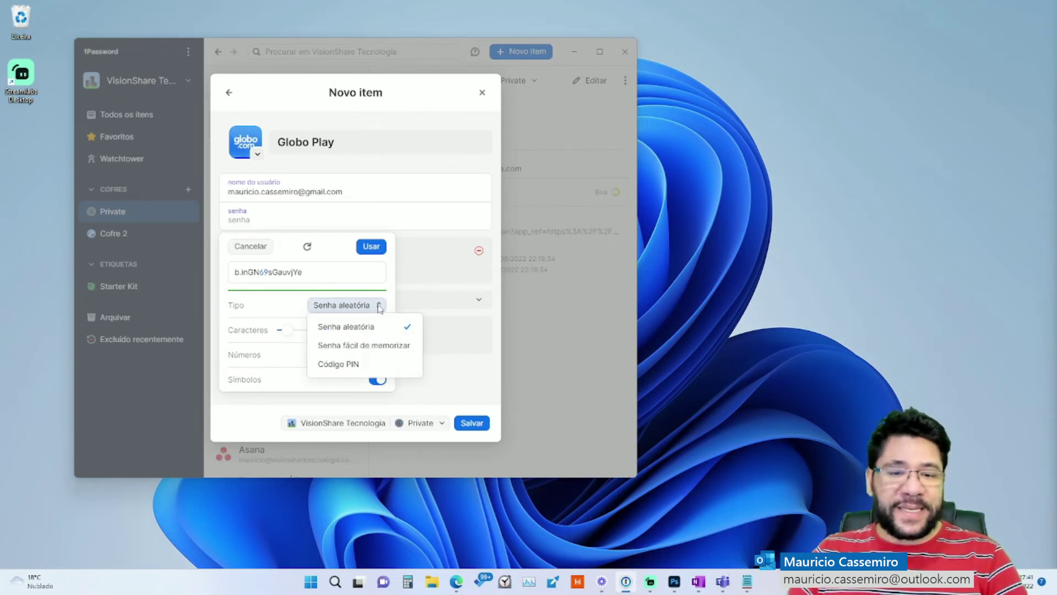
pyautogui.click(365, 345)
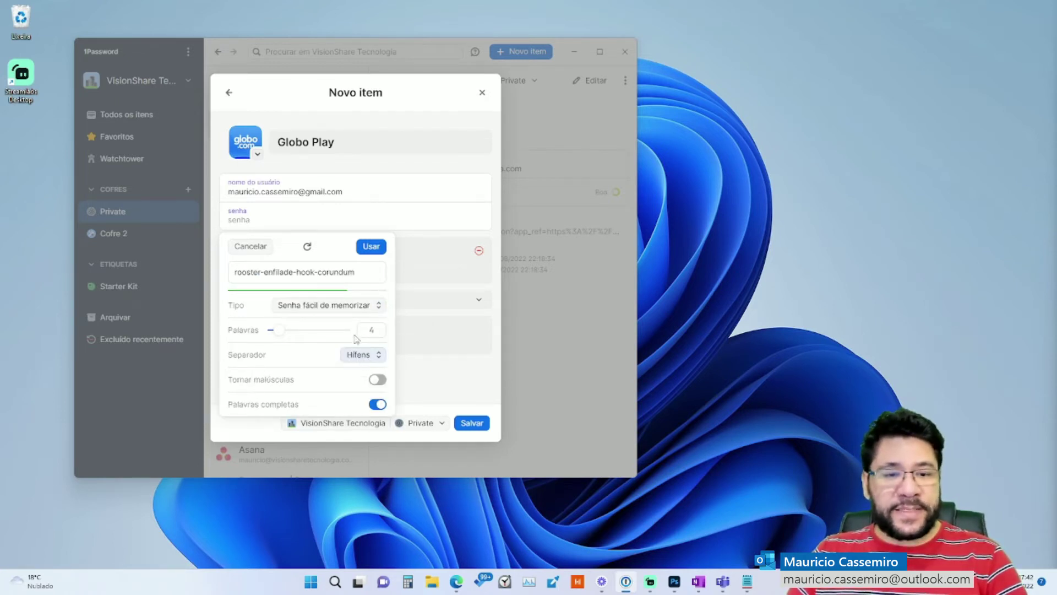
pyautogui.click(334, 305)
pyautogui.click(305, 363)
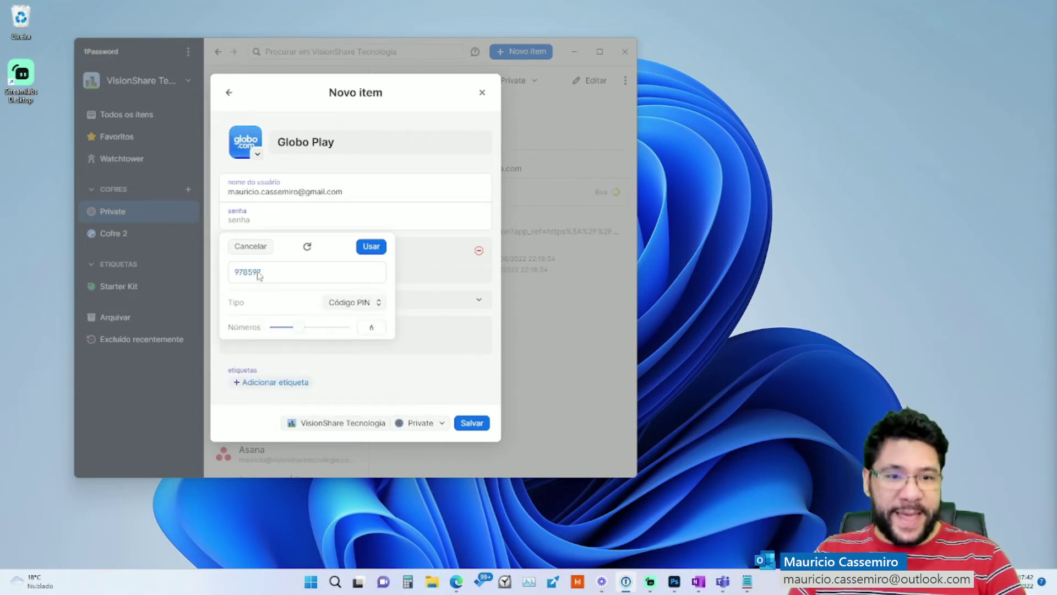
pyautogui.click(377, 302)
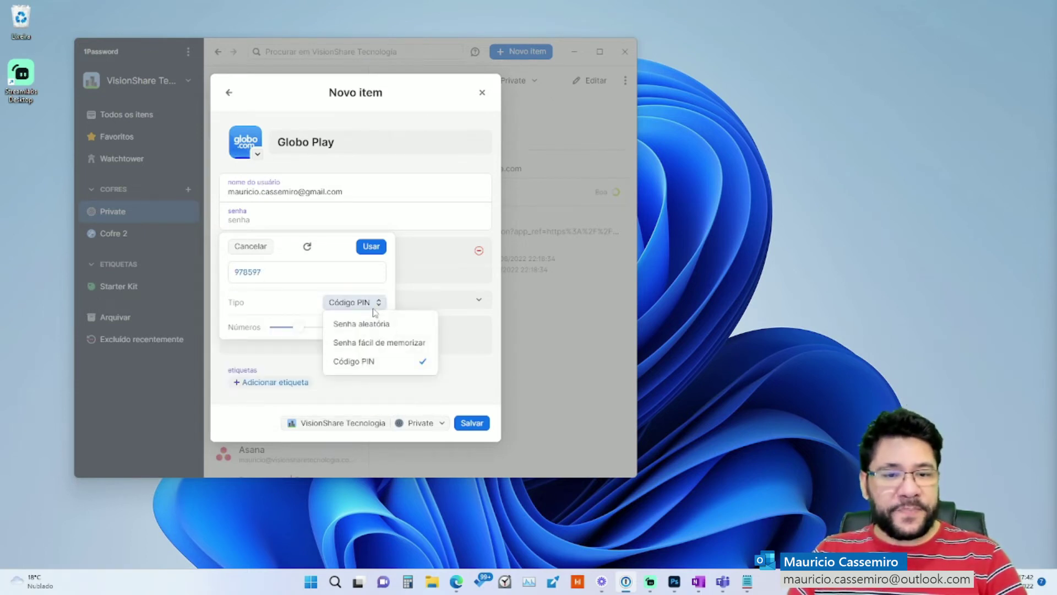
pyautogui.click(364, 342)
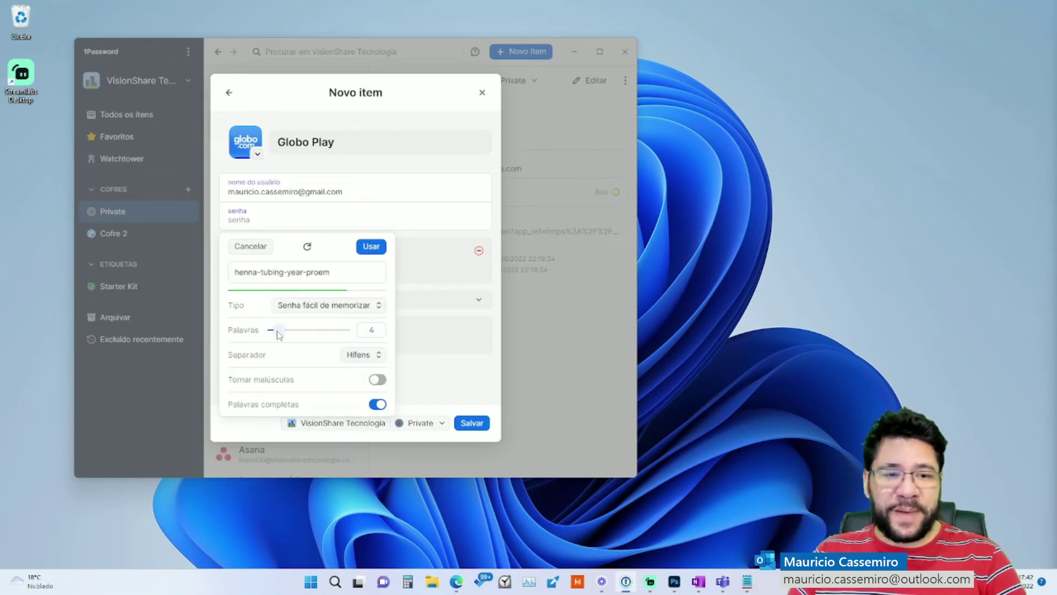
pyautogui.moveTo(278, 335); pyautogui.dragTo(316, 335)
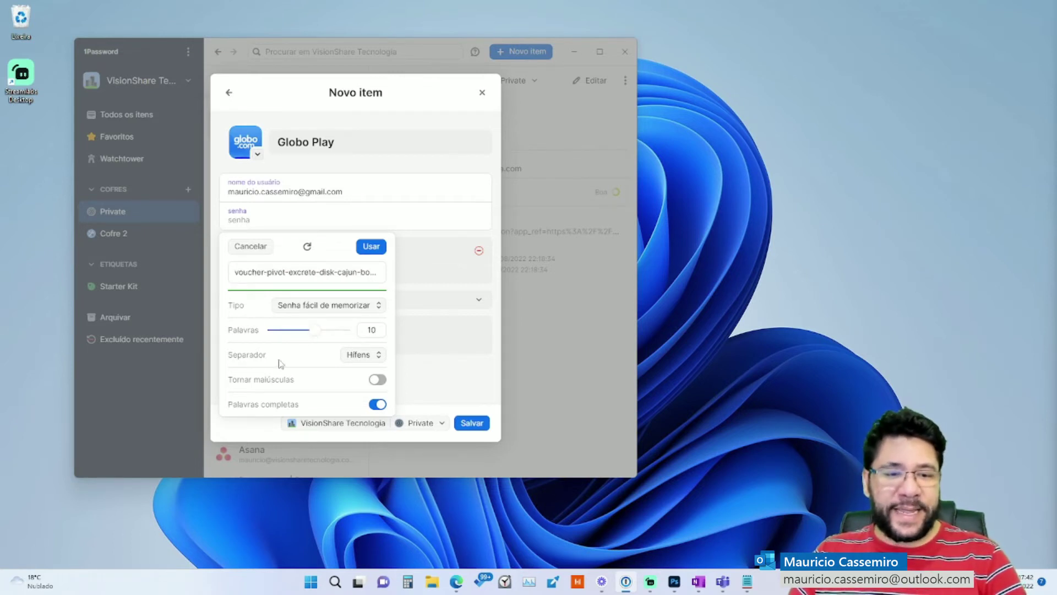
pyautogui.click(358, 355)
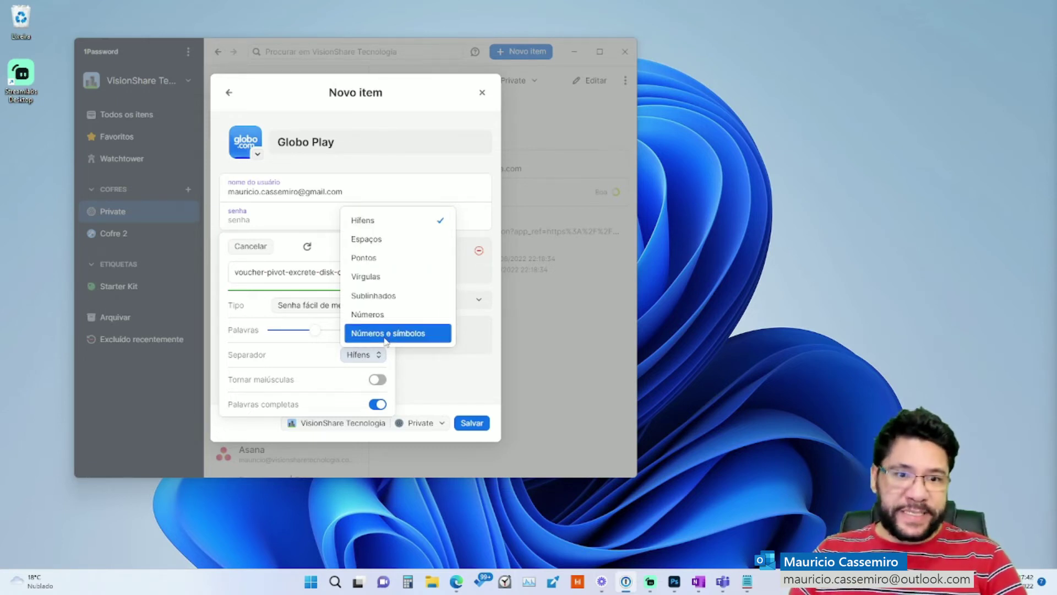
pyautogui.click(330, 306)
# - Switch back to Senha aleatória and use the generated password for the login
pyautogui.click(331, 305)
pyautogui.click(329, 327)
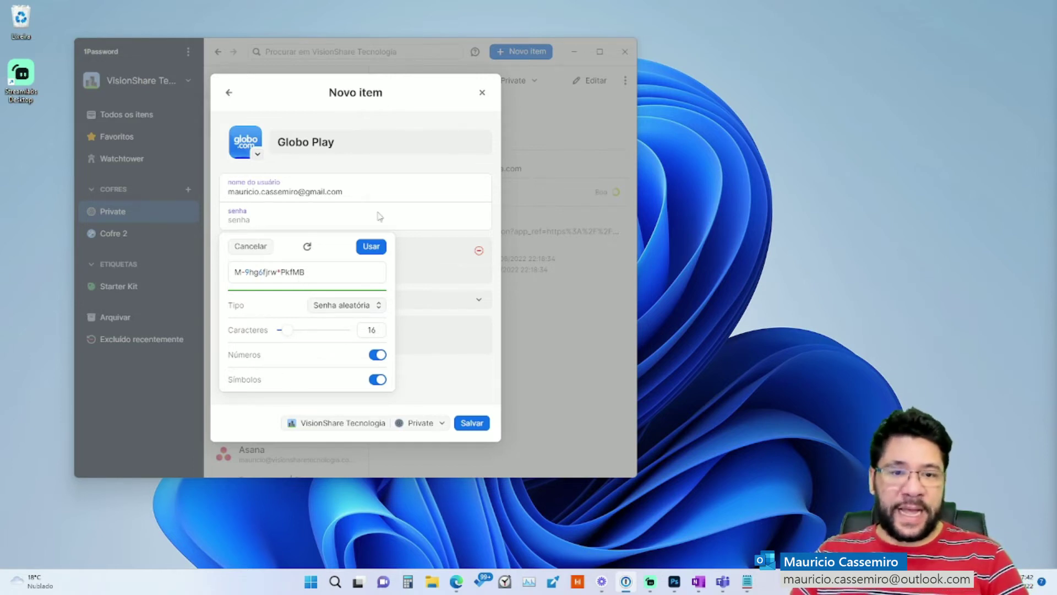
pyautogui.click(370, 248)
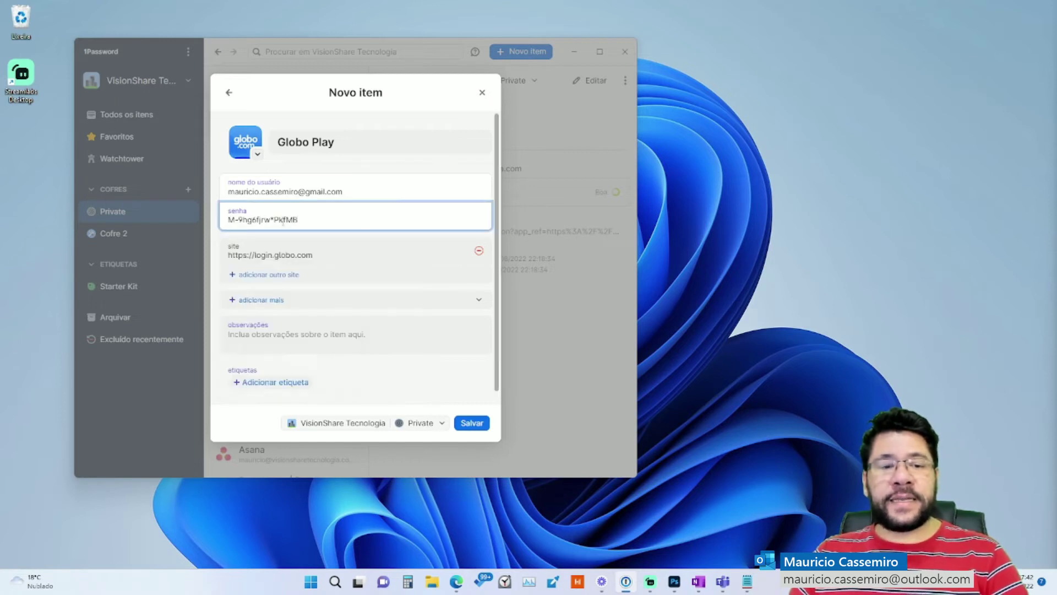
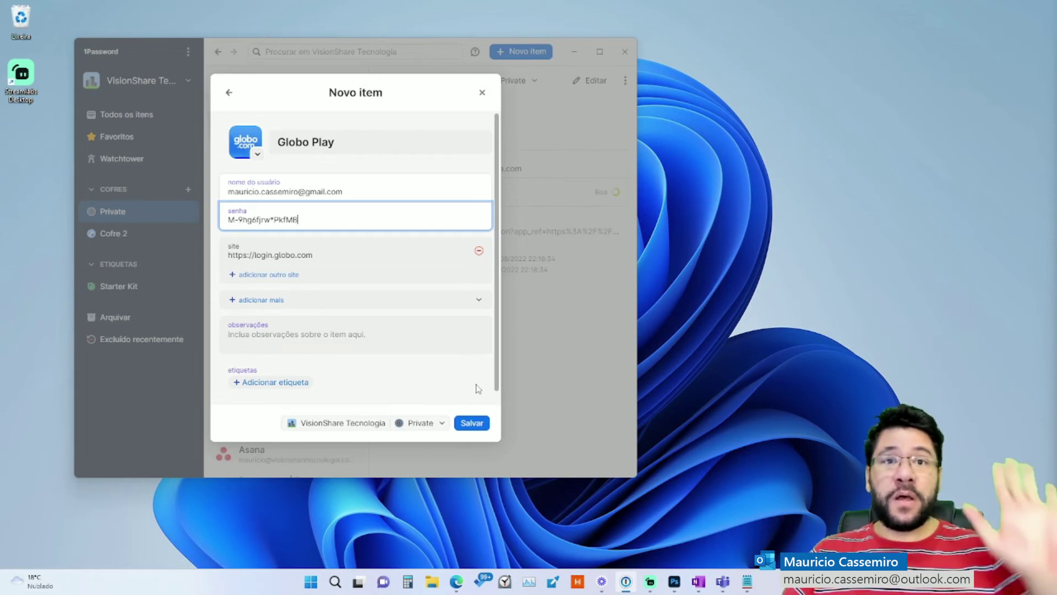
# - Discard the unsaved Globo Play login and return to the Celtx item details
pyautogui.click(482, 91)
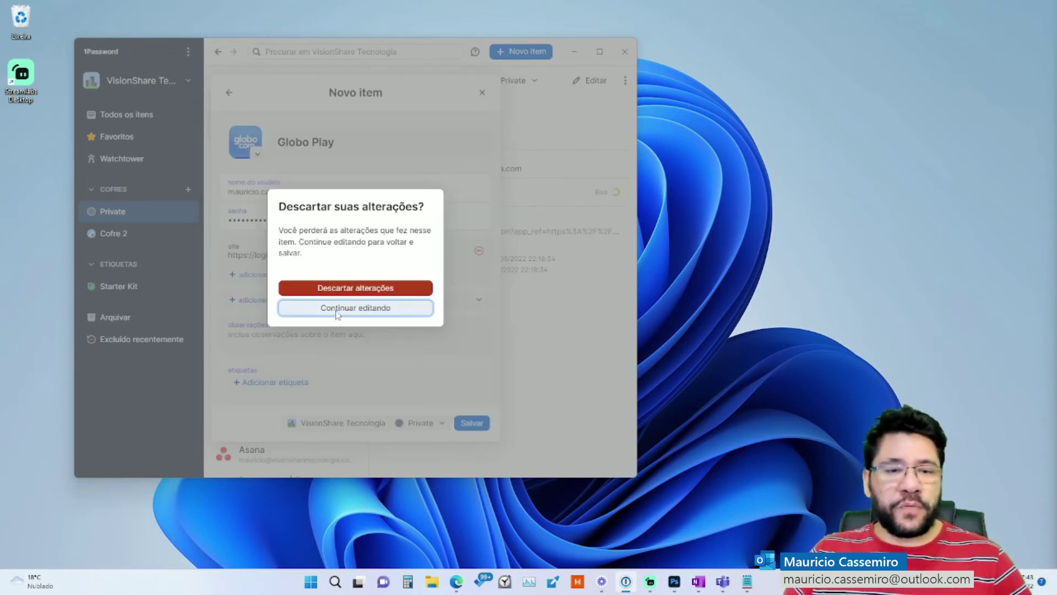
pyautogui.click(348, 288)
pyautogui.moveTo(428, 193)
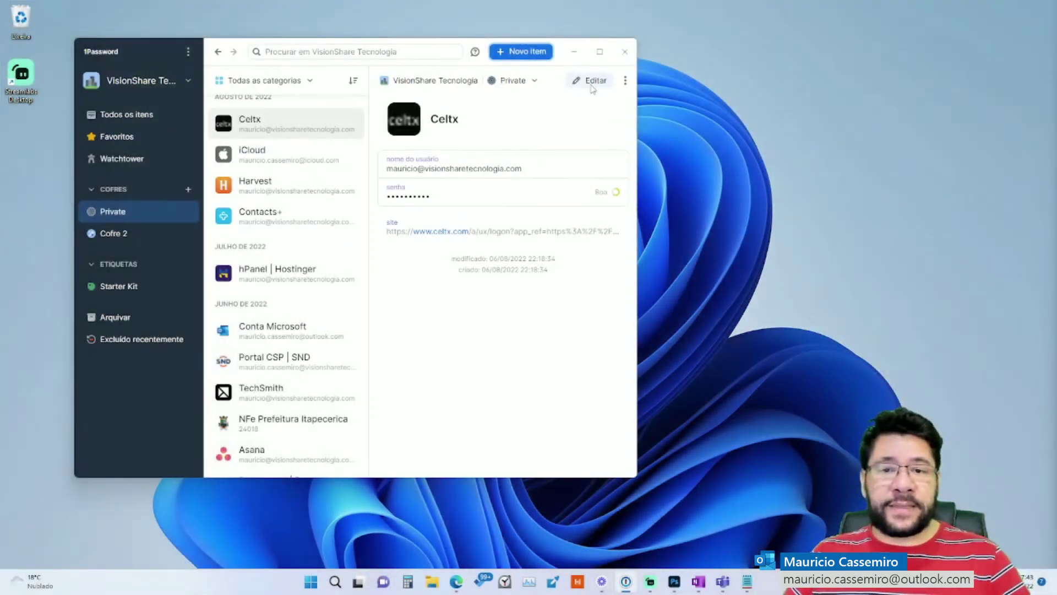
pyautogui.click(625, 81)
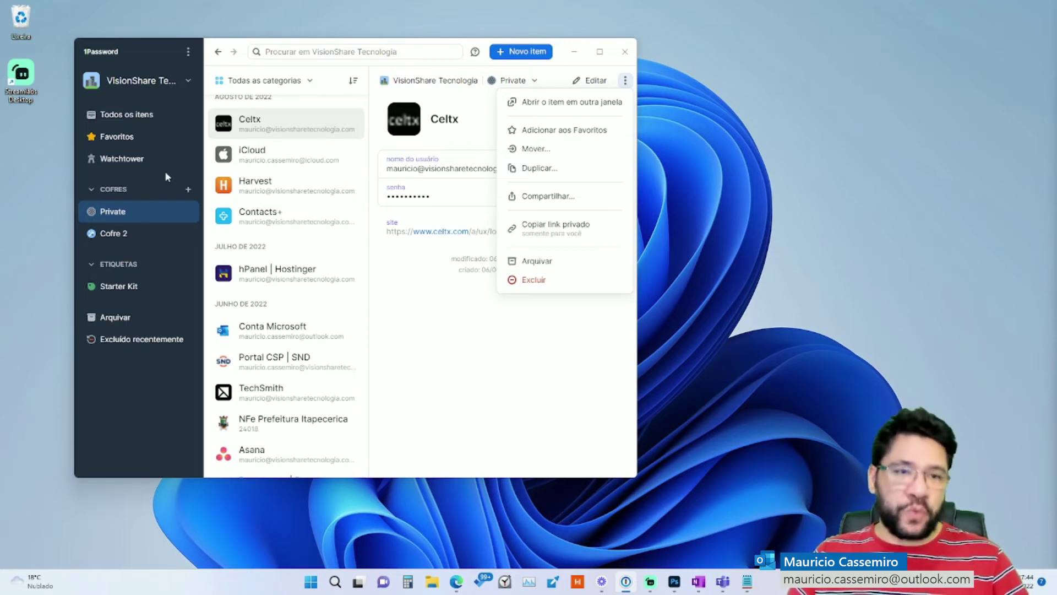
pyautogui.click(522, 52)
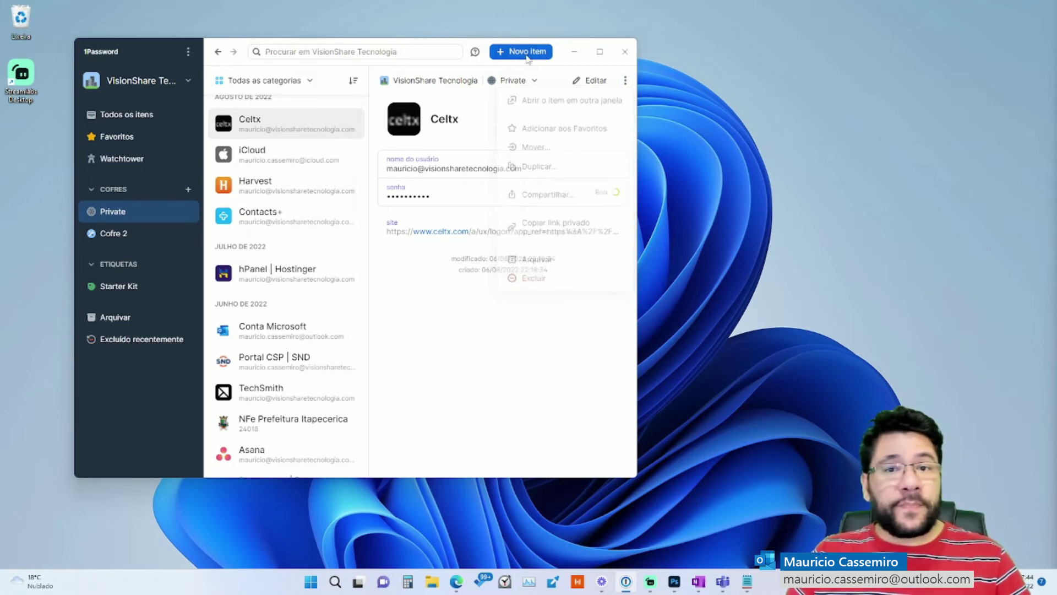
pyautogui.click(526, 55)
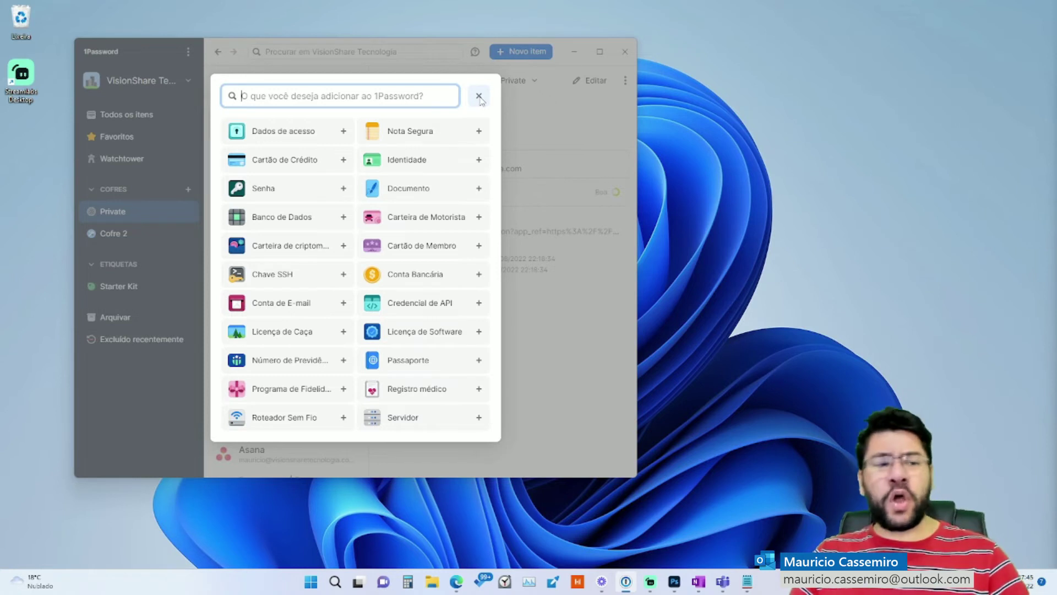
pyautogui.click(479, 96)
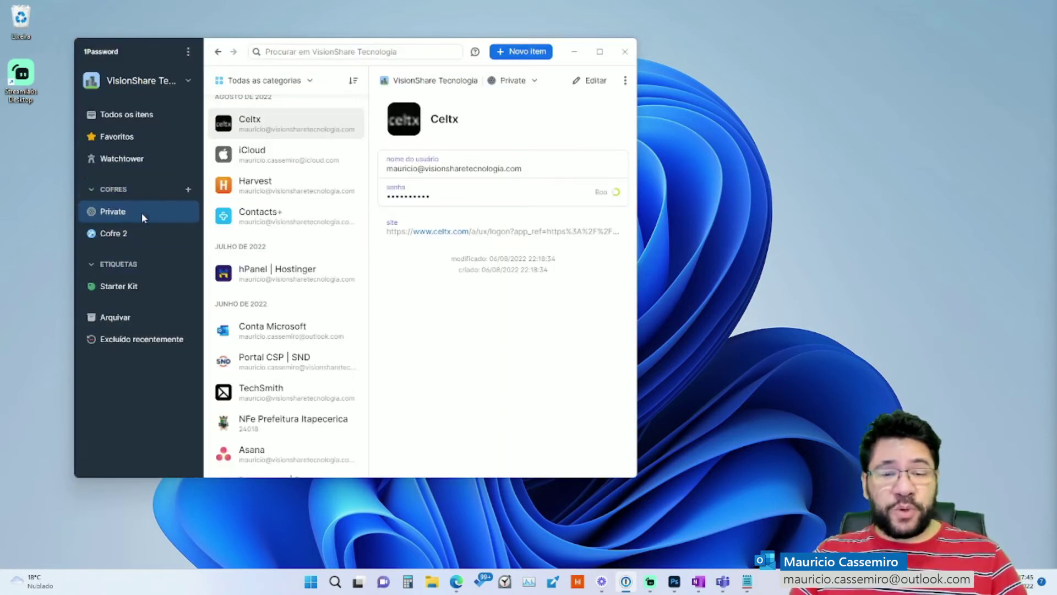
# - Open Watchtower to view score 1084 with 35 reused, 5 weak and 8 inactive two-factor items
pyautogui.click(138, 161)
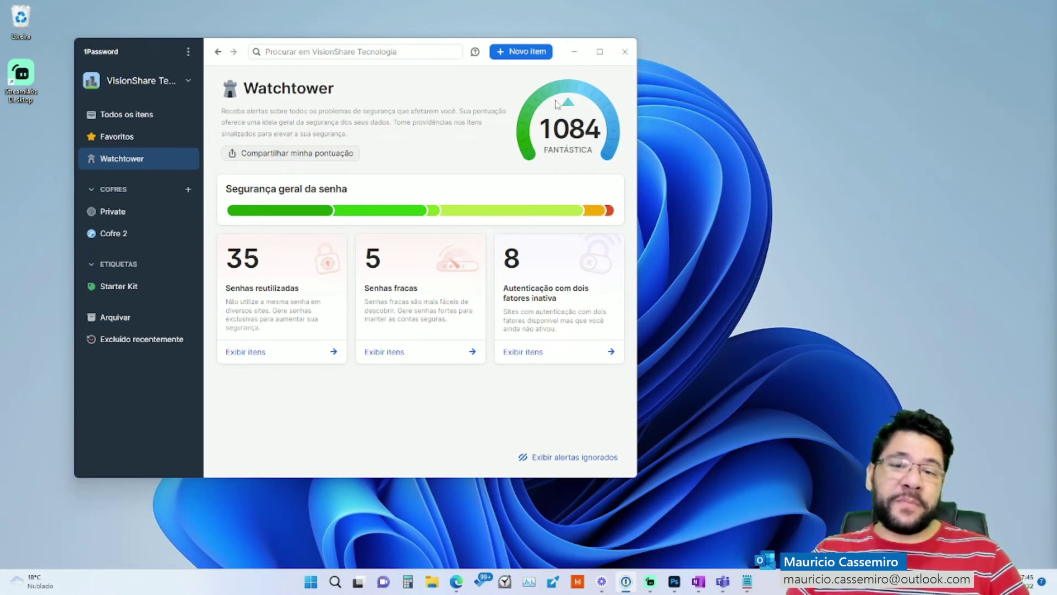
pyautogui.moveTo(557, 104)
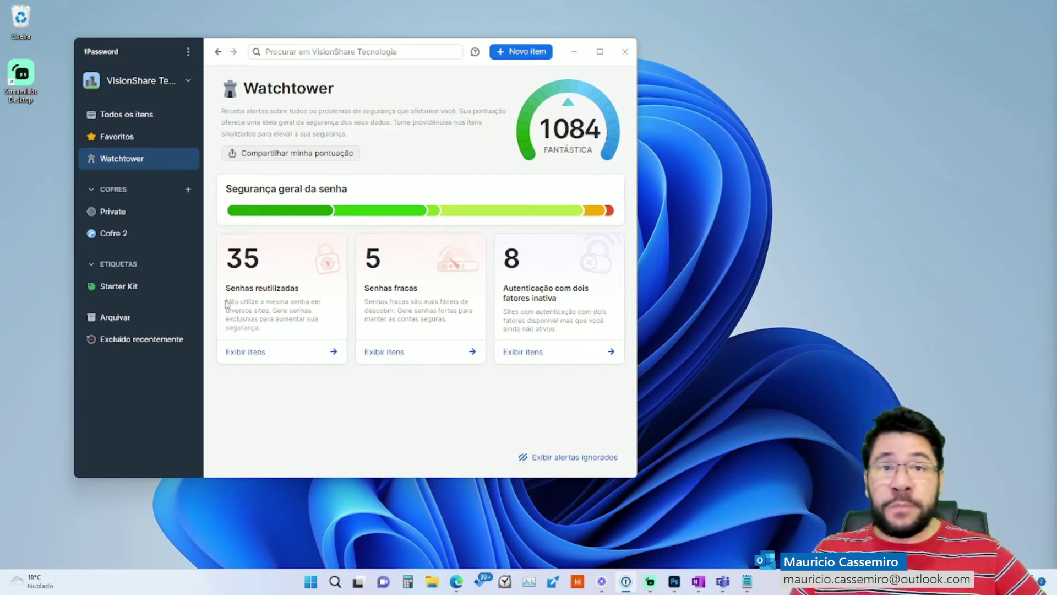
pyautogui.click(268, 356)
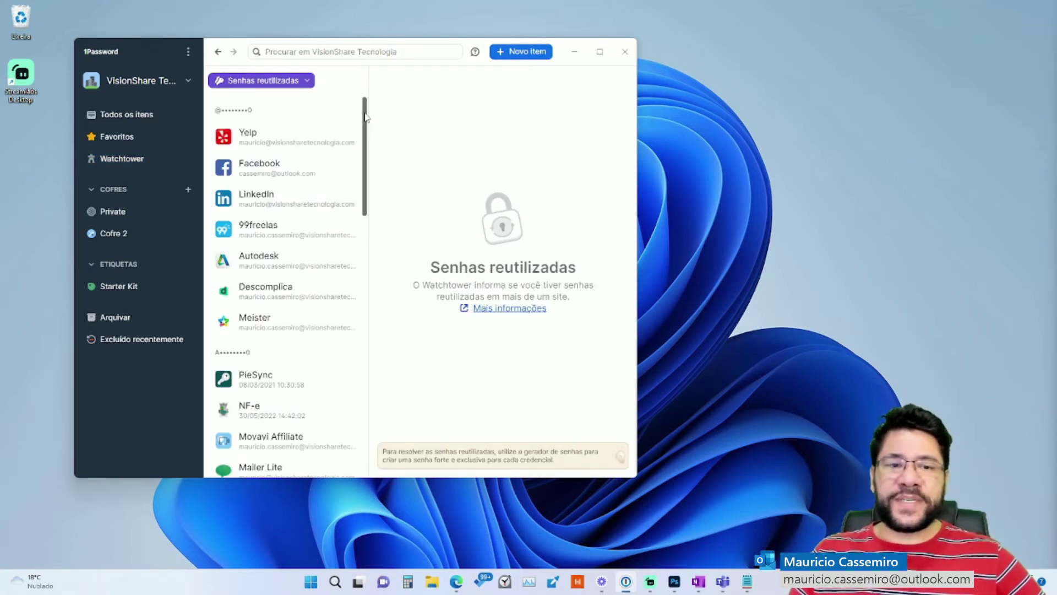
pyautogui.moveTo(366, 117)
pyautogui.mouseDown()
pyautogui.moveTo(367, 351)
pyautogui.moveTo(373, 108)
pyautogui.mouseUp()
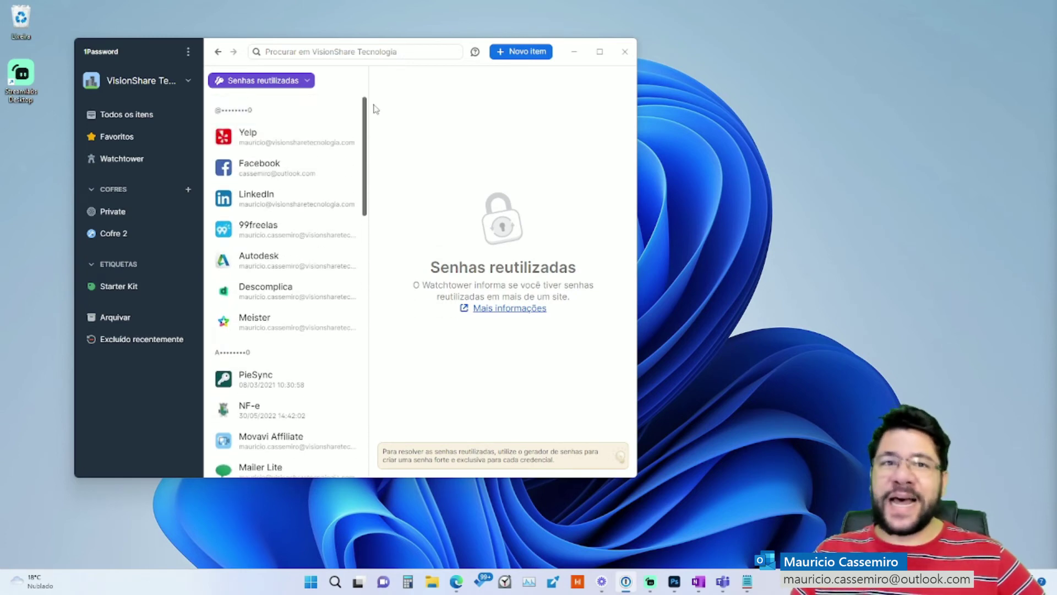
pyautogui.moveTo(372, 108); pyautogui.dragTo(361, 50)
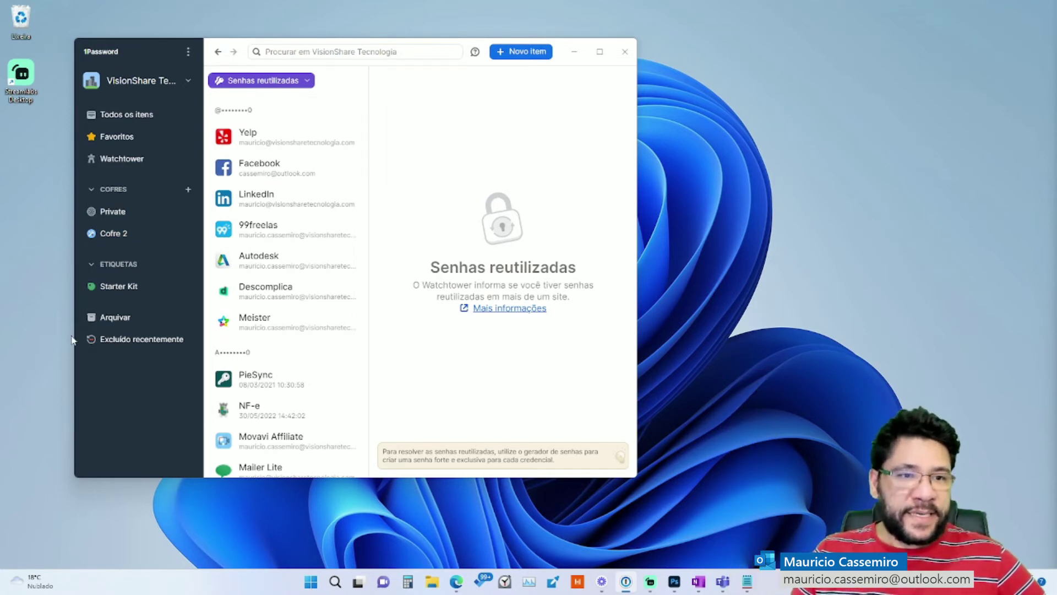
pyautogui.click(119, 159)
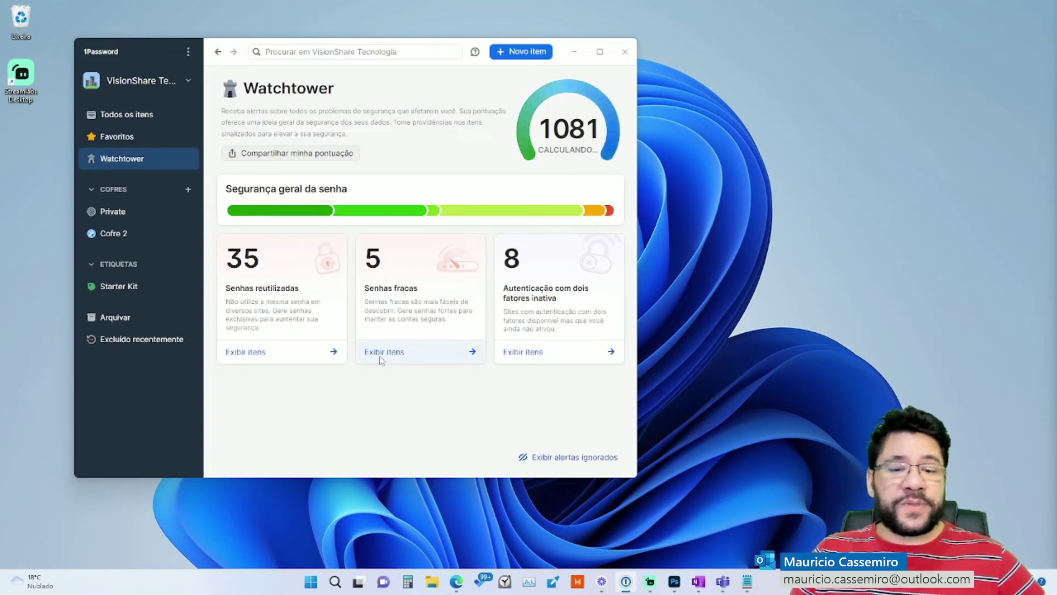
# - List the 5 weak passwords, then switch to the Sites comprometidos report
pyautogui.click(427, 356)
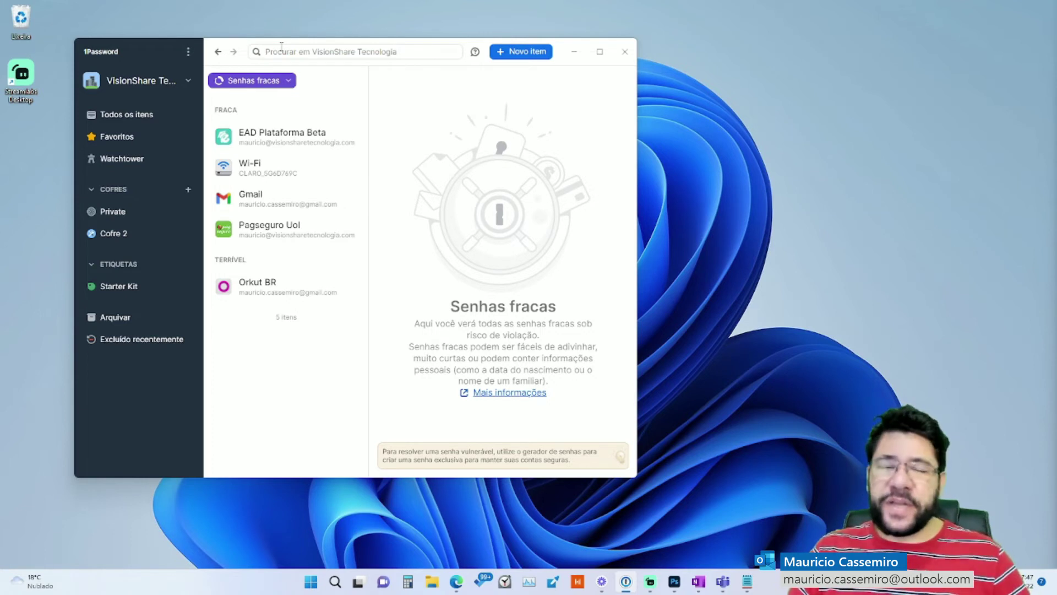
pyautogui.click(293, 83)
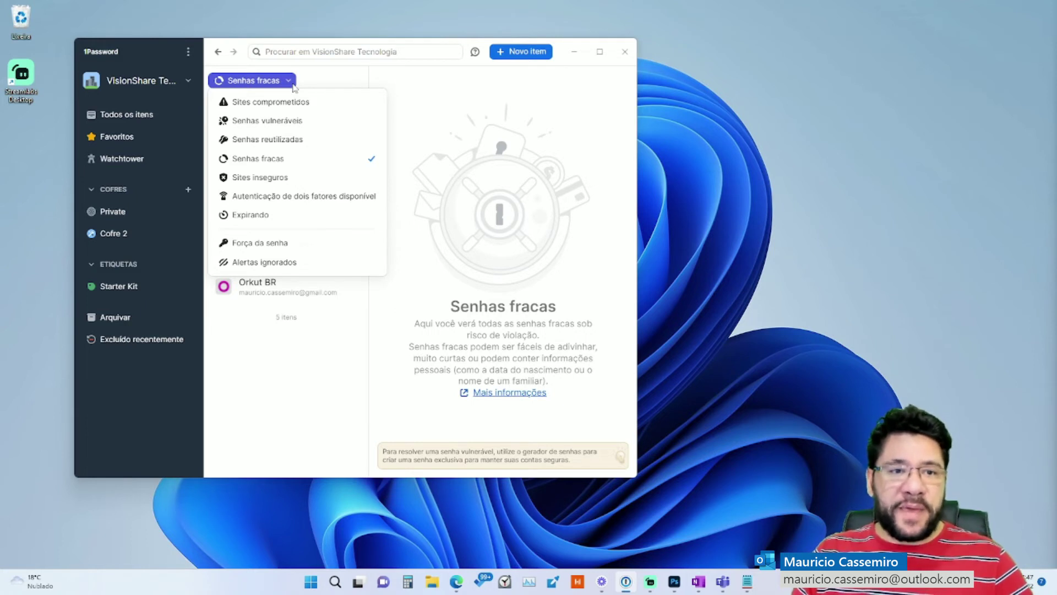
pyautogui.click(285, 102)
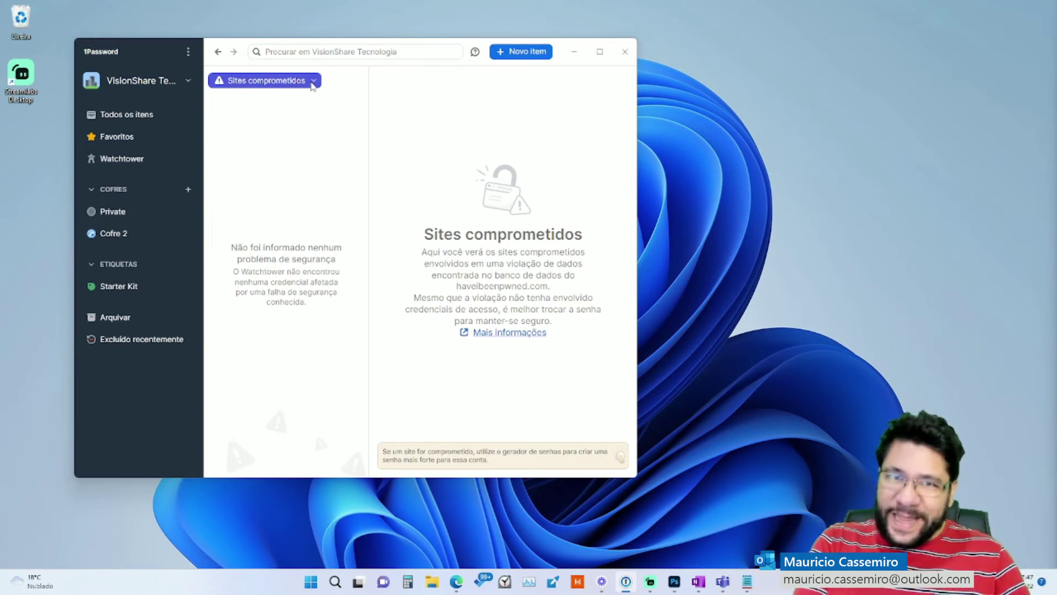
# - Browse the vulnerable, reused and weak password reports in Watchtower
pyautogui.click(312, 83)
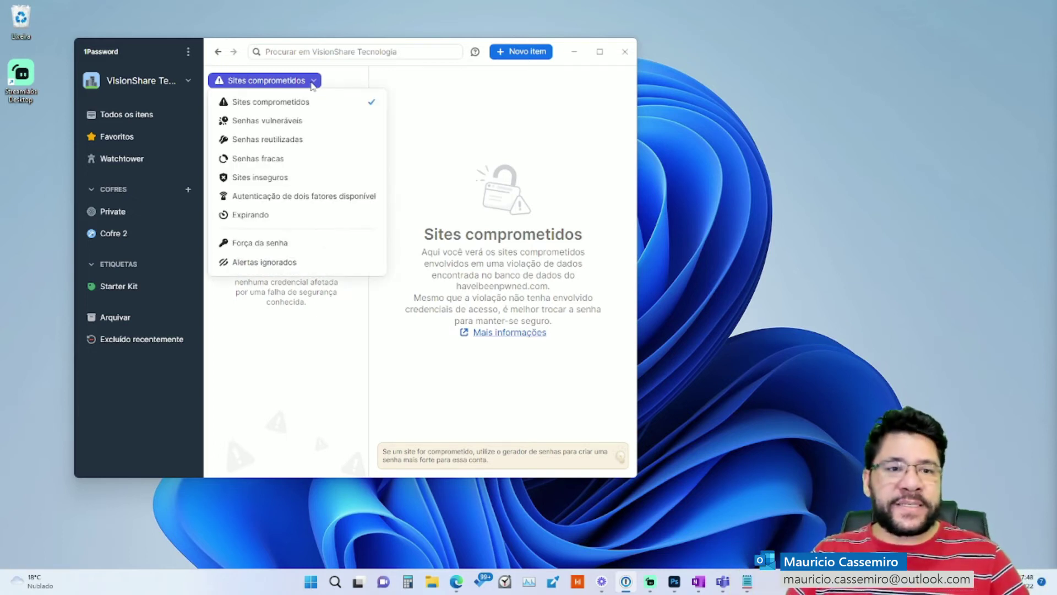
pyautogui.click(301, 118)
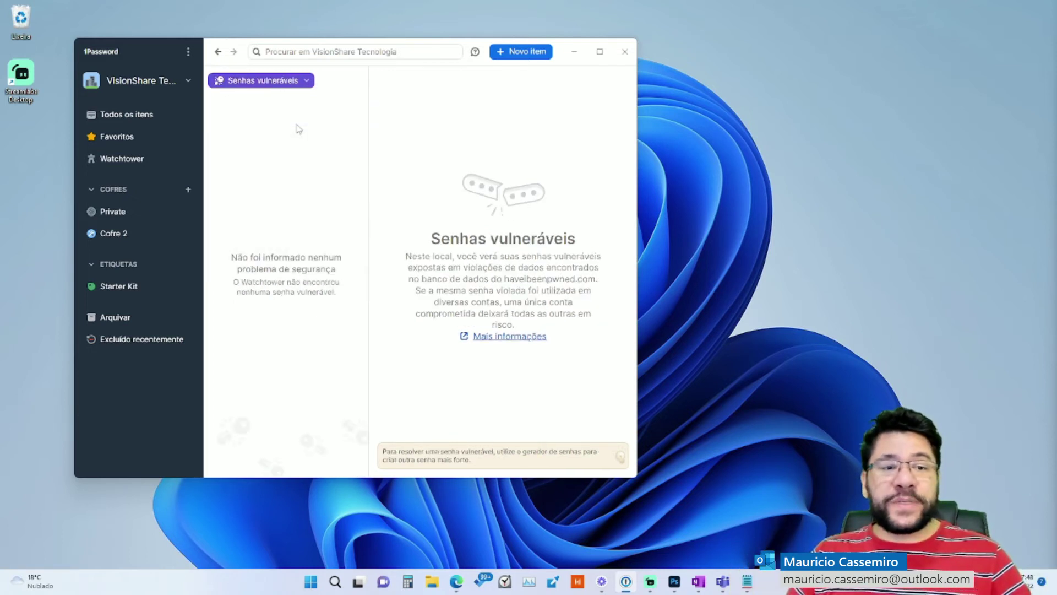
pyautogui.click(299, 82)
pyautogui.click(279, 146)
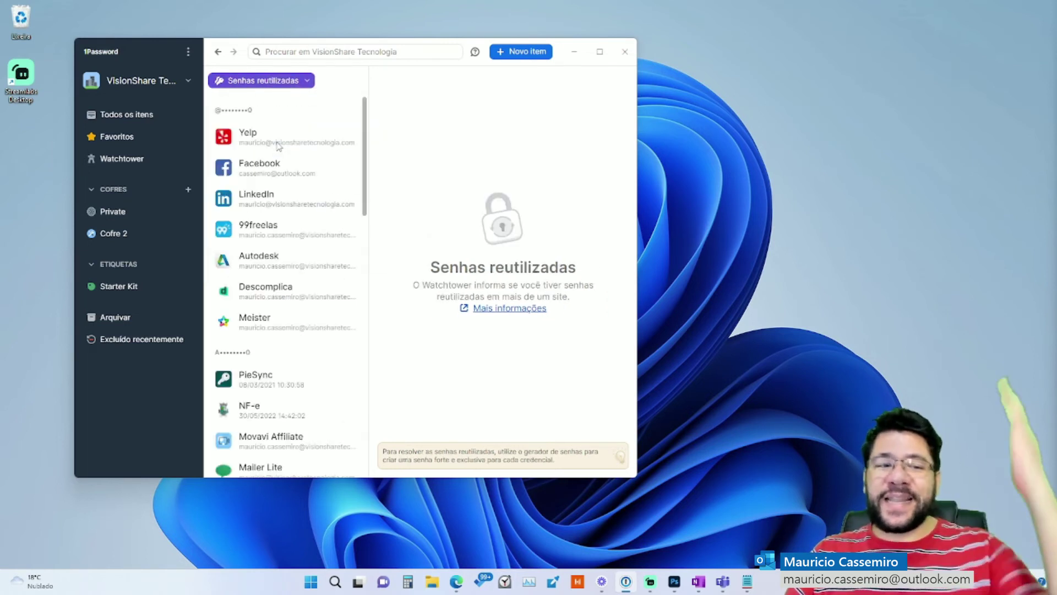
pyautogui.click(289, 85)
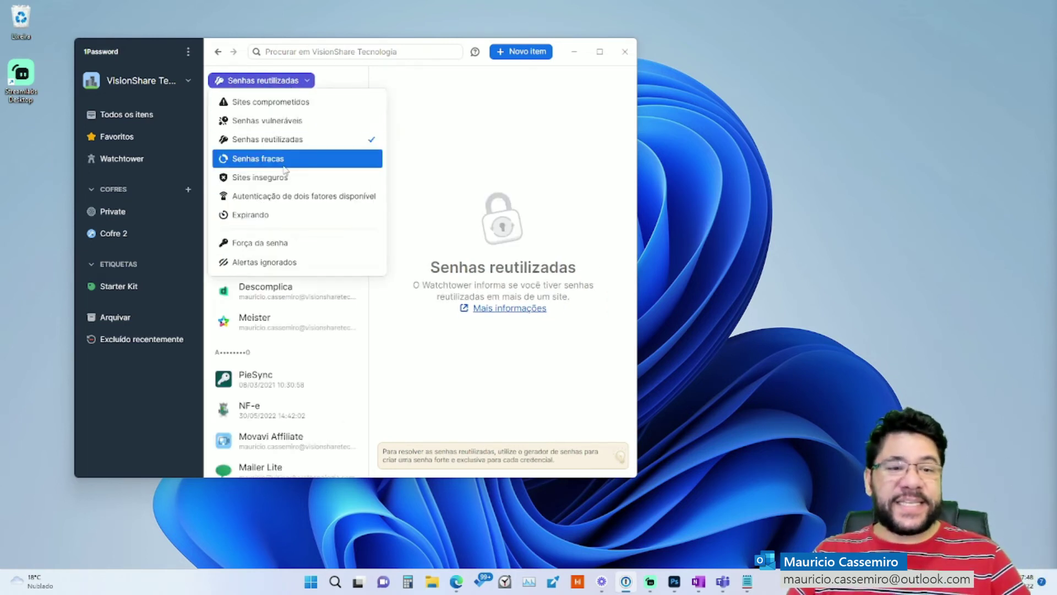
pyautogui.click(284, 160)
# - Switch to the Sites inseguros report, which finds no security problems
pyautogui.click(272, 86)
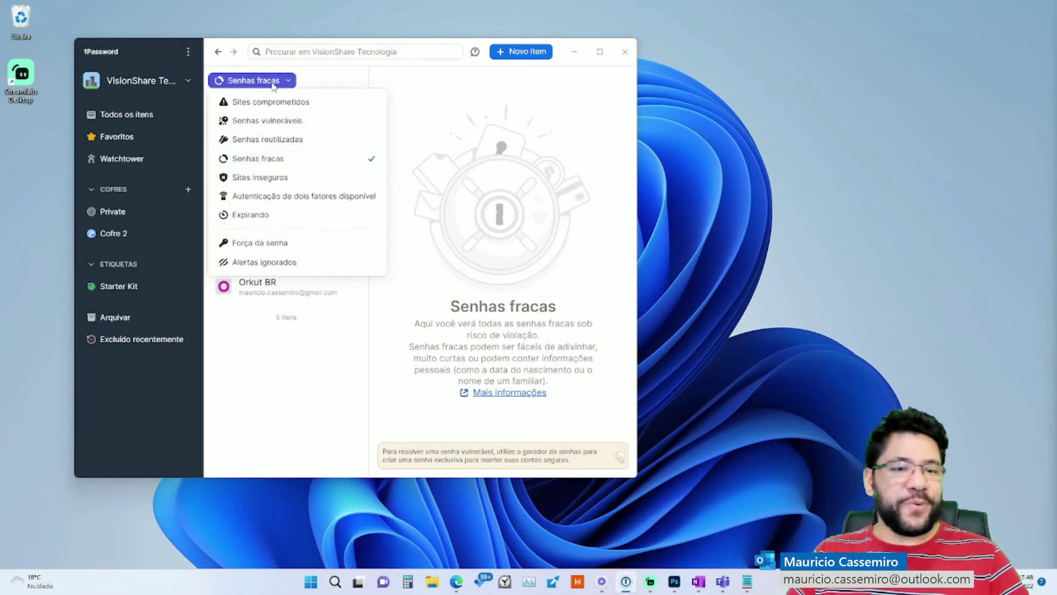
pyautogui.click(267, 177)
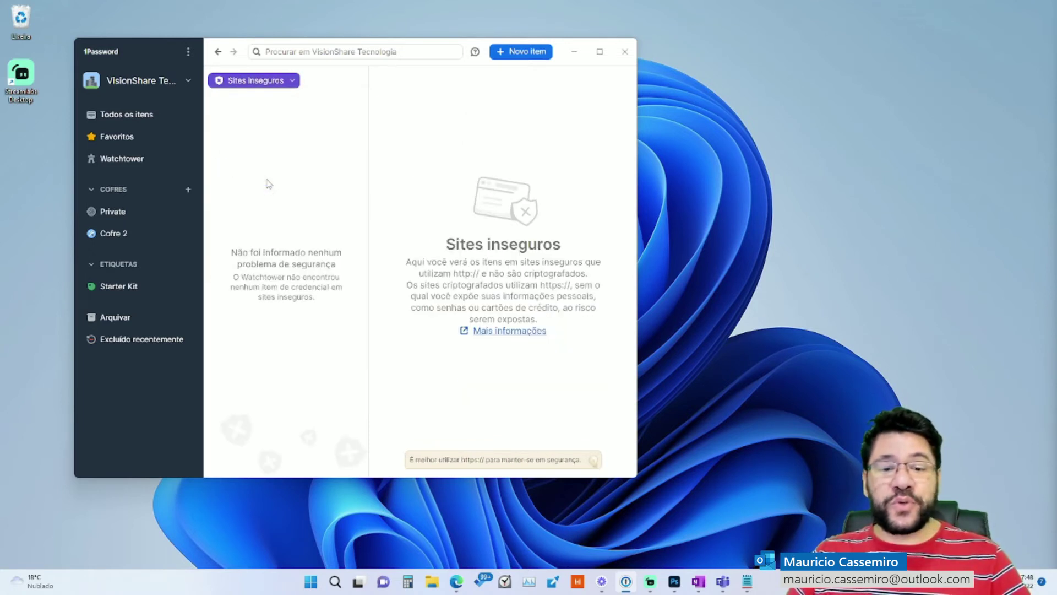
pyautogui.click(290, 82)
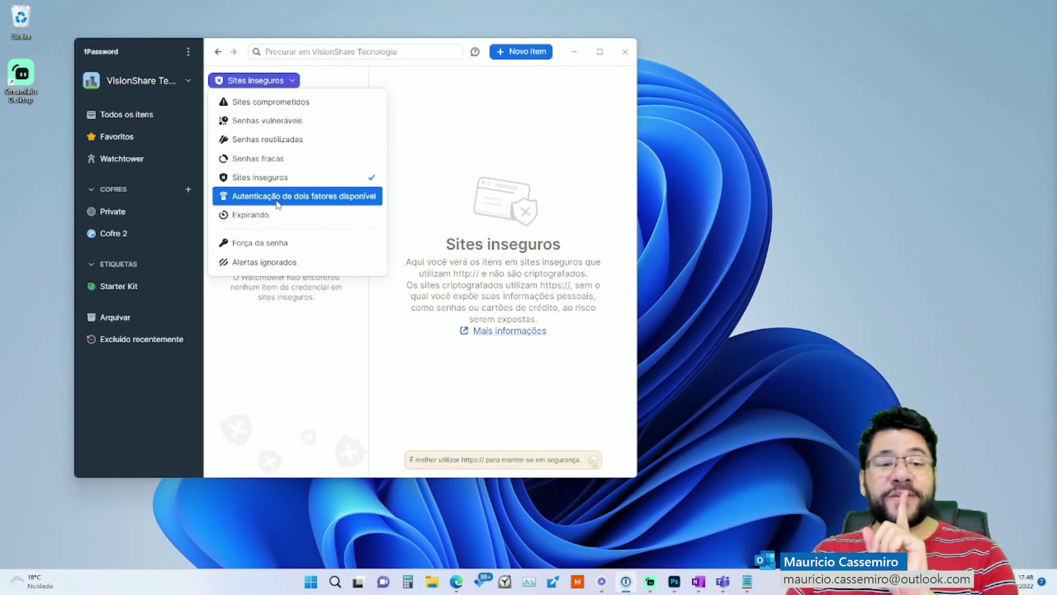
# - Show the 'Autenticação de dois fatores disponível' report's 8 sites, then return to the Watchtower dashboard
pyautogui.click(277, 199)
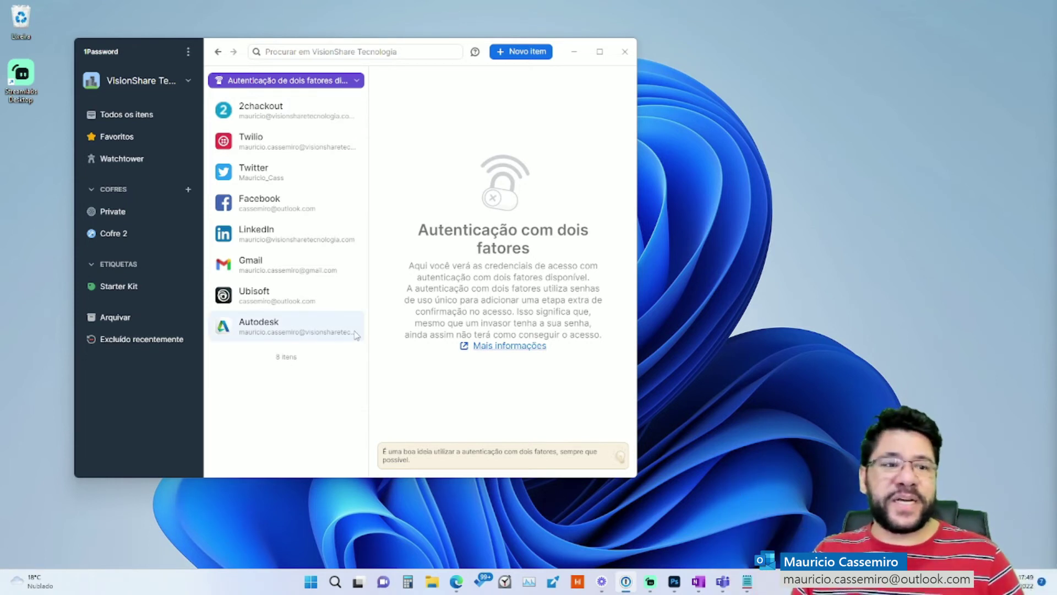
pyautogui.click(130, 160)
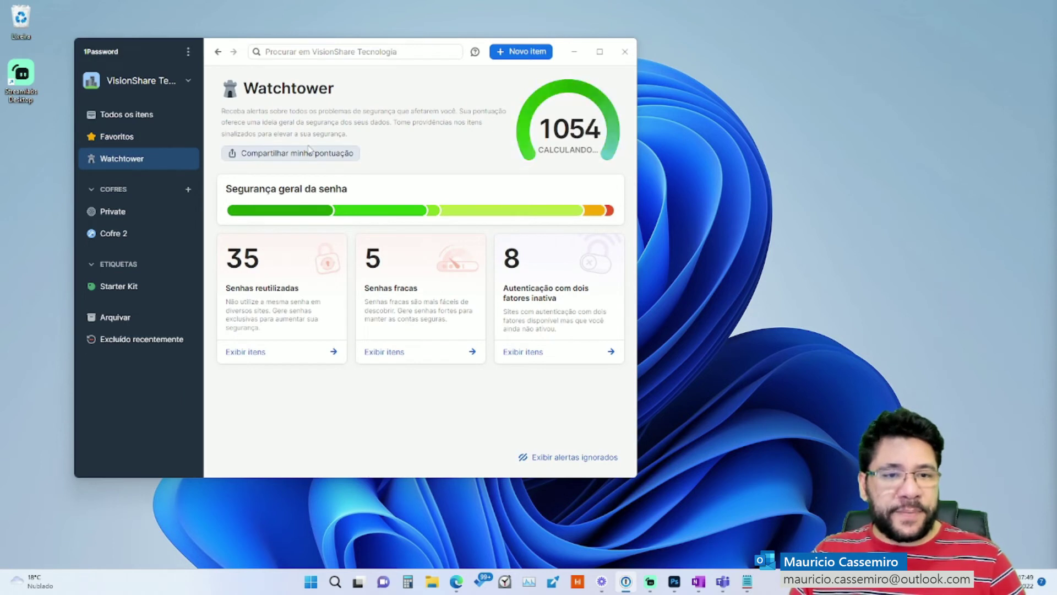
# - List the inactive two-factor items, then switch to the Expirando report, which finds none
pyautogui.click(609, 351)
pyautogui.click(293, 82)
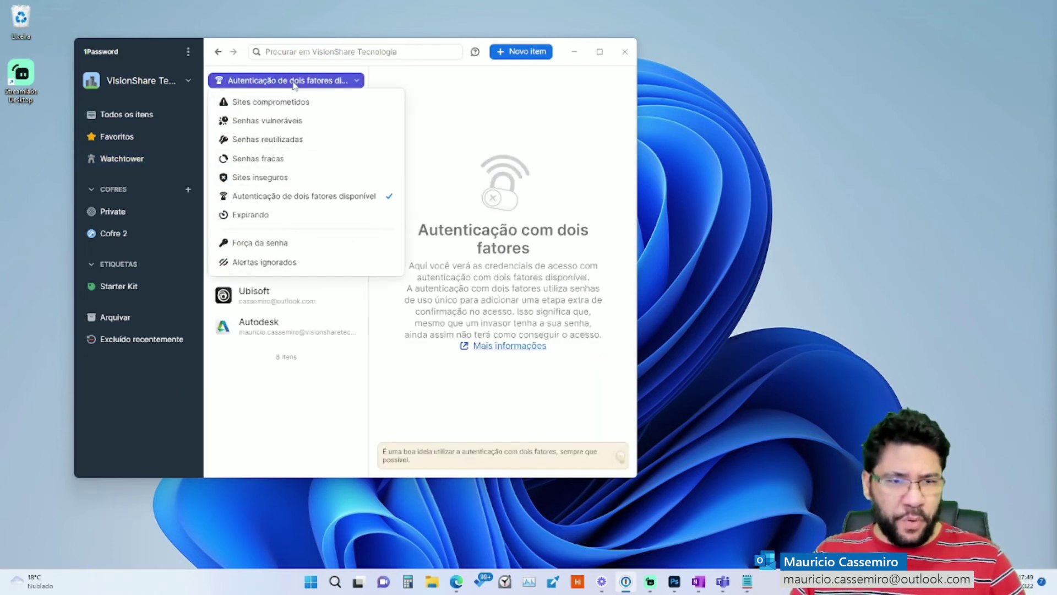
pyautogui.click(282, 215)
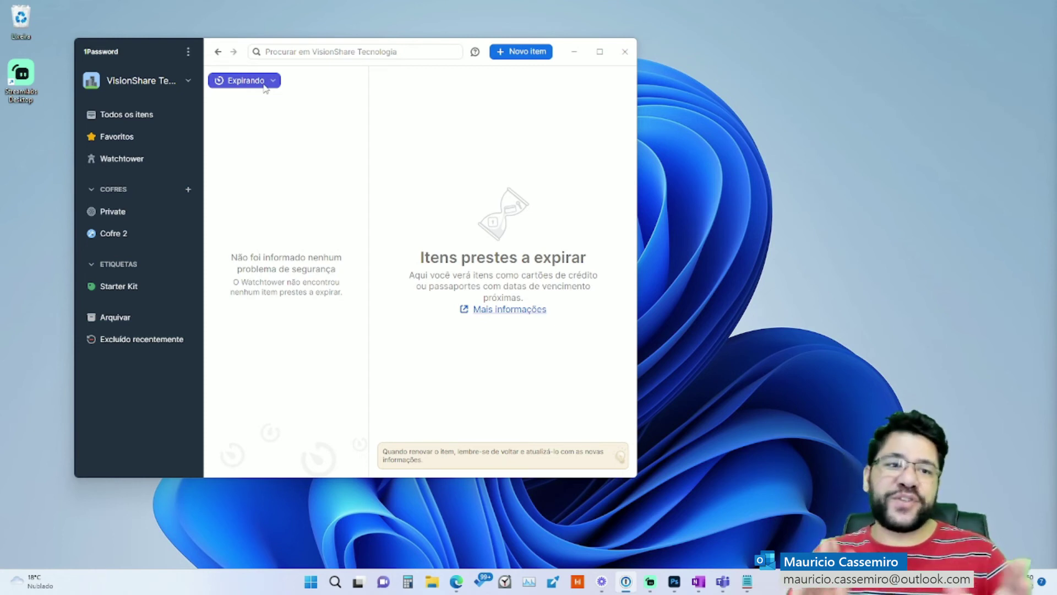
pyautogui.click(266, 83)
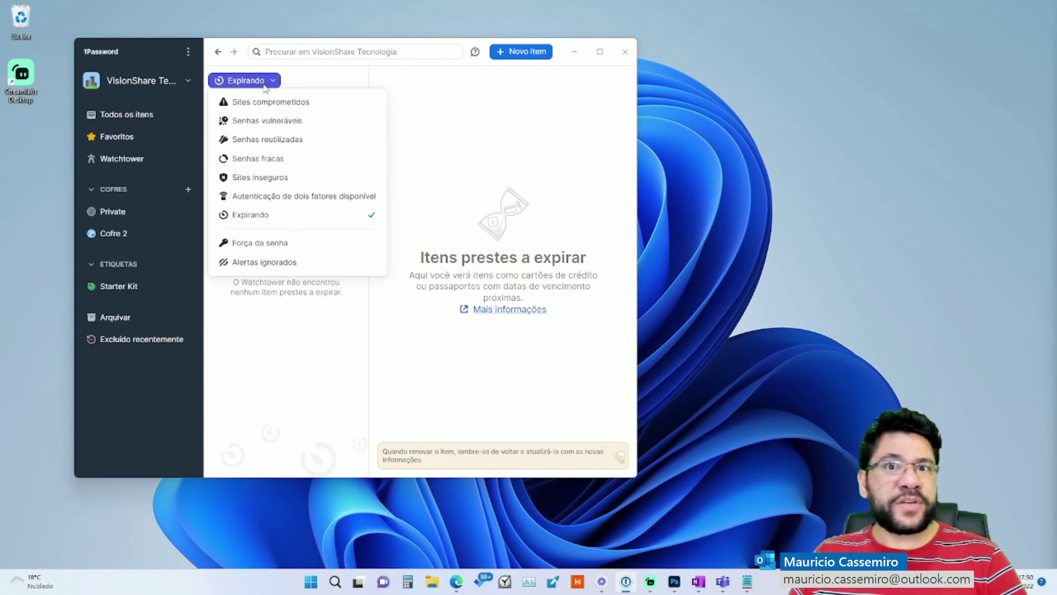
# - Rank items by Força da senha and inspect Conta Microsoft, Boomerang, Microsoft Account, Locals, VisionShare
pyautogui.click(252, 245)
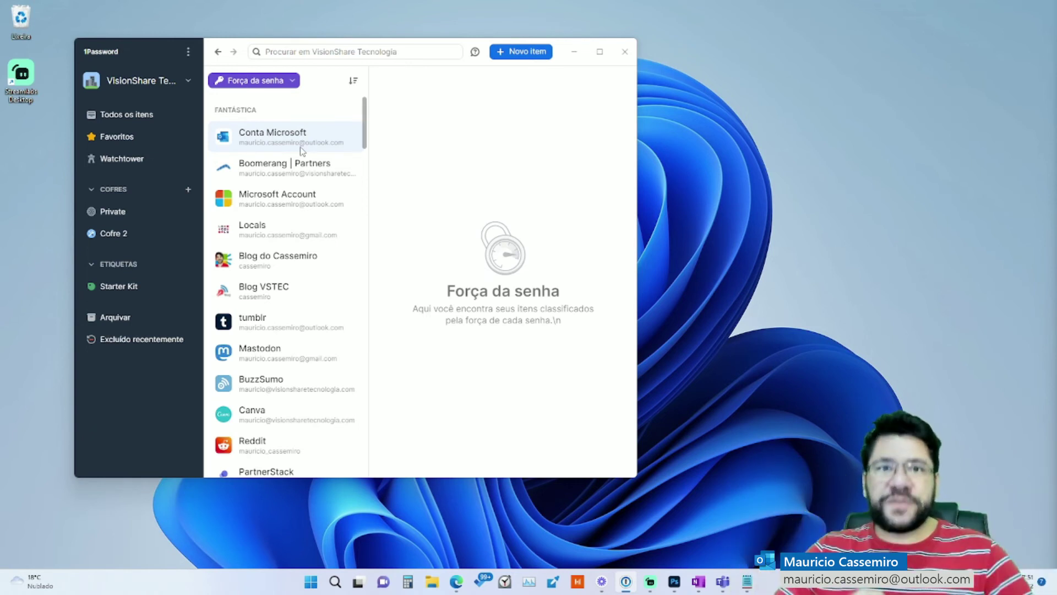
pyautogui.click(301, 151)
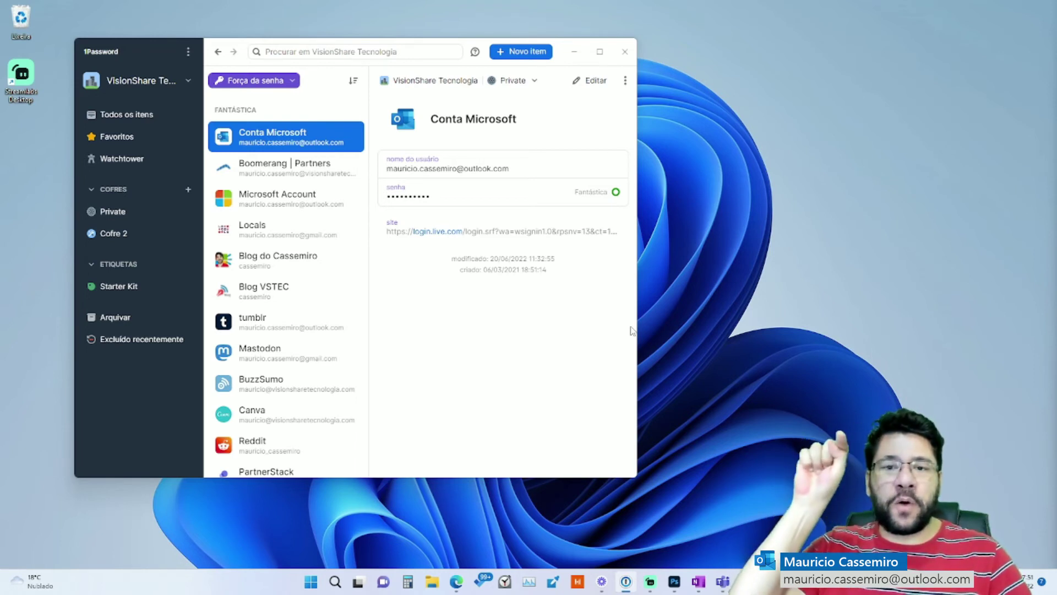
pyautogui.click(274, 174)
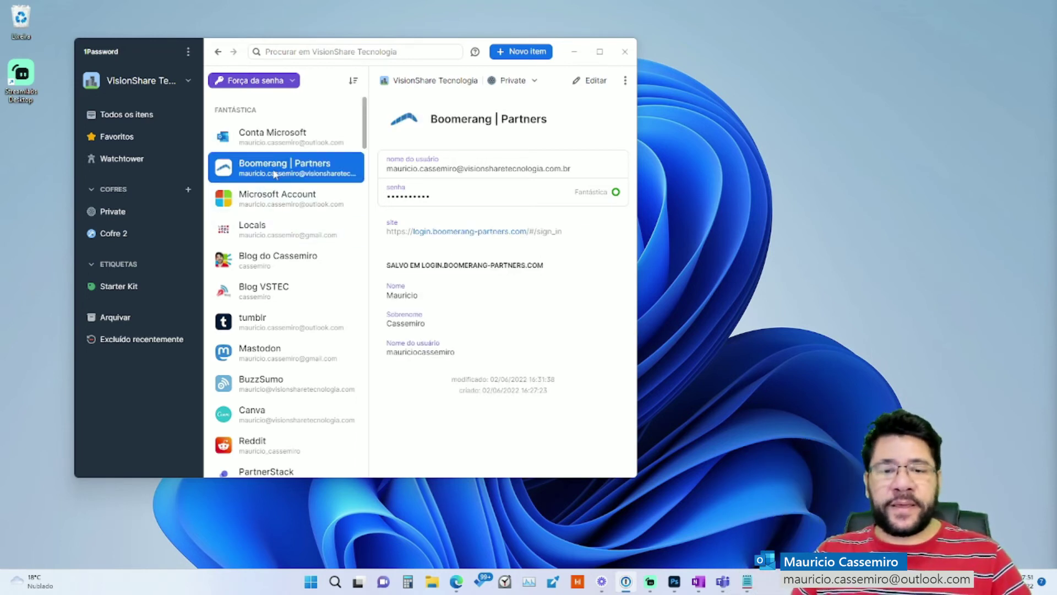
pyautogui.click(272, 203)
pyautogui.click(272, 224)
pyautogui.scroll(-5, 275, 237)
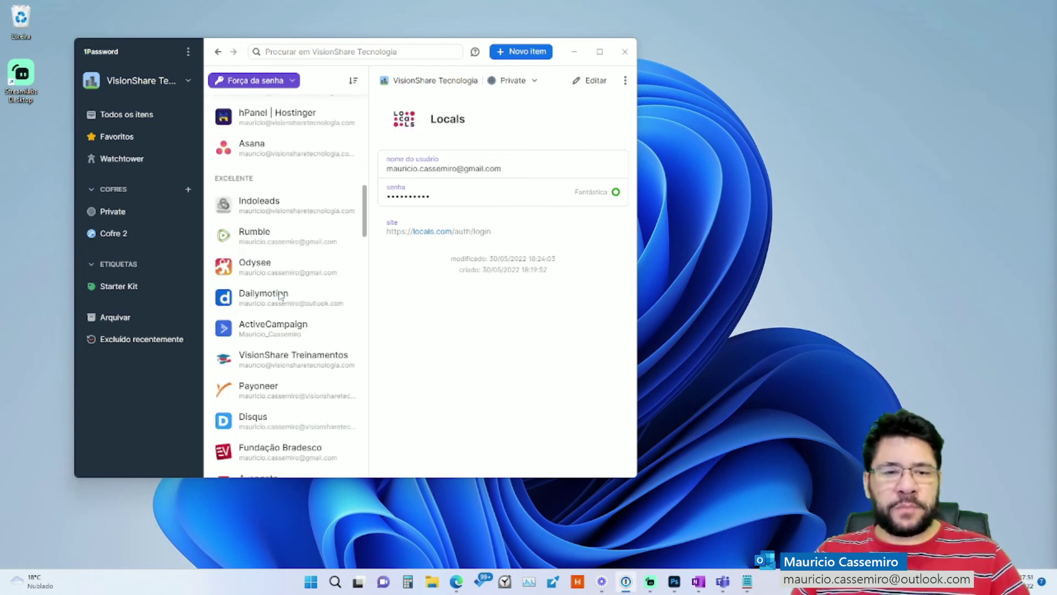
pyautogui.click(292, 368)
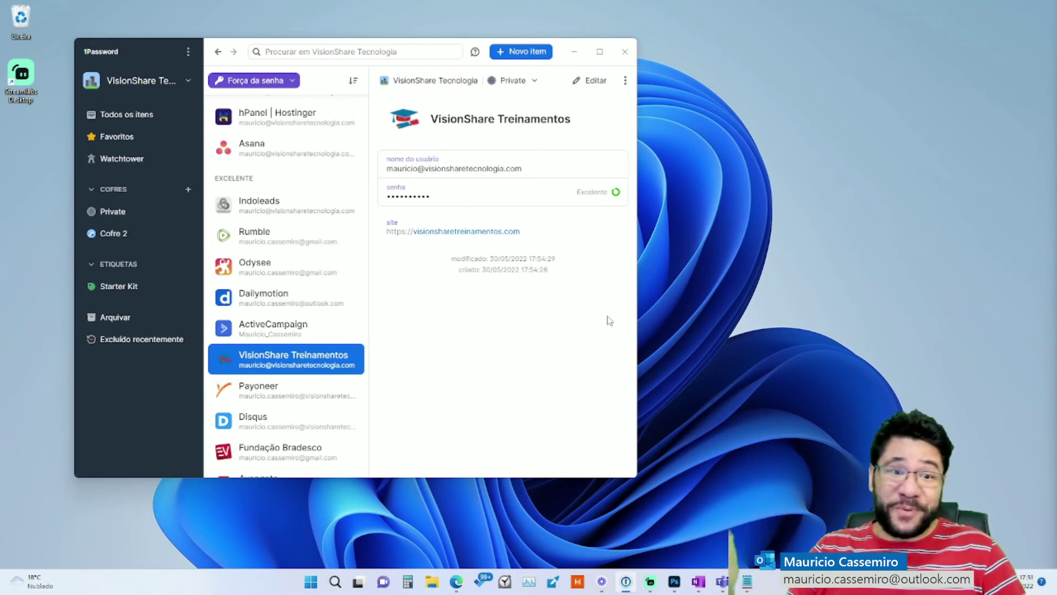
# - Inspect the lower-ranked Loom, iCloud, Celtx and Acesso logins
pyautogui.scroll(-5, 279, 386)
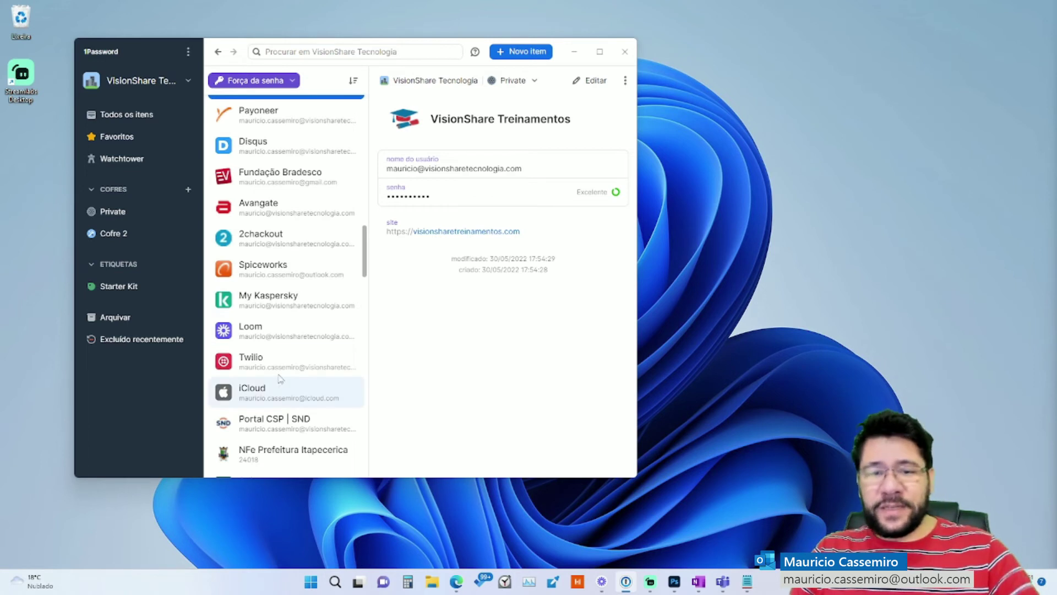
pyautogui.click(274, 342)
pyautogui.click(284, 389)
pyautogui.scroll(-7, 285, 387)
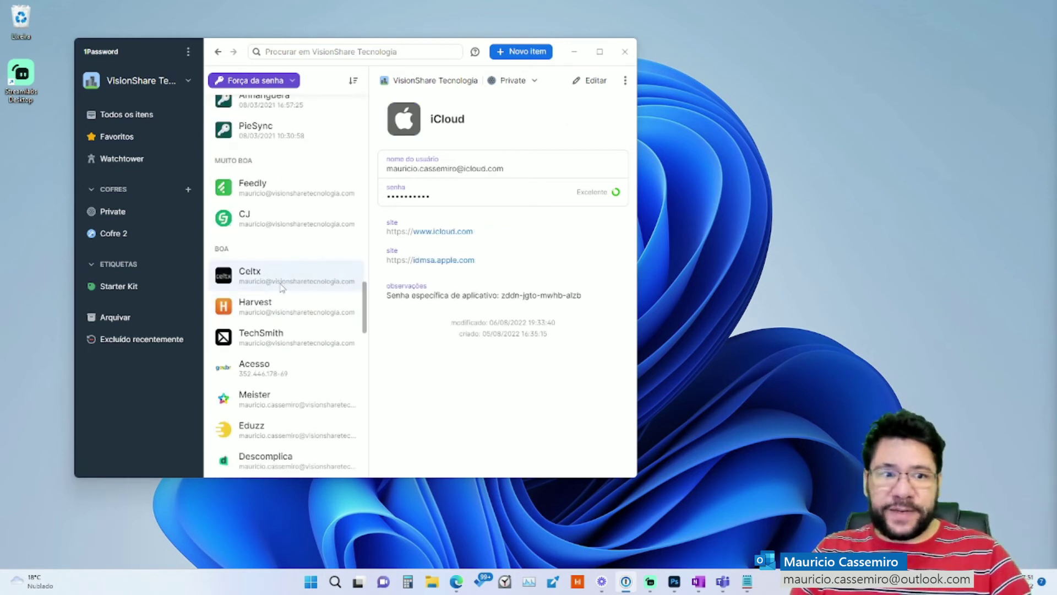
pyautogui.click(284, 279)
pyautogui.click(293, 377)
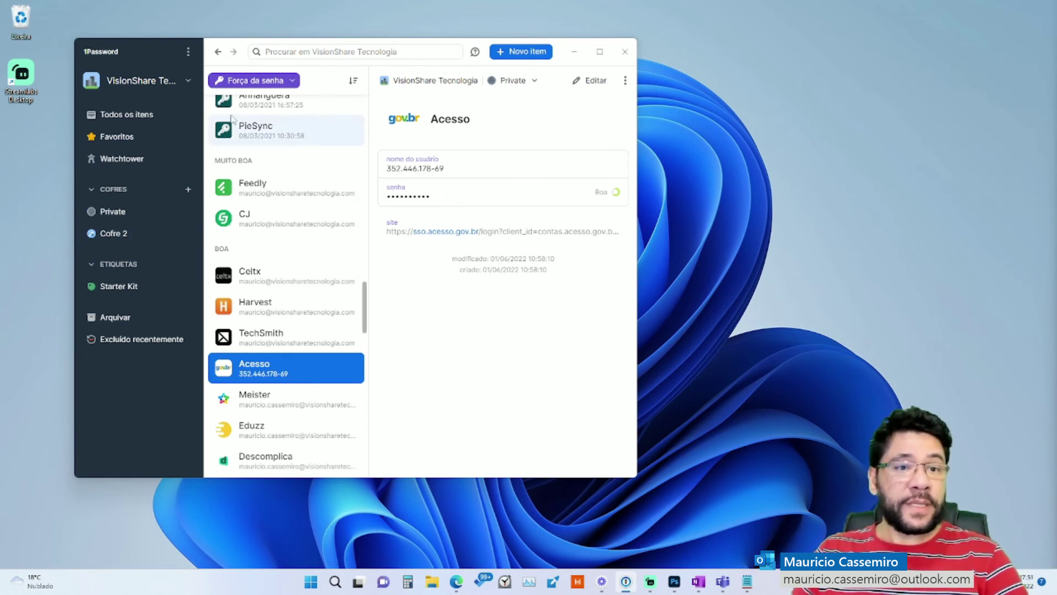
pyautogui.click(254, 80)
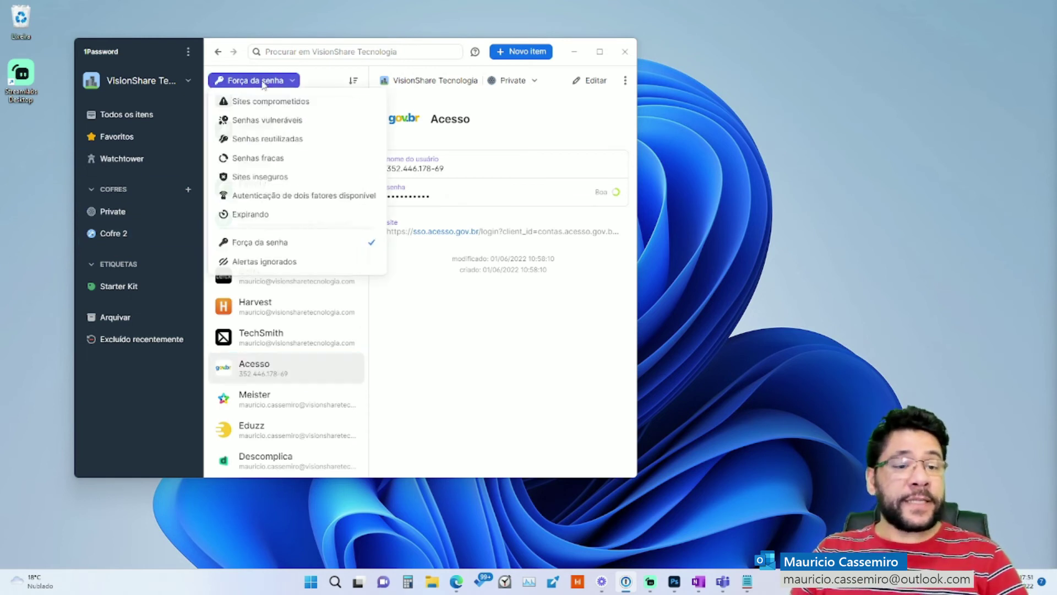
# - Show the 5 items in Alertas ignorados, then return to Todos os itens
pyautogui.click(261, 264)
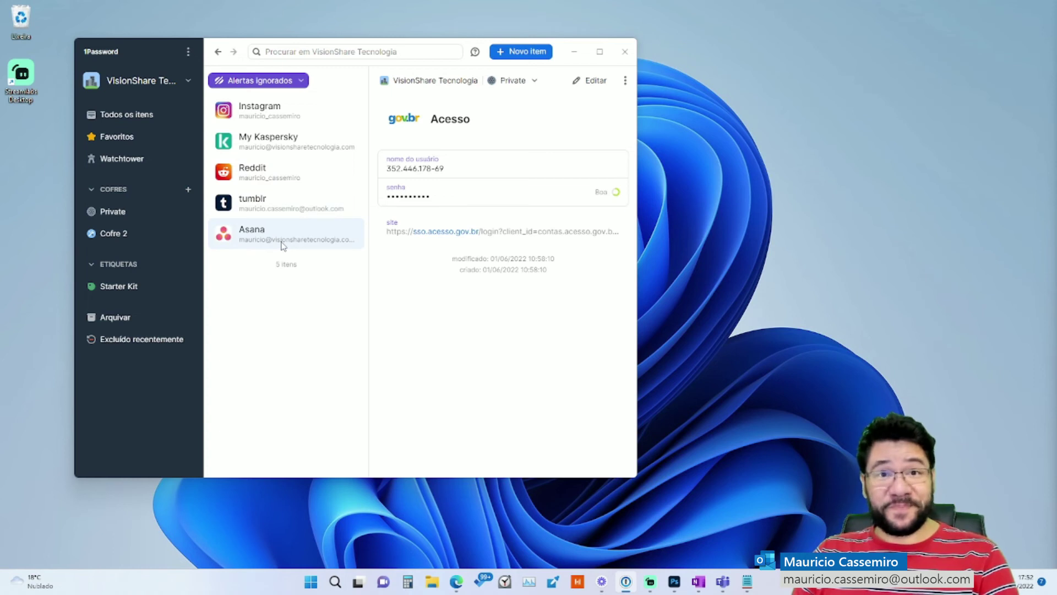
pyautogui.click(114, 119)
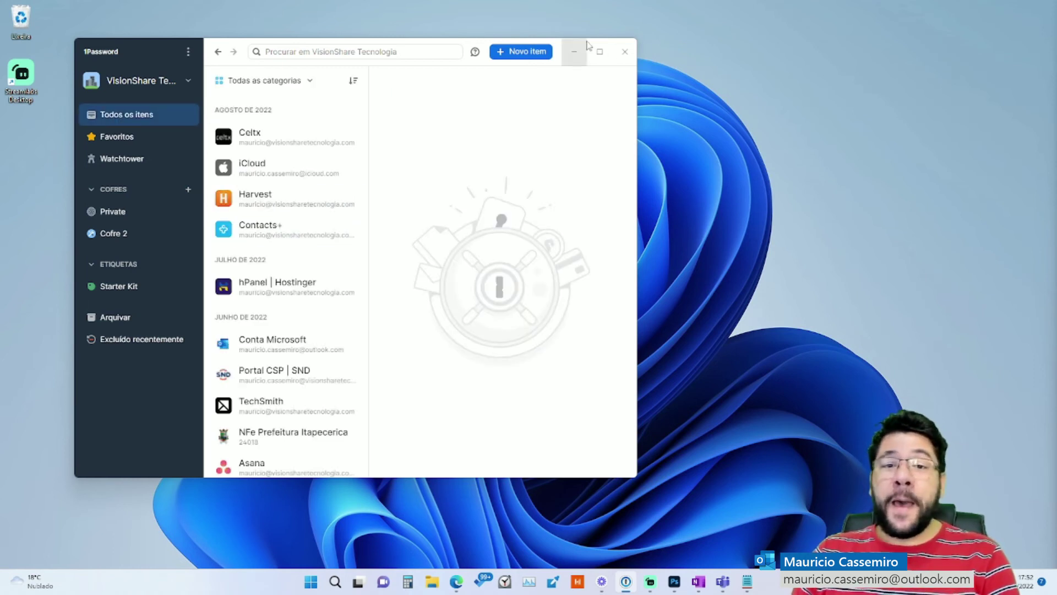
# - Close the 1Password desktop window
pyautogui.click(627, 51)
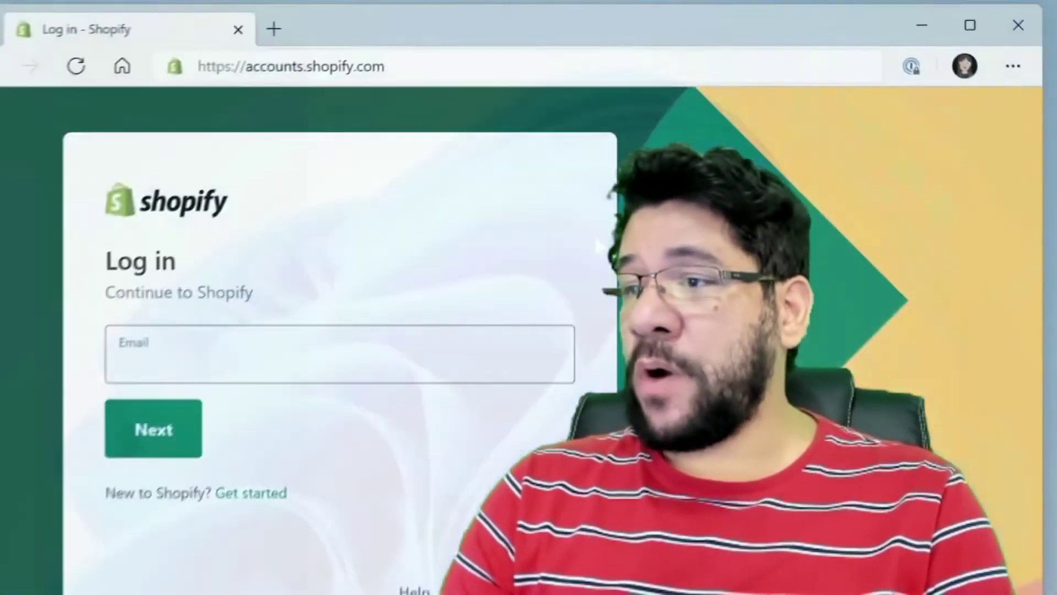
# - Sign in to Shopify with the saved login's email, password and two-factor code
pyautogui.click(911, 66)
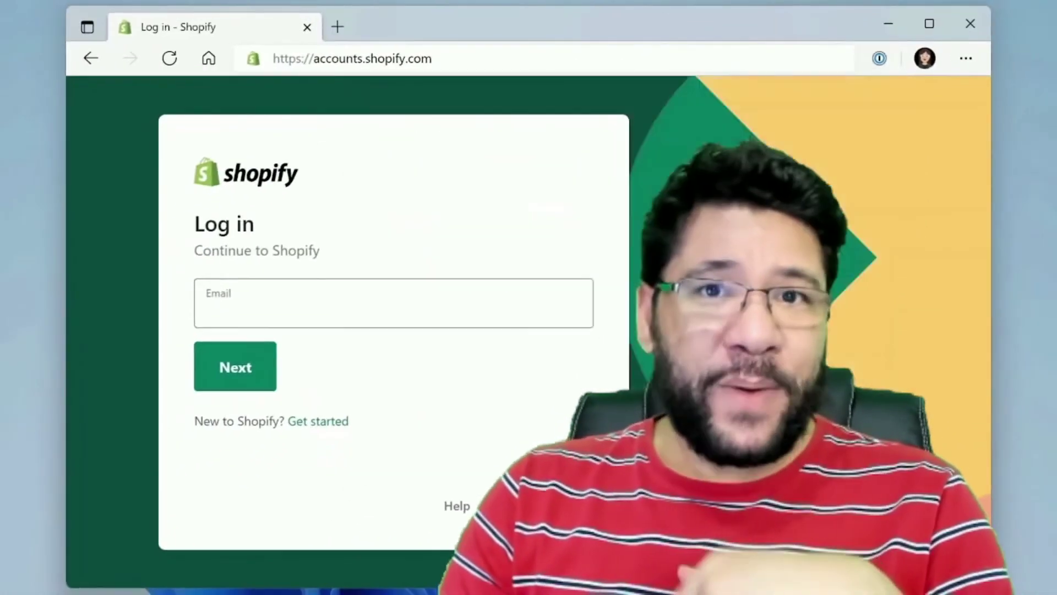
pyautogui.click(435, 306)
pyautogui.click(390, 352)
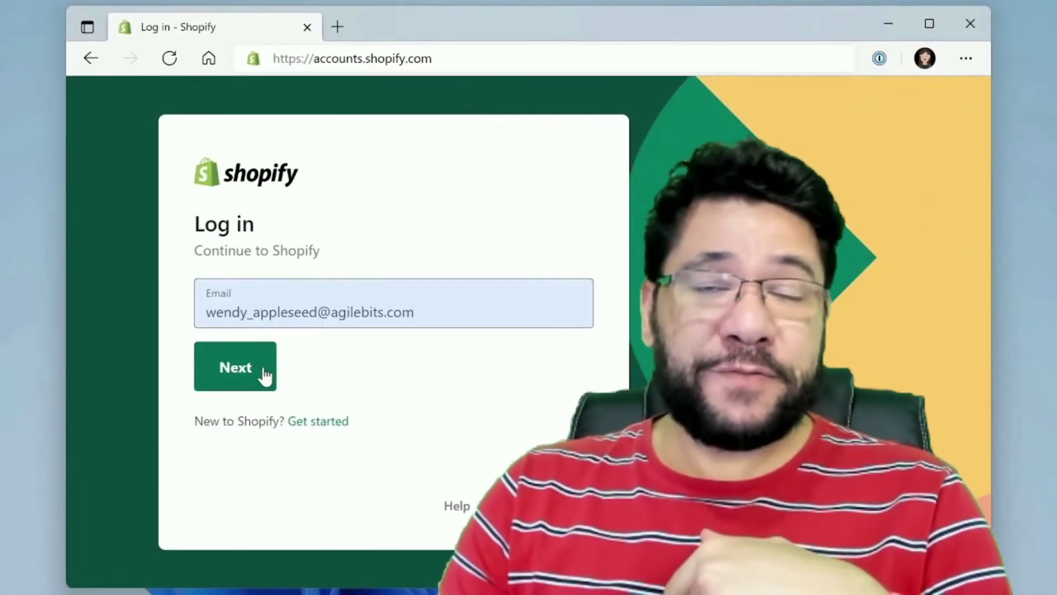
pyautogui.click(265, 374)
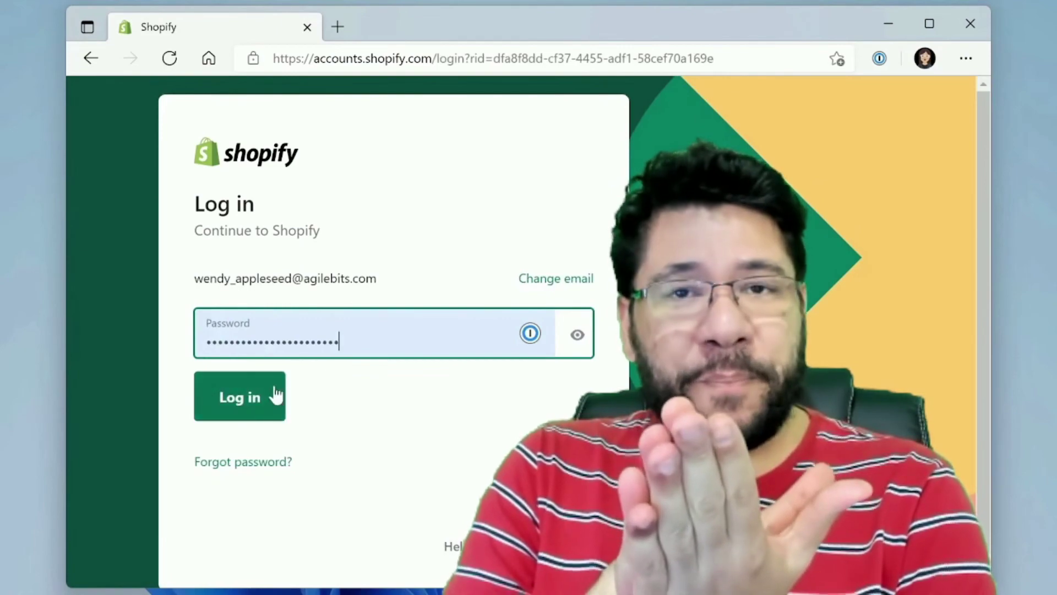
pyautogui.click(275, 395)
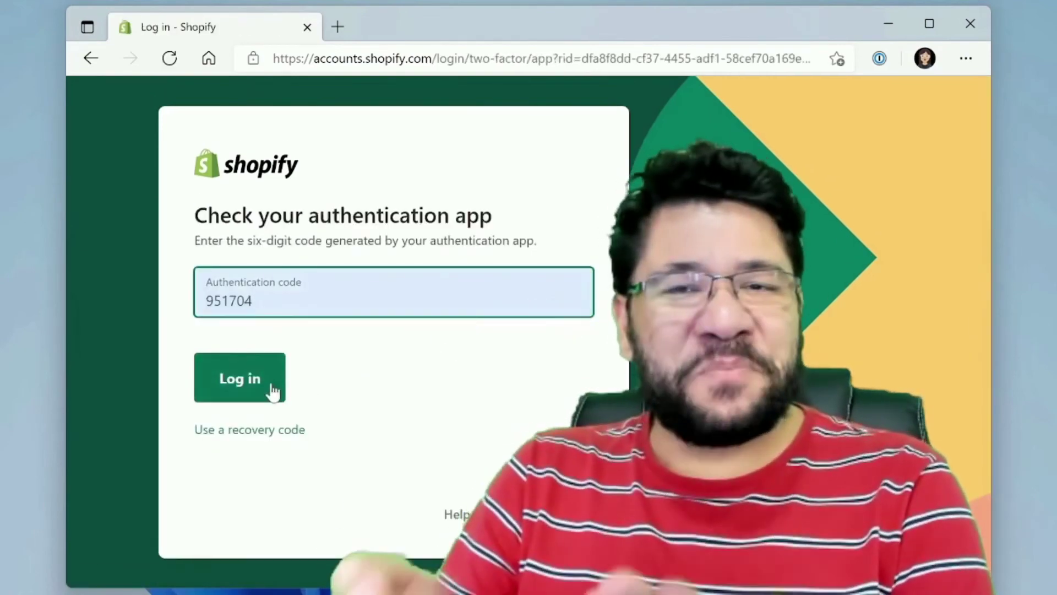
pyautogui.click(271, 388)
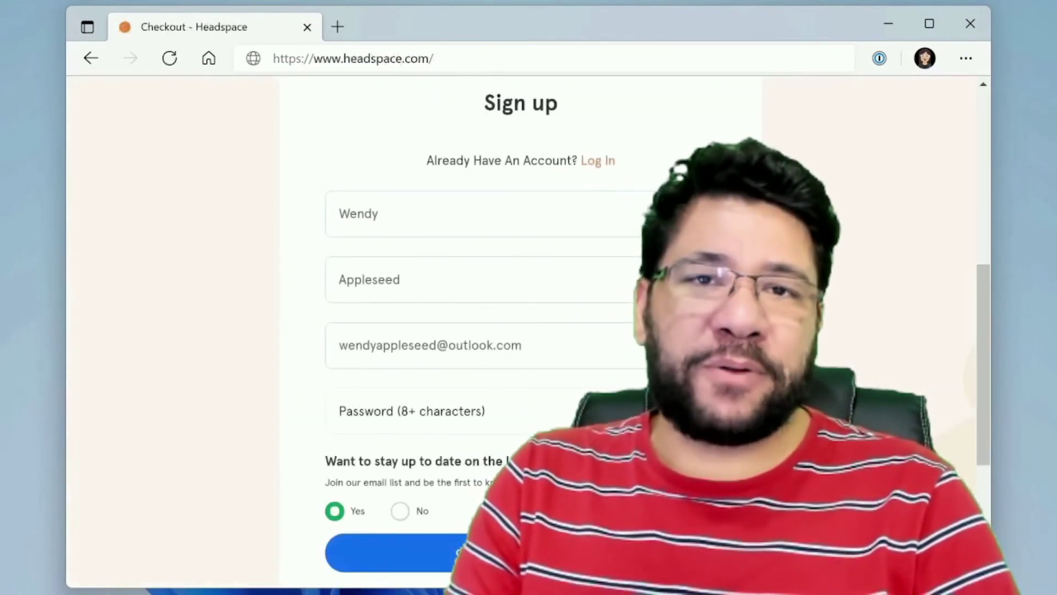
# - Fill the Headspace sign-up with a 1Password-suggested password and dismiss the save dialog
pyautogui.click(484, 412)
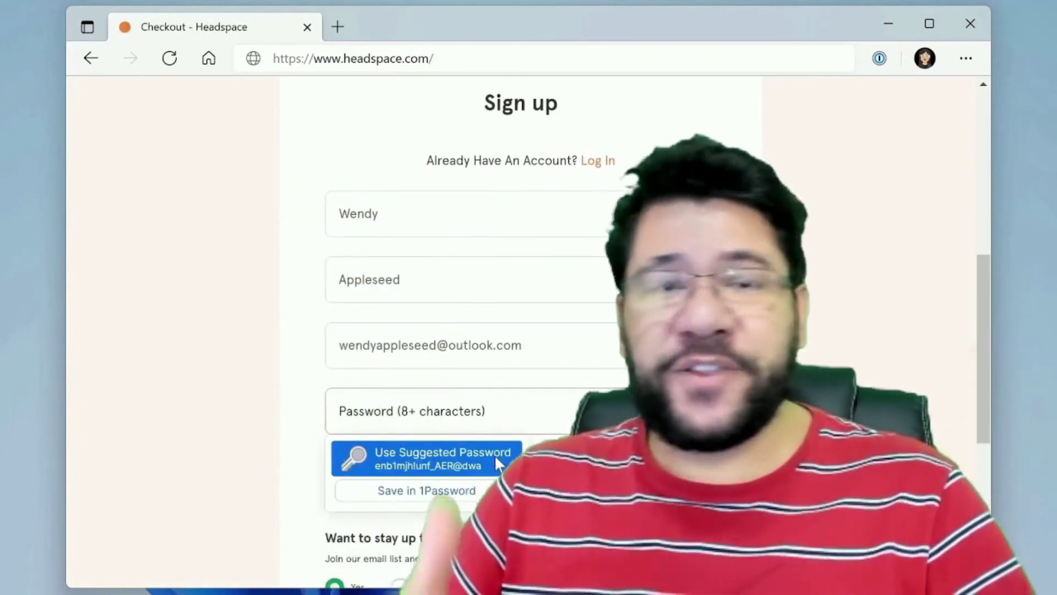
pyautogui.click(494, 455)
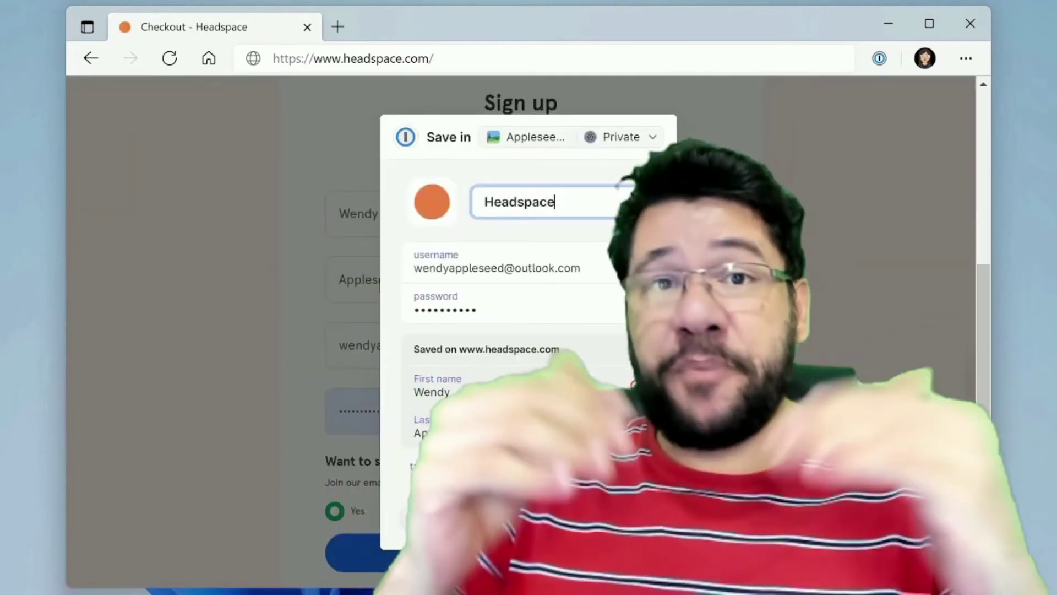
pyautogui.press('Return')
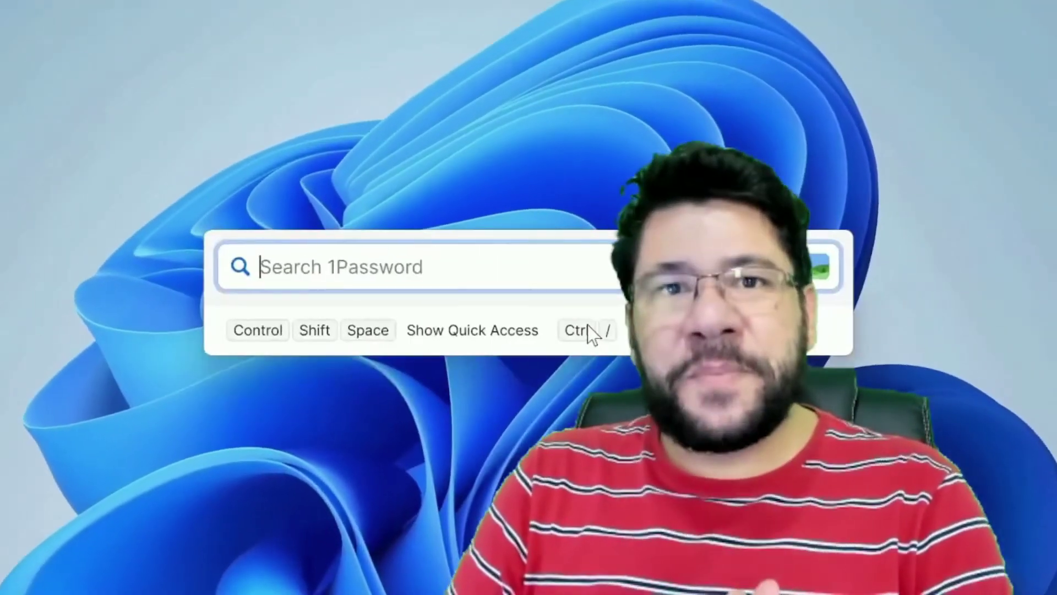
# - Search Quick Access for 'driv' and open the Driver's License in the 1Password app
pyautogui.write('visa')
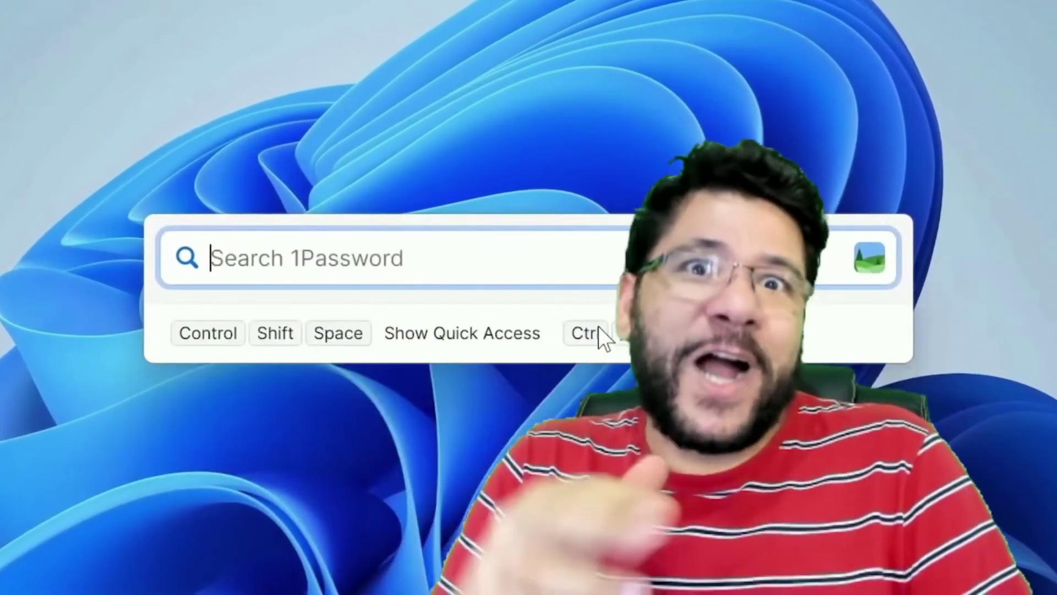
pyautogui.write('driv')
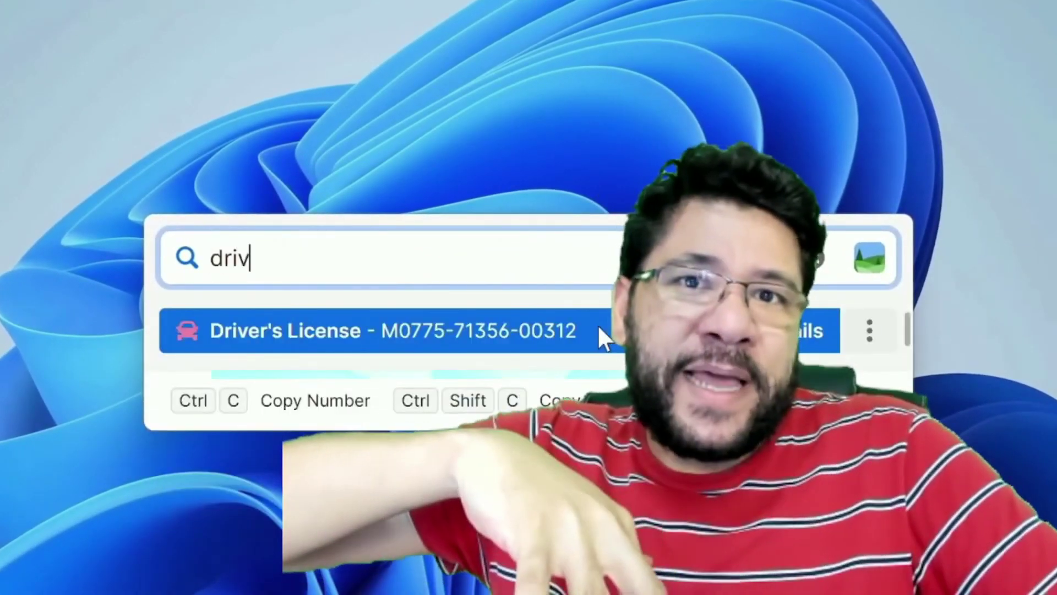
pyautogui.click(599, 330)
pyautogui.press('Tab')
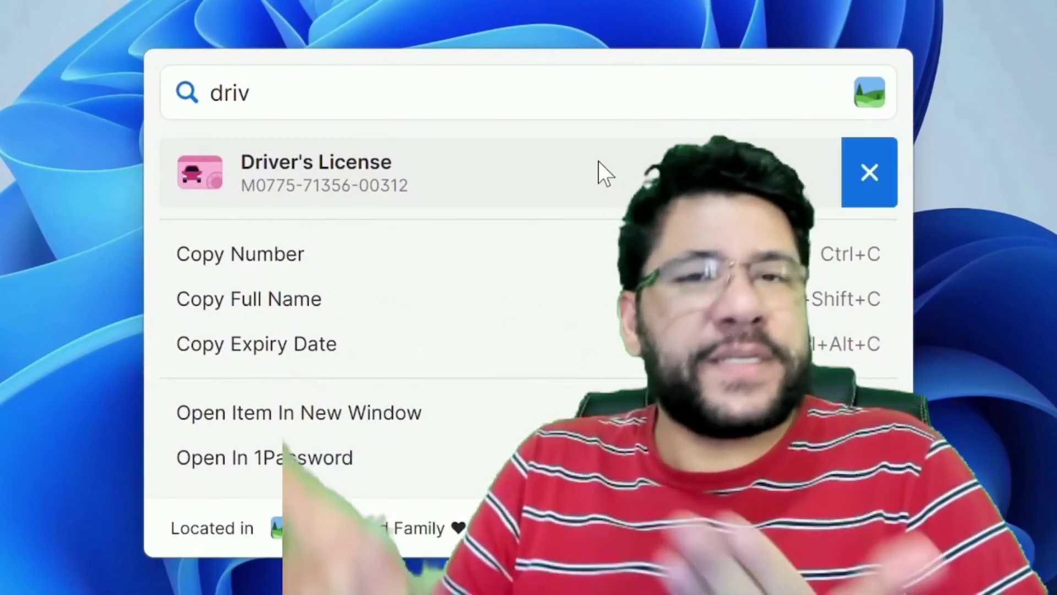
pyautogui.press('Down')
pyautogui.press('Down')
pyautogui.press('Down')
pyautogui.press('Down')
pyautogui.press('Down')
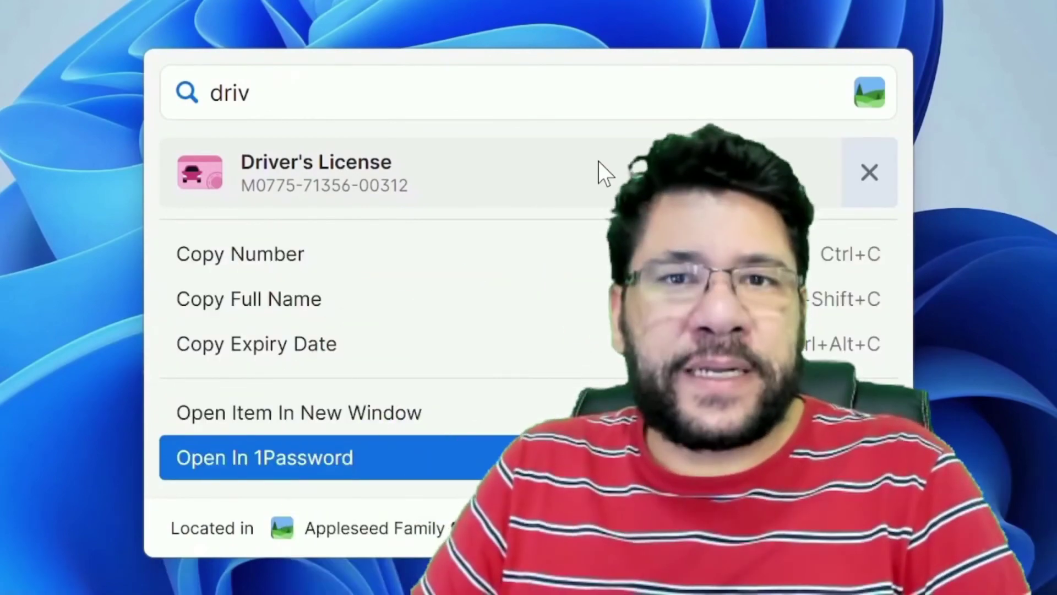
pyautogui.press('Return')
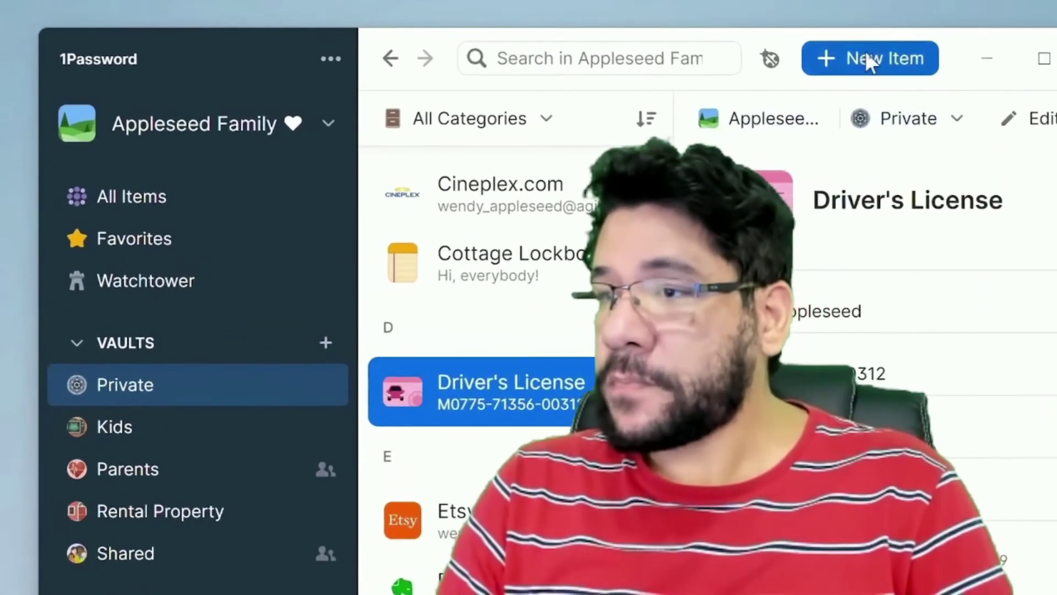
# - Start a new item and browse the list of item types
pyautogui.click(812, 56)
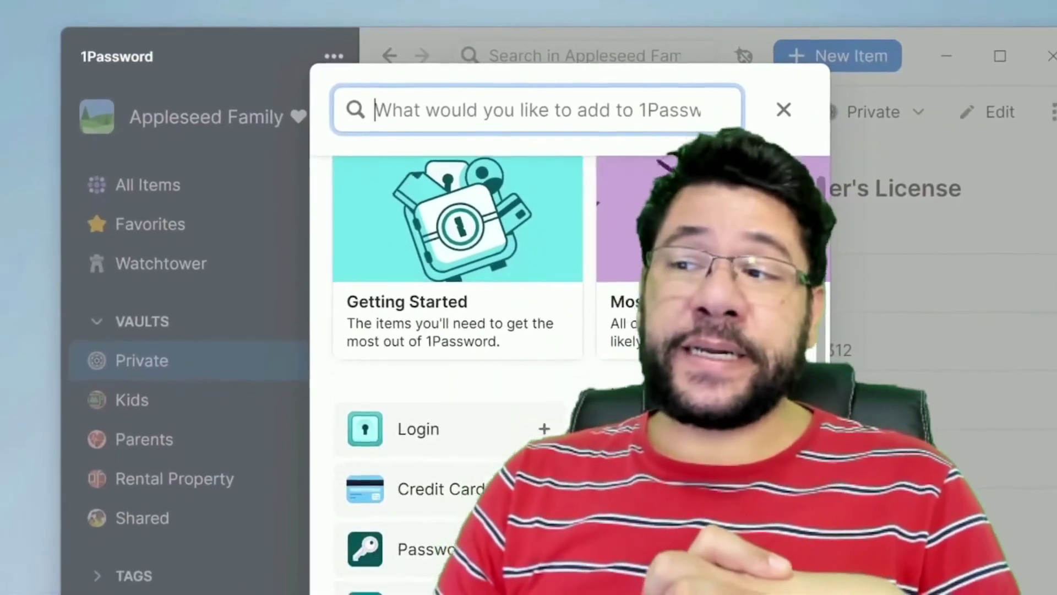
pyautogui.scroll(-4, 622, 408)
pyautogui.scroll(4, 622, 407)
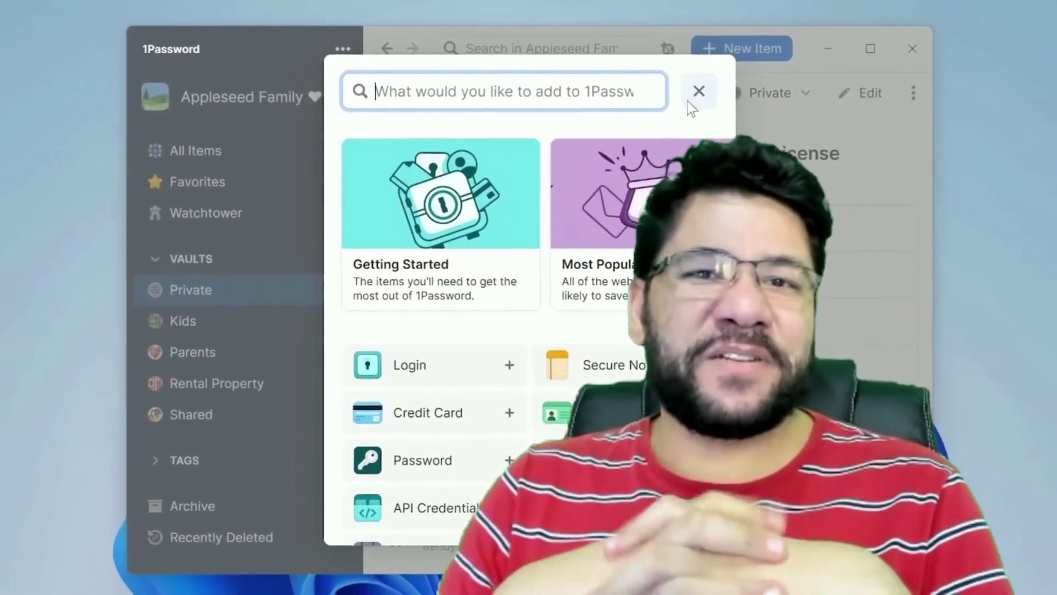
# - Dismiss the item-type chooser and select the Appleseed Wi-Fi item in the Shared vault
pyautogui.click(735, 99)
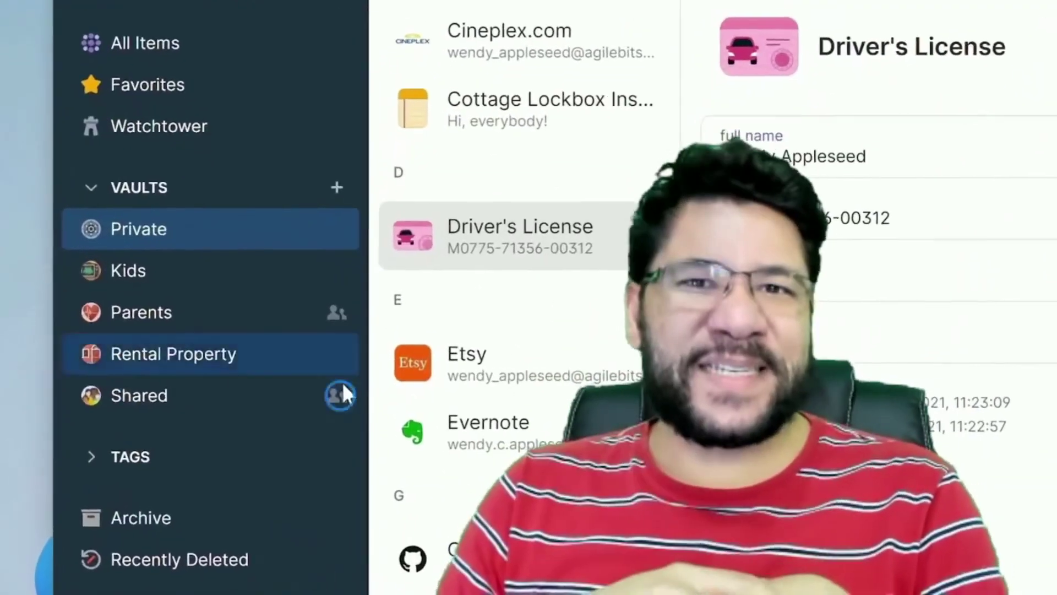
pyautogui.click(283, 405)
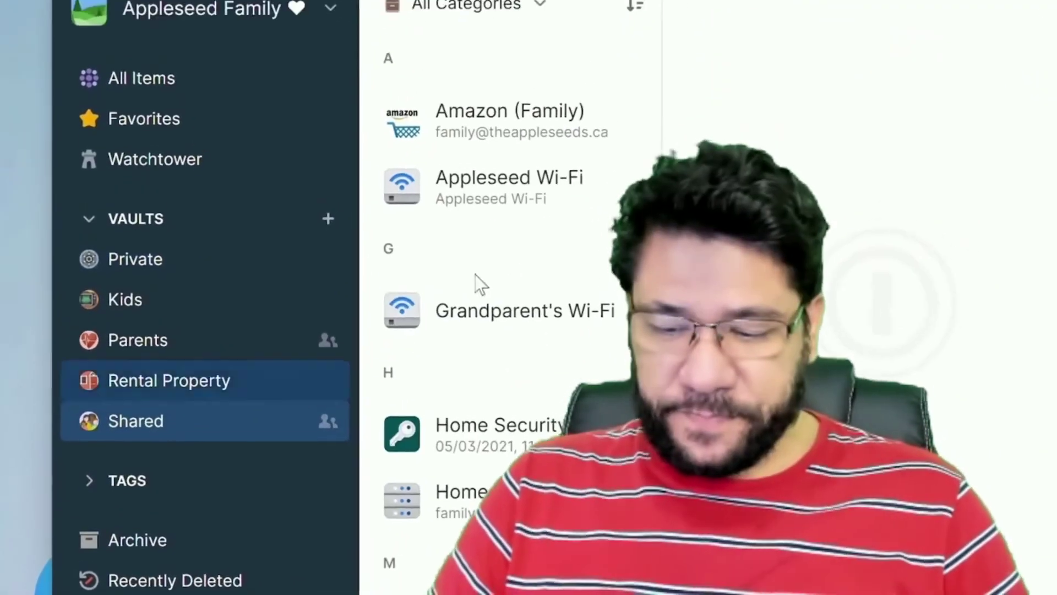
pyautogui.click(622, 166)
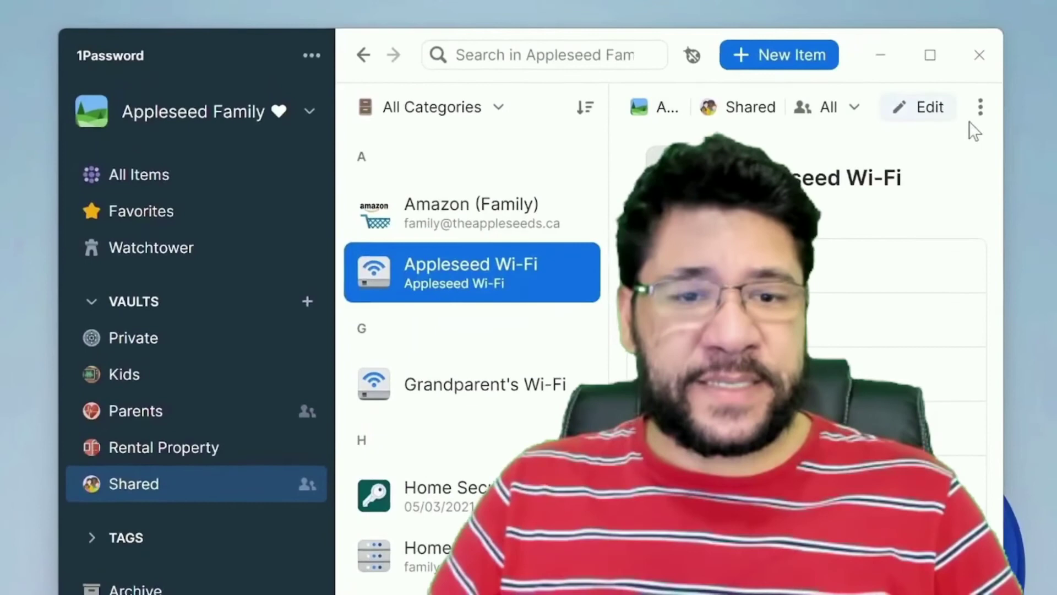
# - Share the Appleseed Wi-Fi item with a link that expires after 1 hour
pyautogui.click(980, 107)
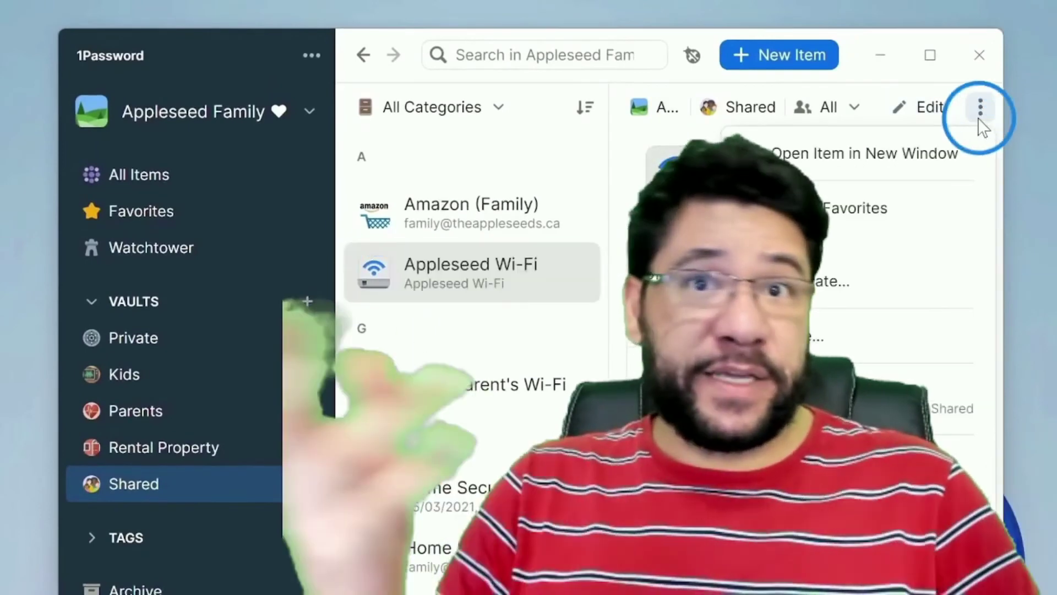
pyautogui.click(877, 337)
pyautogui.click(350, 381)
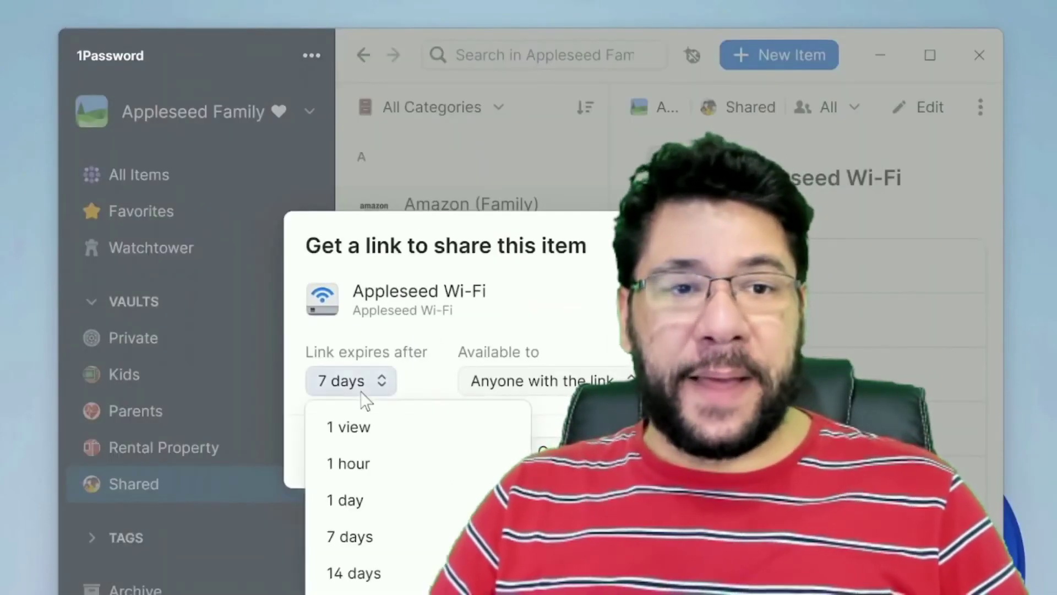
pyautogui.click(432, 462)
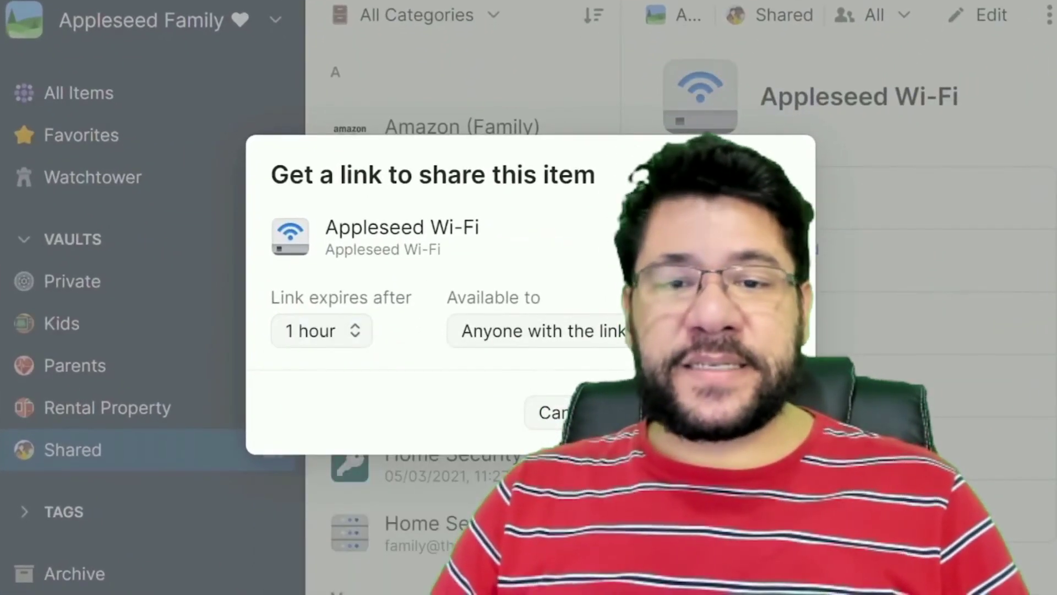
pyautogui.press('Return')
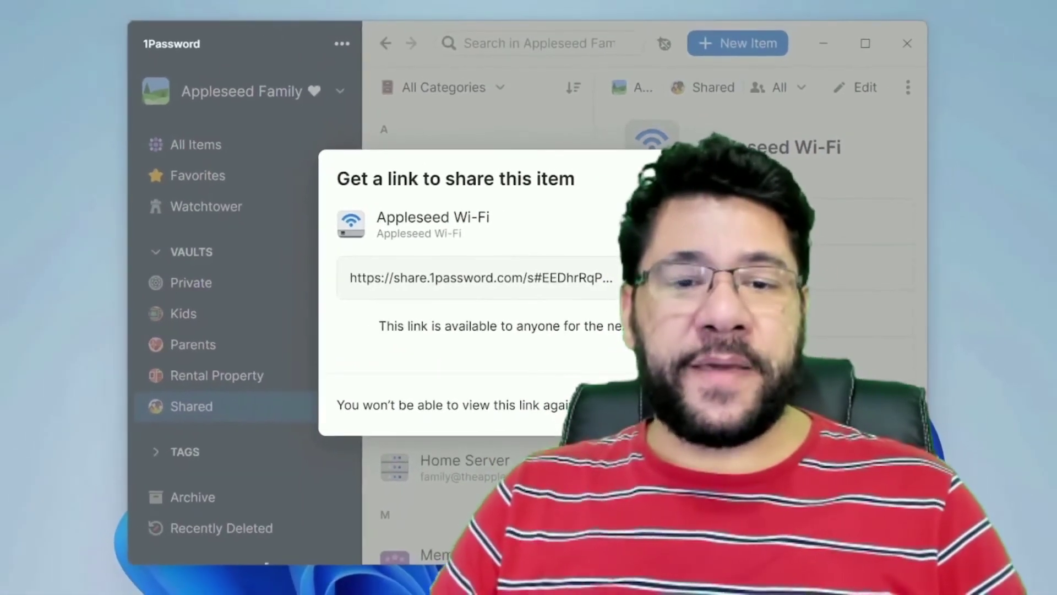